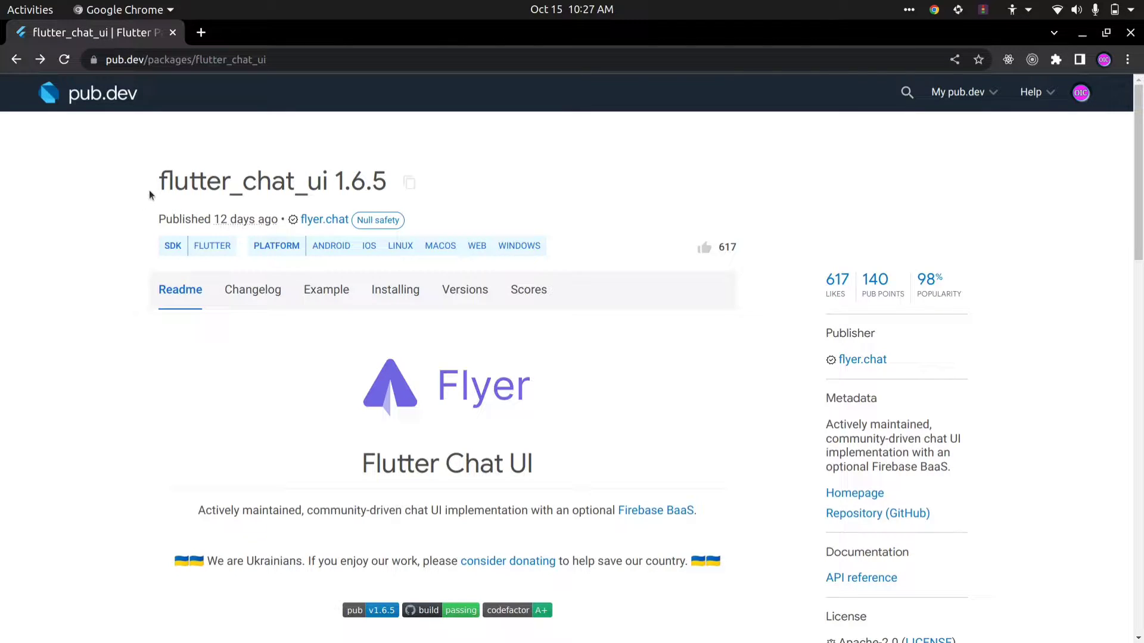
Step: Start a new Flutter project using the Application template
{"action": "left_click_drag", "start_coordinate": [159, 182], "coordinate": [335, 182]}
{"action": "left_click", "coordinate": [170, 157]}
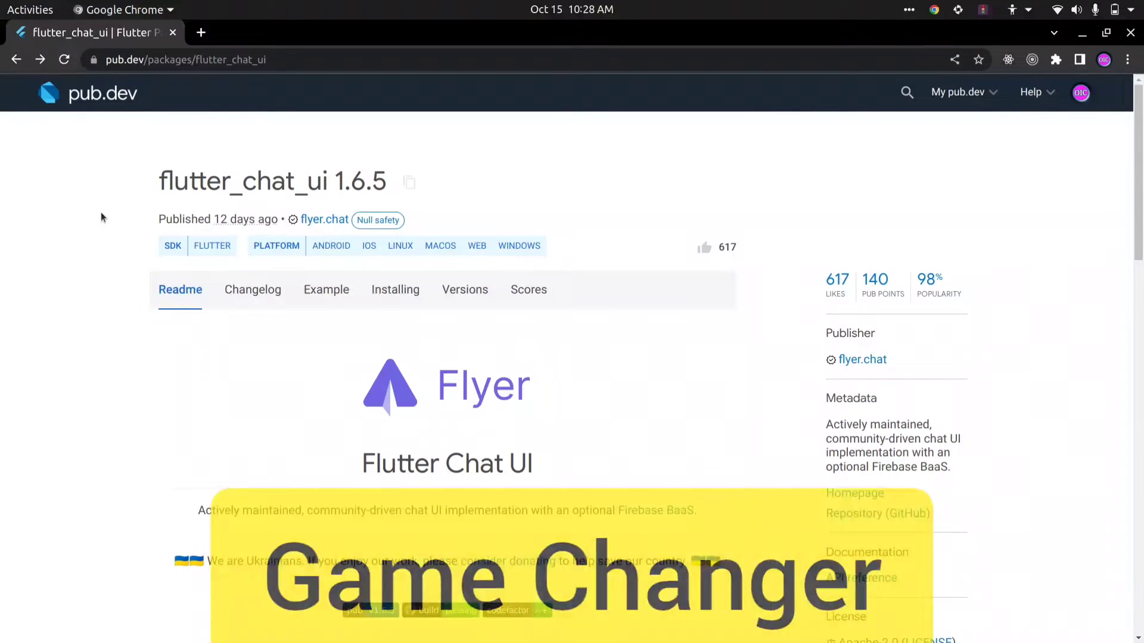
{"action": "scroll", "coordinate": [115, 259], "scroll_direction": "down", "scroll_amount": 3}
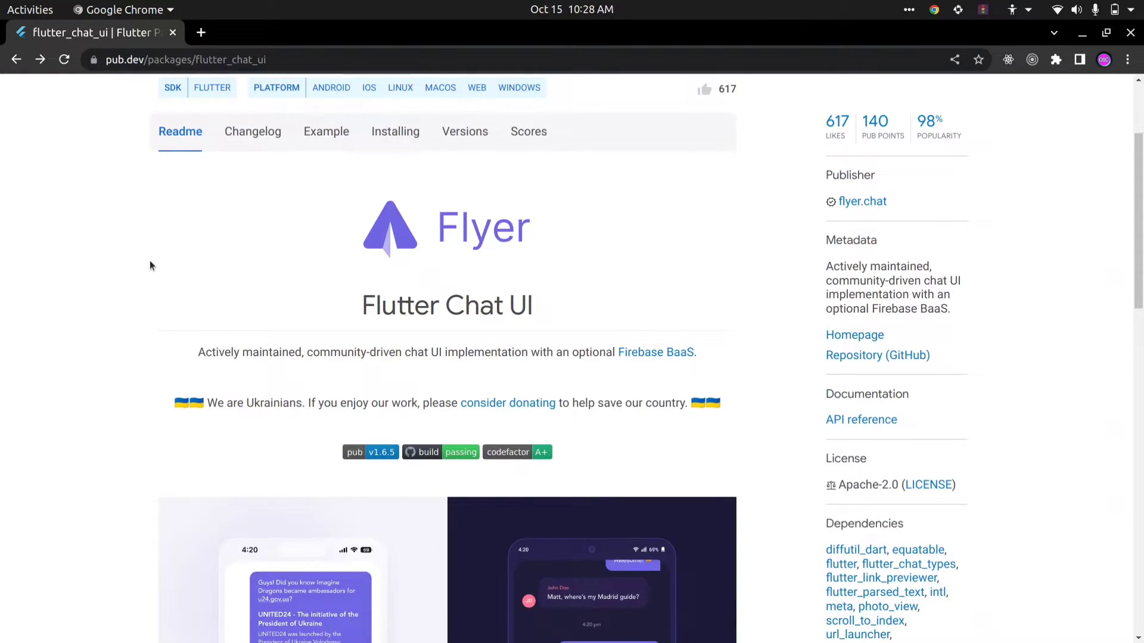
{"action": "scroll", "coordinate": [151, 265], "scroll_direction": "down", "scroll_amount": 6}
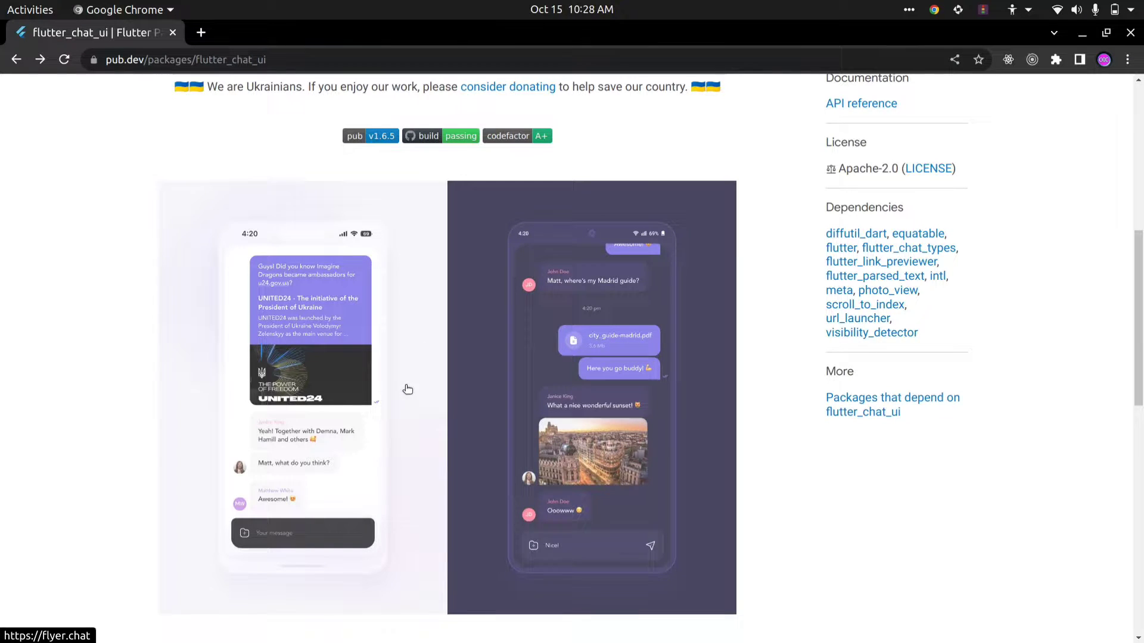
{"action": "scroll", "coordinate": [408, 390], "scroll_direction": "down", "scroll_amount": 2}
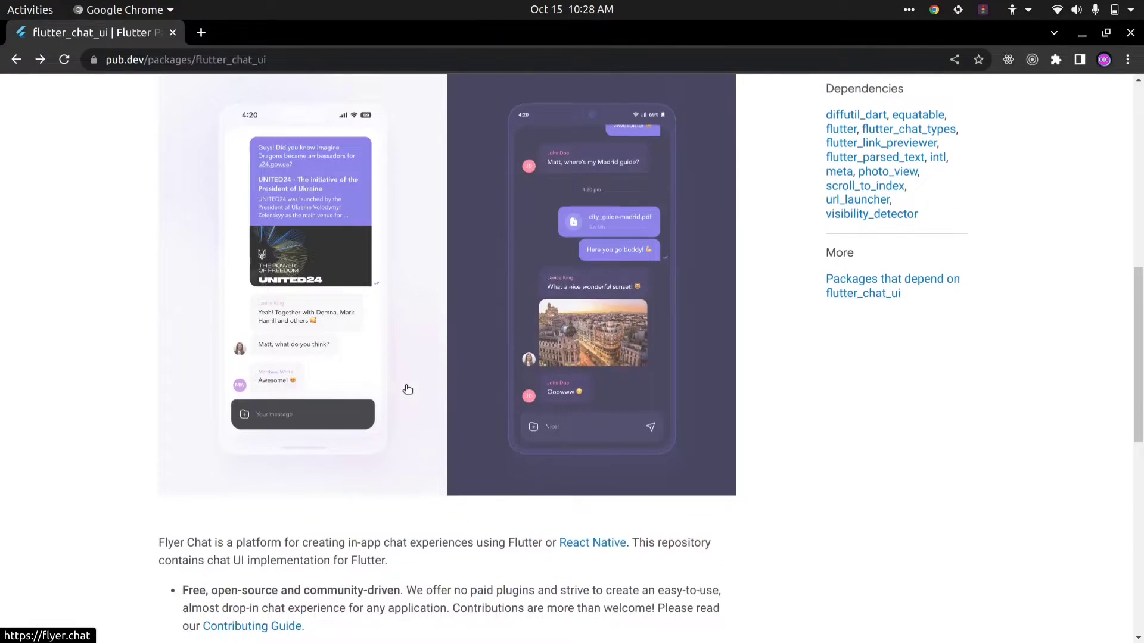
{"action": "scroll", "coordinate": [408, 390], "scroll_direction": "up", "scroll_amount": 1}
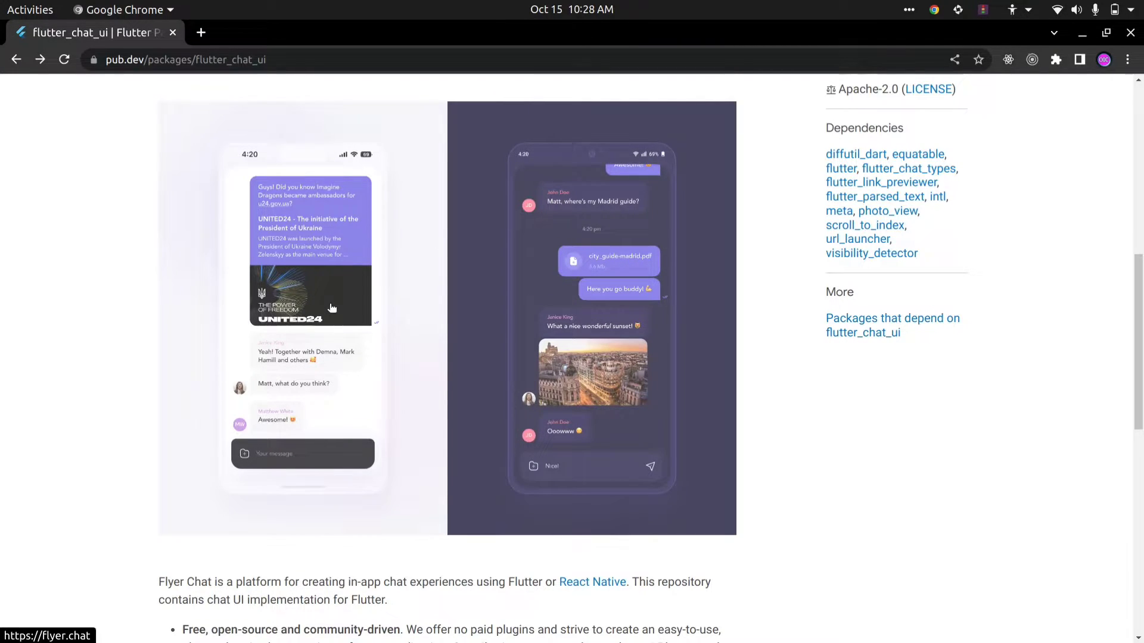
{"action": "scroll", "coordinate": [331, 308], "scroll_direction": "up", "scroll_amount": 6}
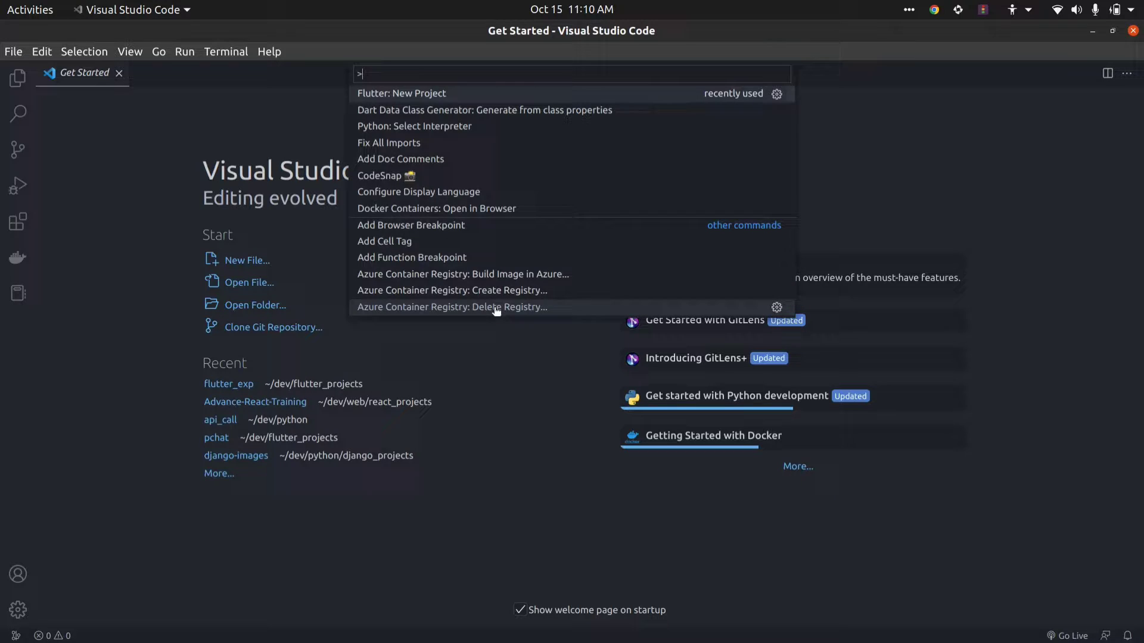
{"action": "type", "text": "flu"}
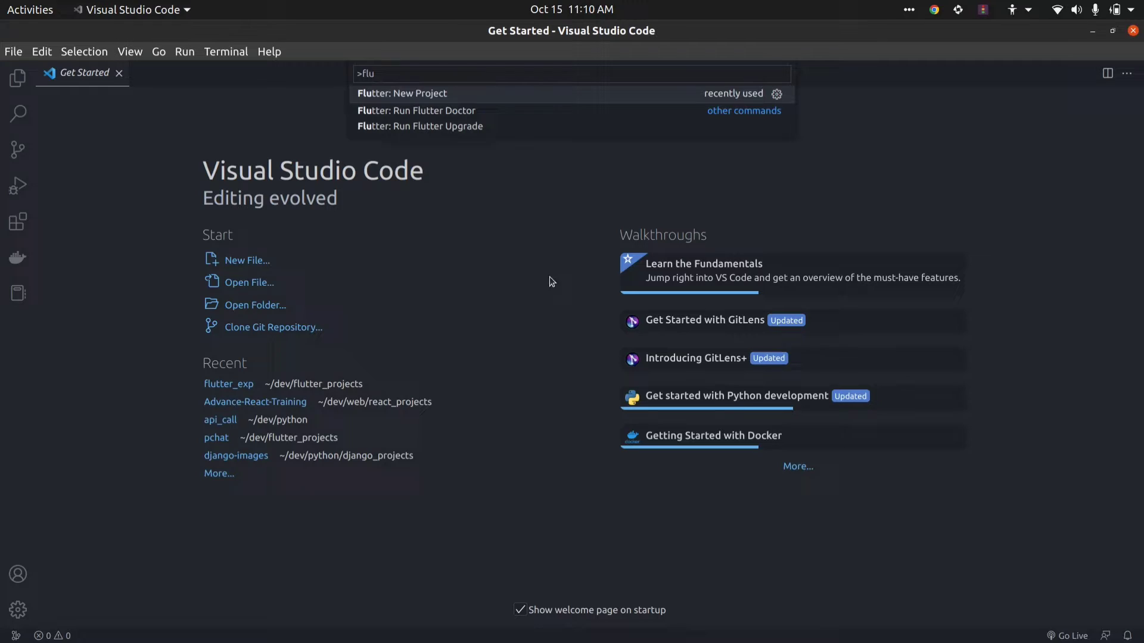
{"action": "left_click", "coordinate": [421, 93]}
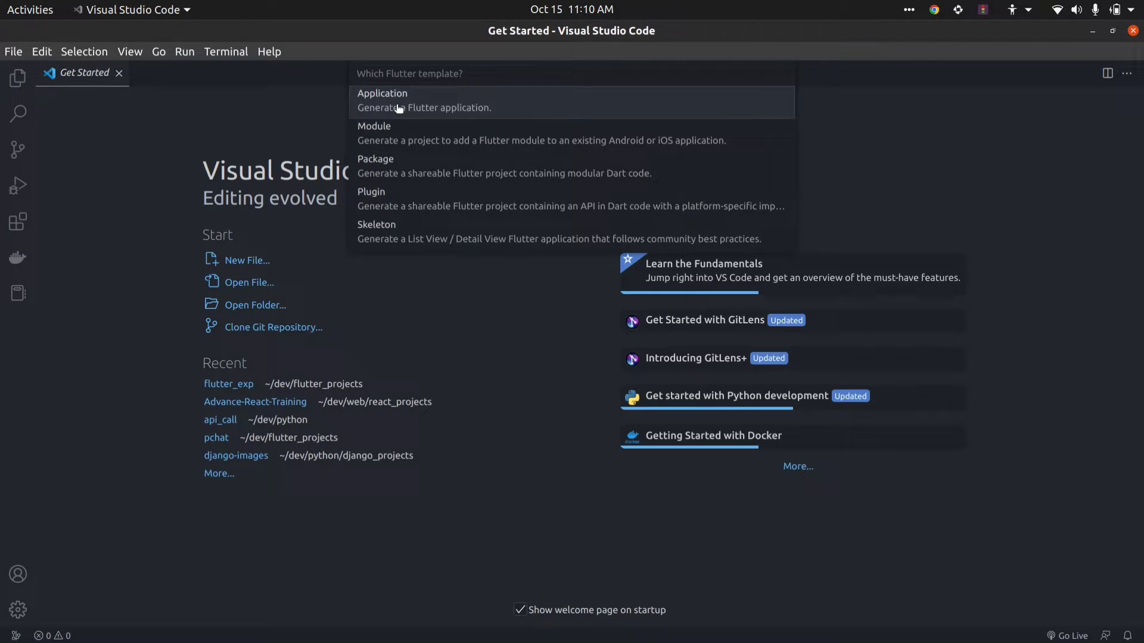
{"action": "left_click", "coordinate": [399, 109]}
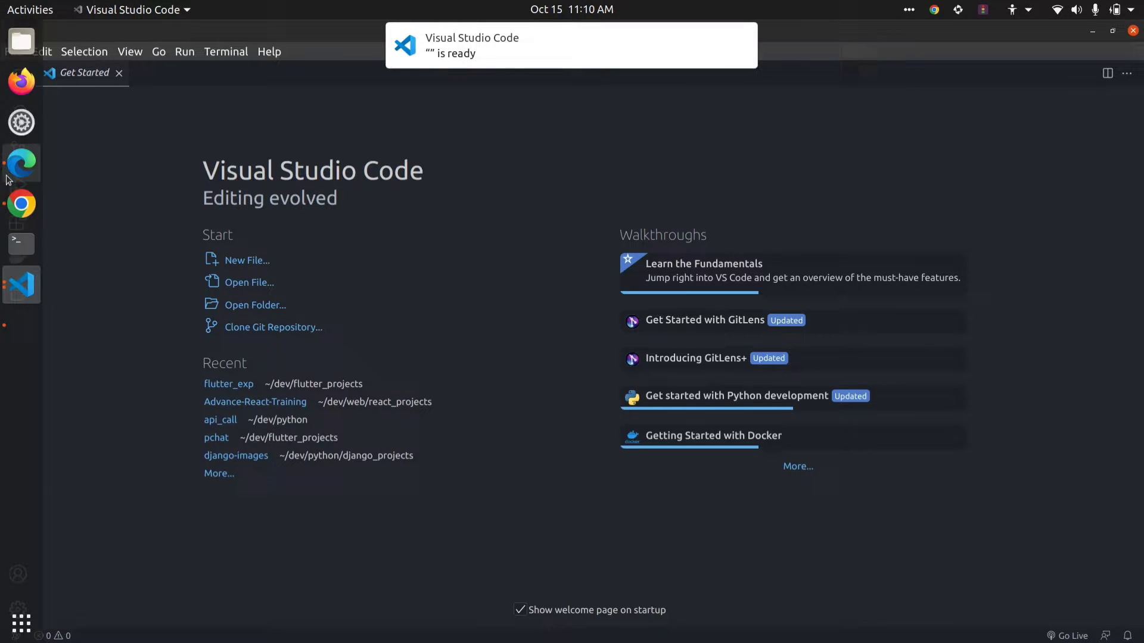
Step: Place the project in flutter_projects and name it flutter_chat
{"action": "left_click", "coordinate": [22, 284]}
{"action": "left_click", "coordinate": [134, 269]}
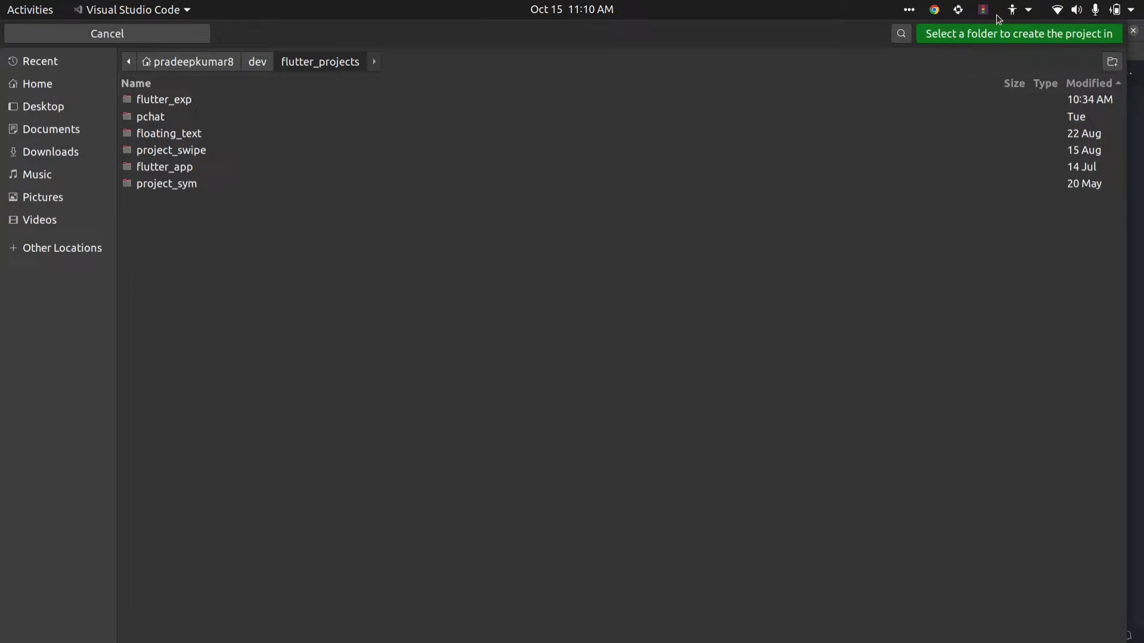
{"action": "left_click", "coordinate": [1107, 33]}
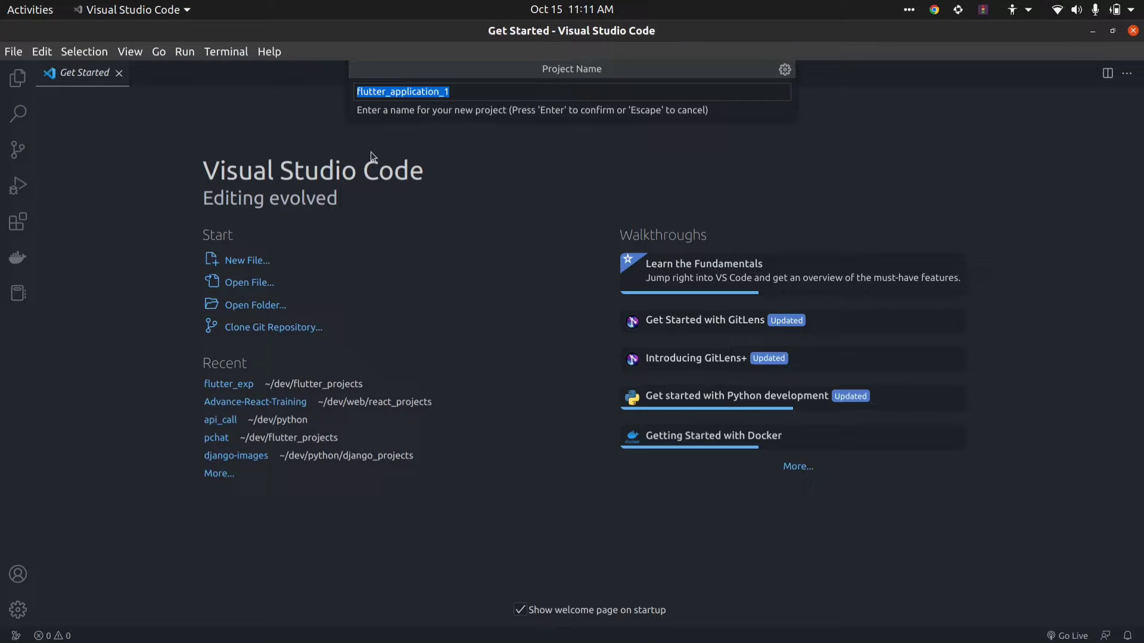
{"action": "key", "text": "BackSpace"}
{"action": "type", "text": "flutter_"}
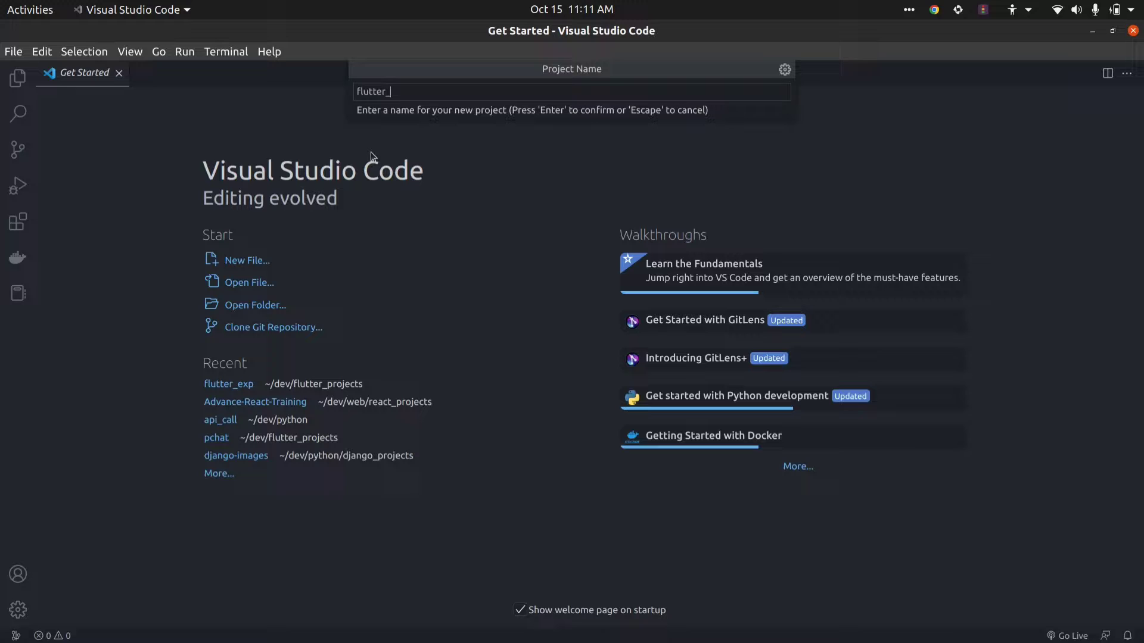
{"action": "type", "text": "chat"}
{"action": "key", "text": "Return"}
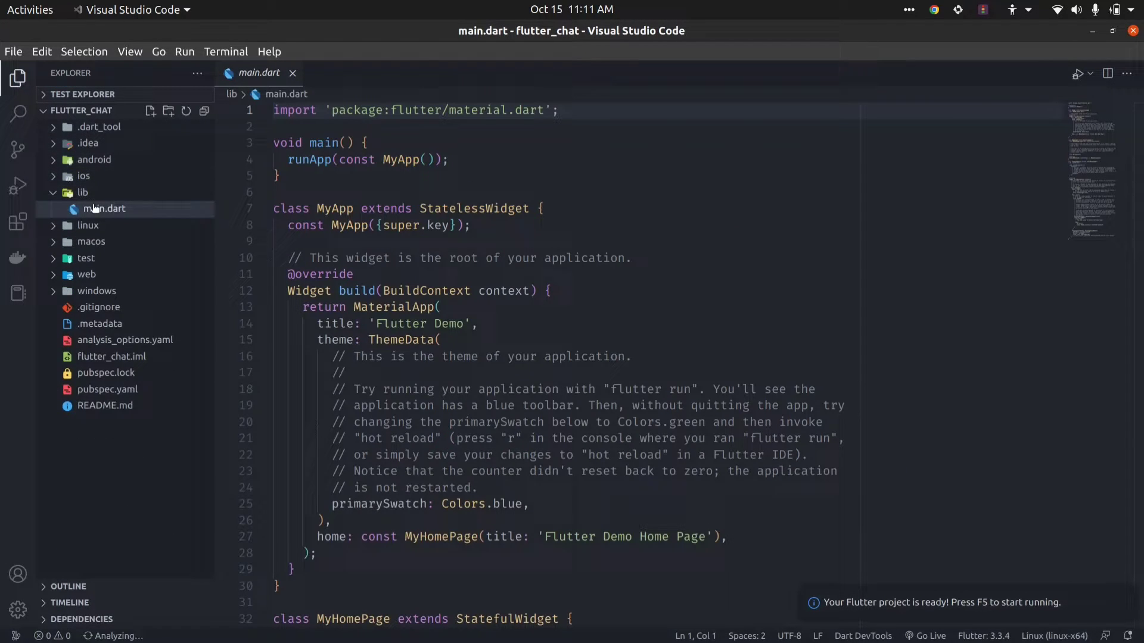
{"action": "scroll", "coordinate": [439, 279], "scroll_direction": "down", "scroll_amount": 15}
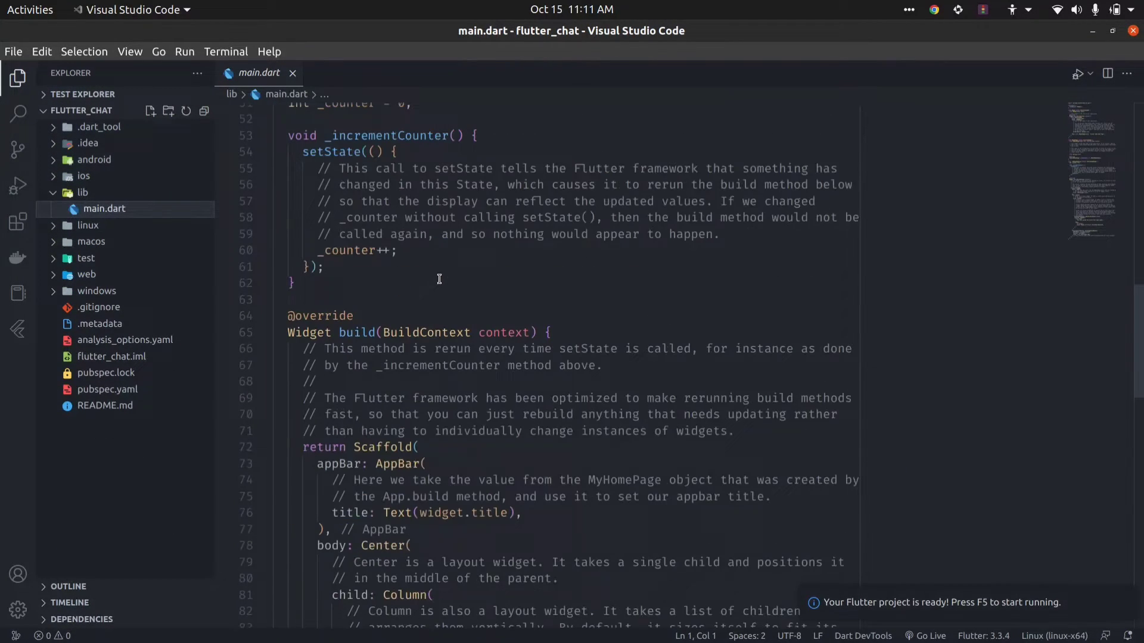
Step: Replace the sample code with a main that calls runApp, importing material.dart
{"action": "left_click", "coordinate": [438, 280]}
{"action": "key", "text": "ctrl+a"}
{"action": "key", "text": "BackSpace"}
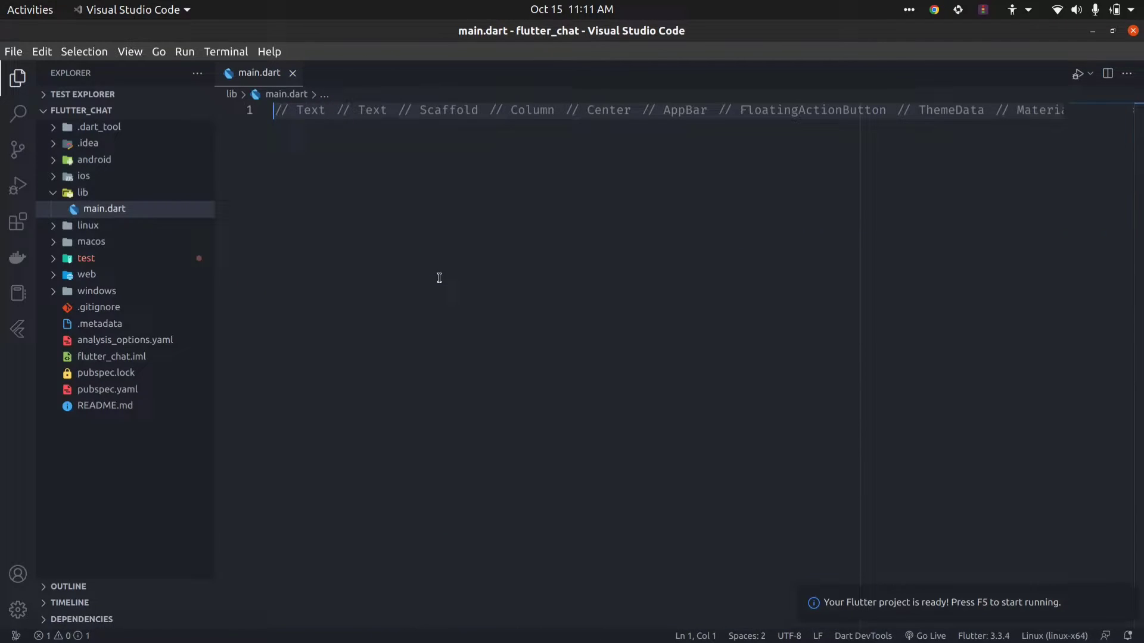
{"action": "type", "text": "void main"}
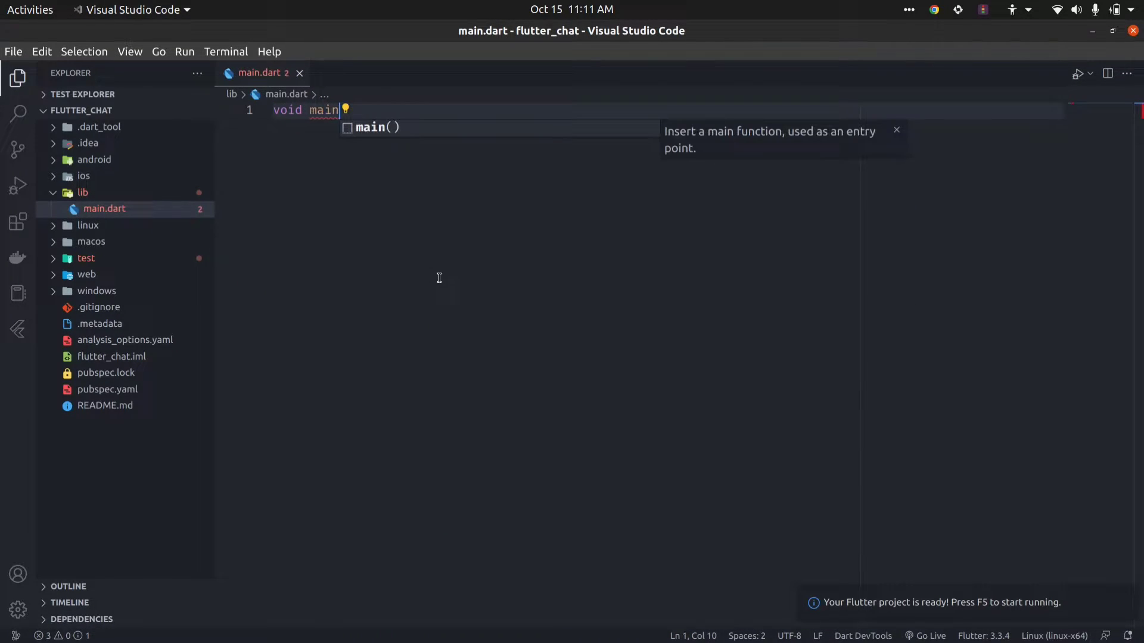
{"action": "type", "text": "()=>"}
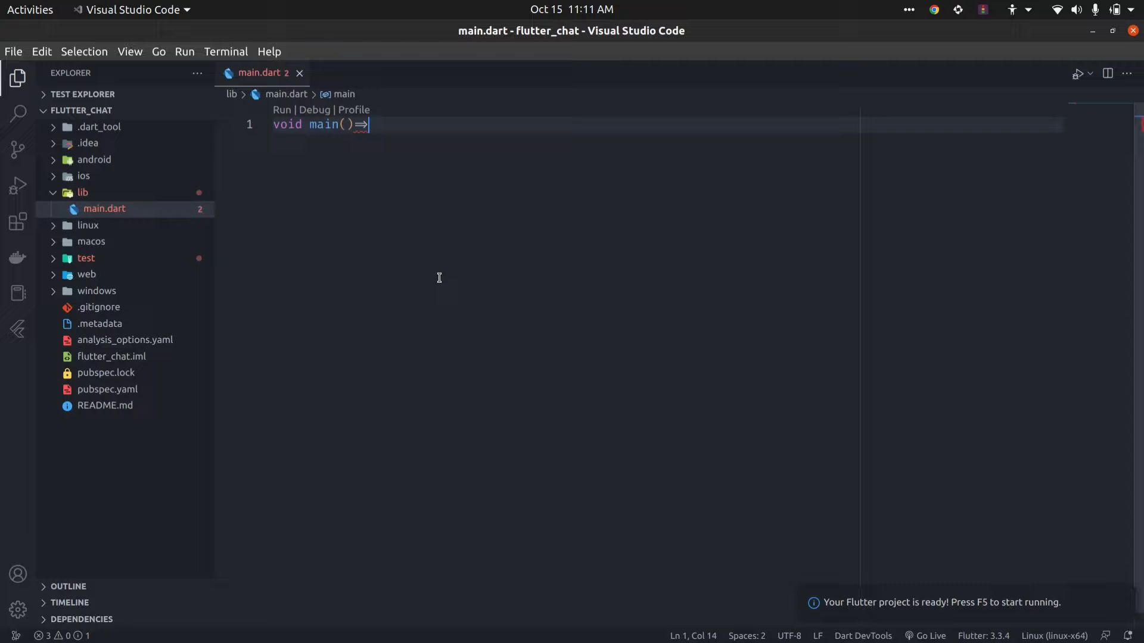
{"action": "type", "text": "runA"}
{"action": "key", "text": "Return"}
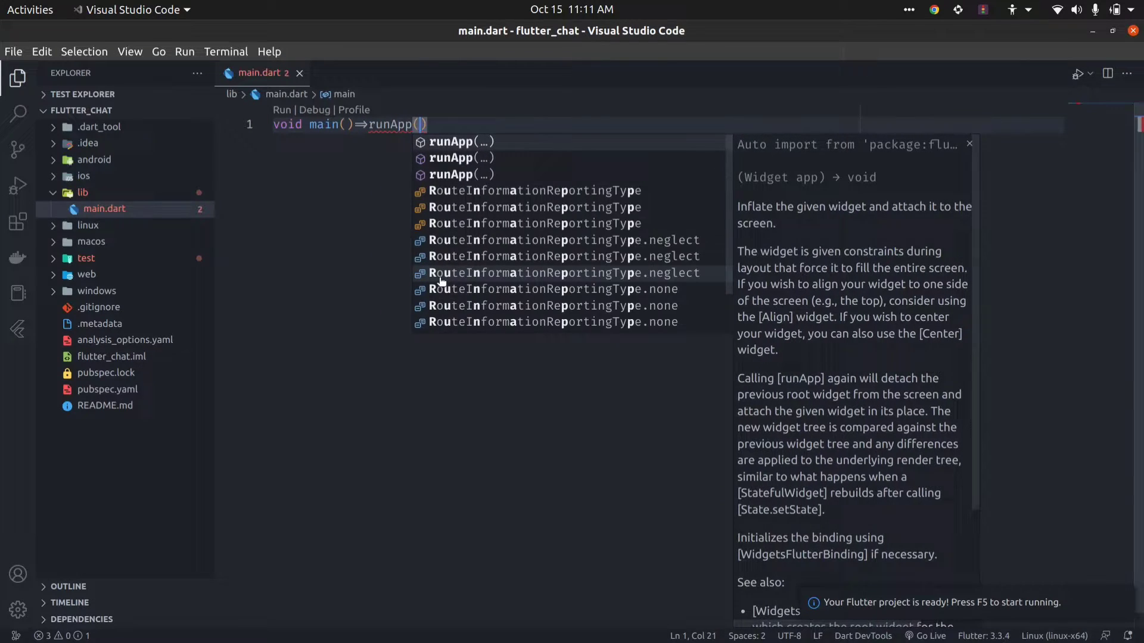
{"action": "type", "text": "const MyAp"}
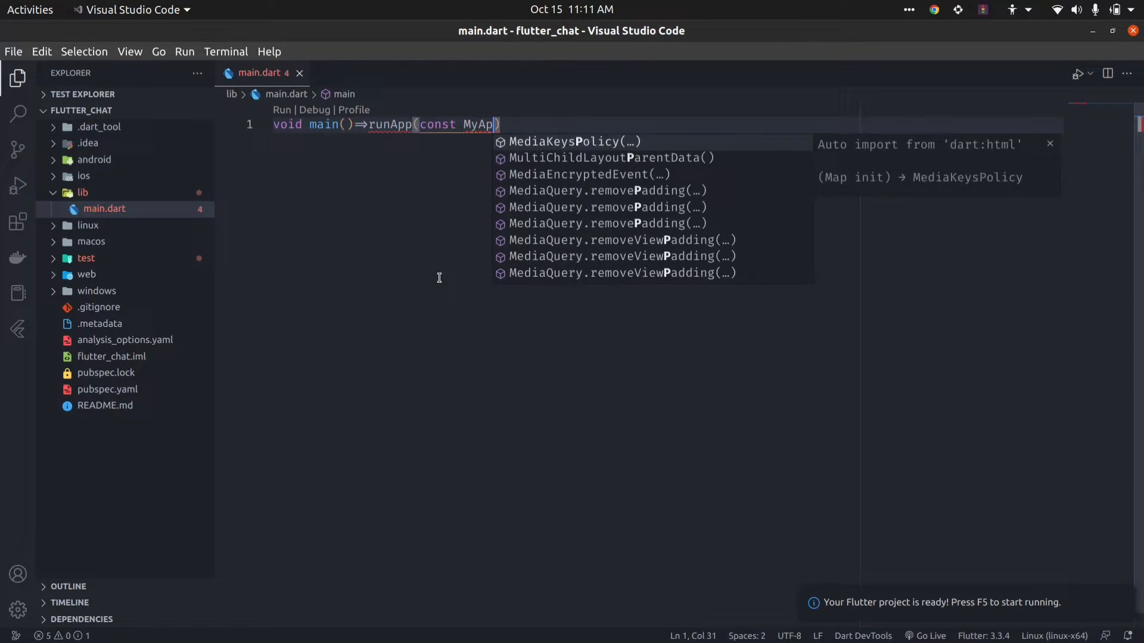
{"action": "type", "text": "p("}
{"action": "left_click", "coordinate": [538, 122]}
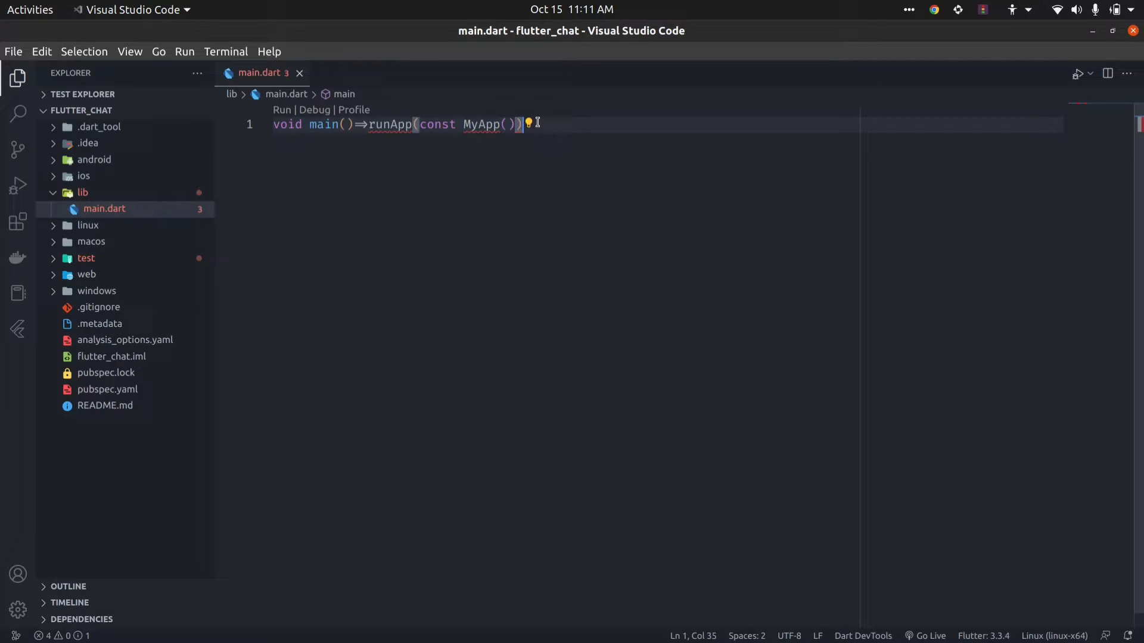
{"action": "type", "text": ";"}
{"action": "key", "text": "Return"}
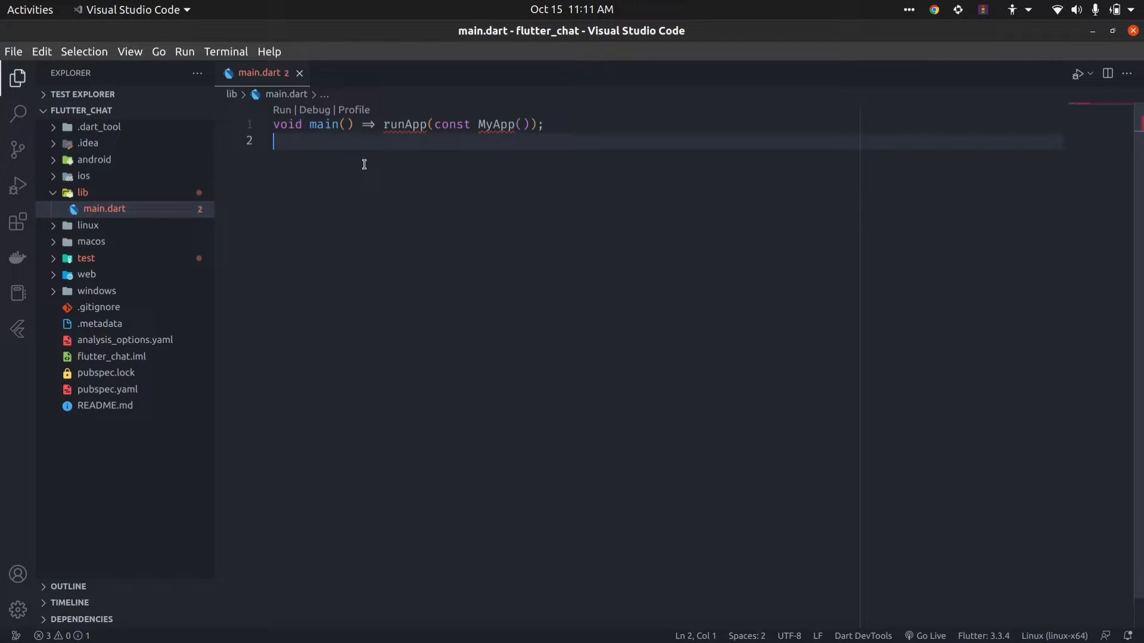
{"action": "mouse_move", "coordinate": [404, 124]}
{"action": "left_click", "coordinate": [475, 212]}
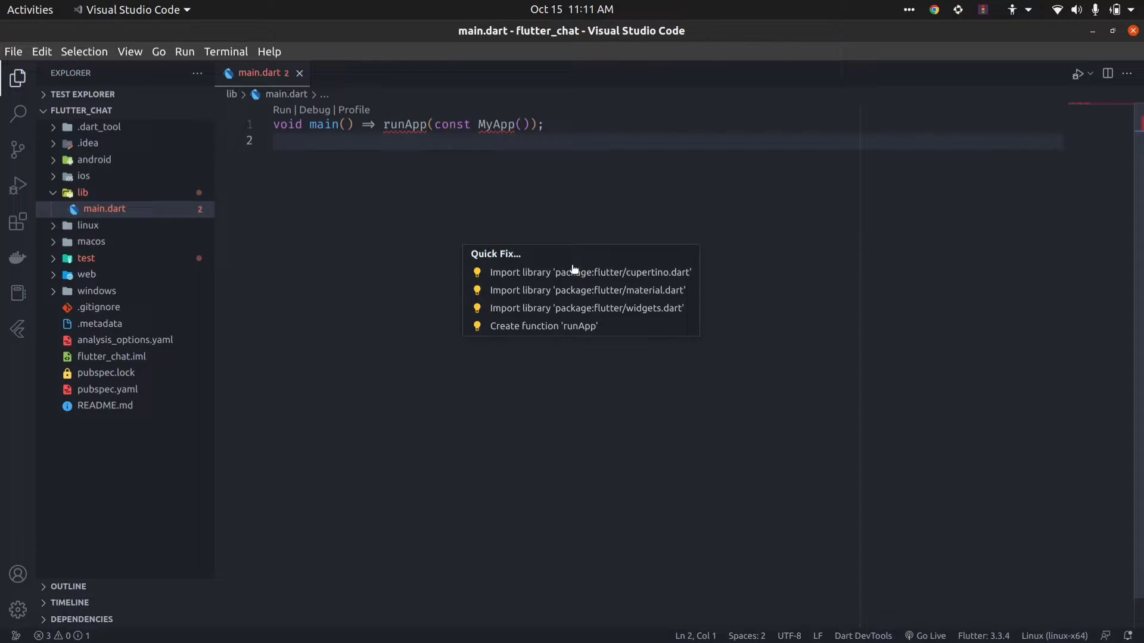
{"action": "left_click", "coordinate": [581, 291]}
Step: Add a stateless MyApp widget and remove its Container() return
{"action": "key", "text": "Return"}
{"action": "type", "text": "st"}
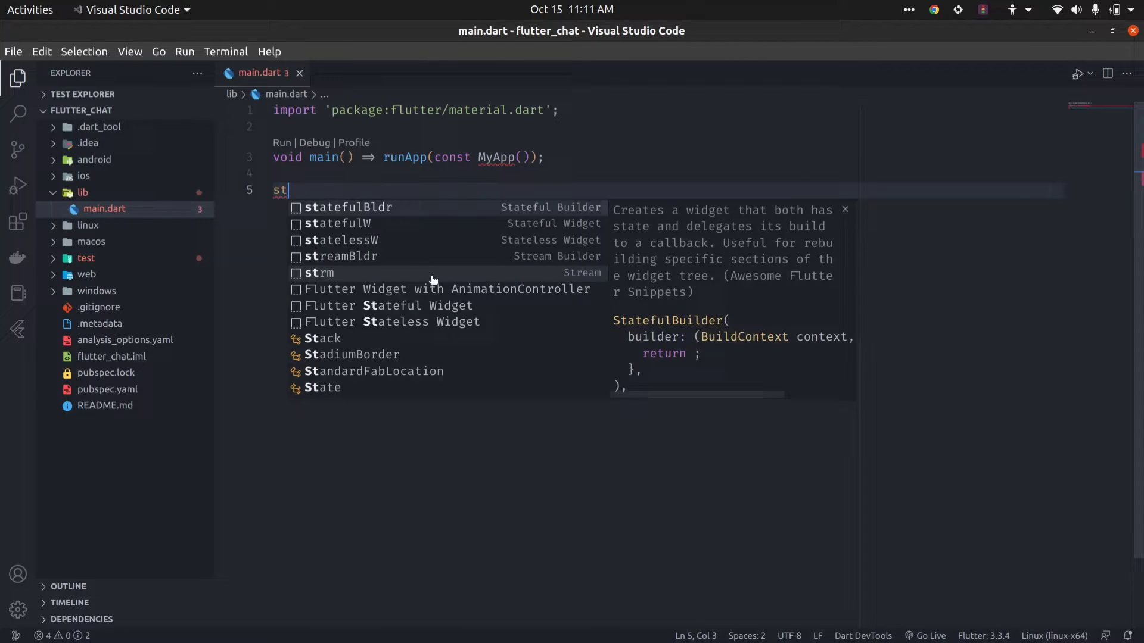
{"action": "type", "text": "l"}
{"action": "key", "text": "Return"}
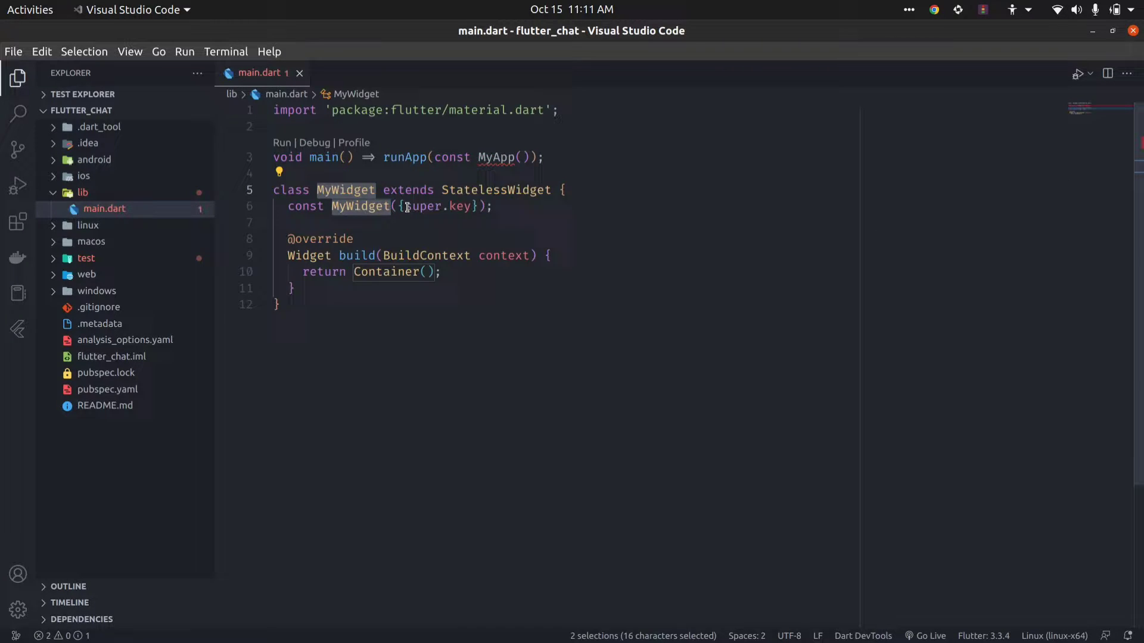
{"action": "type", "text": "MyApp"}
{"action": "left_click", "coordinate": [370, 337]}
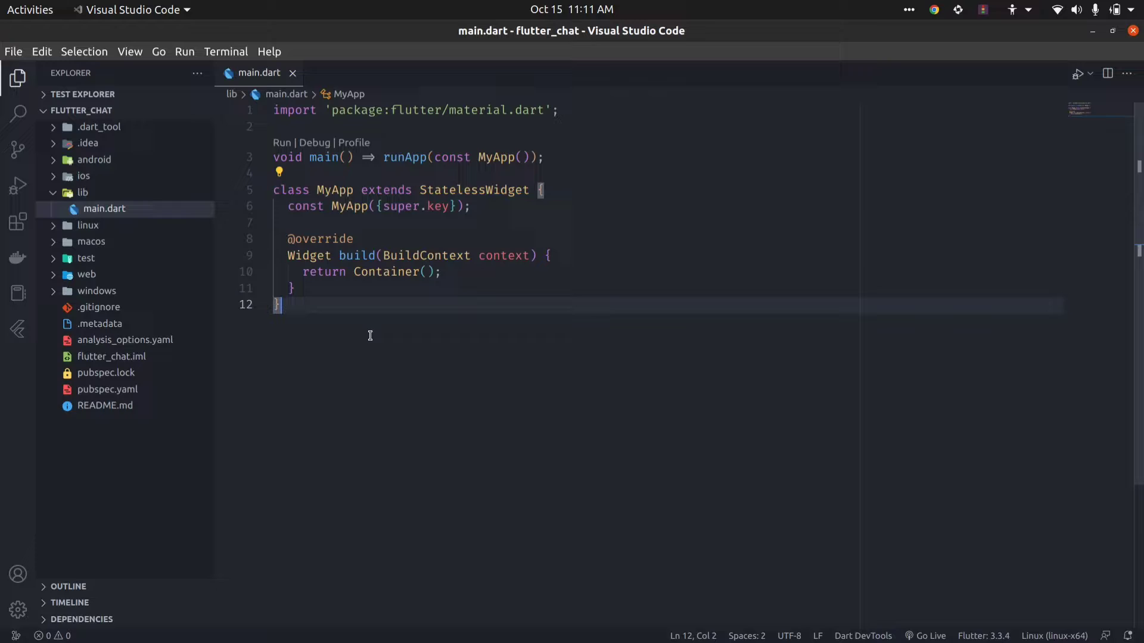
{"action": "left_click_drag", "start_coordinate": [354, 272], "coordinate": [433, 272]}
{"action": "key", "text": "BackSpace"}
{"action": "type", "text": "return M;"}
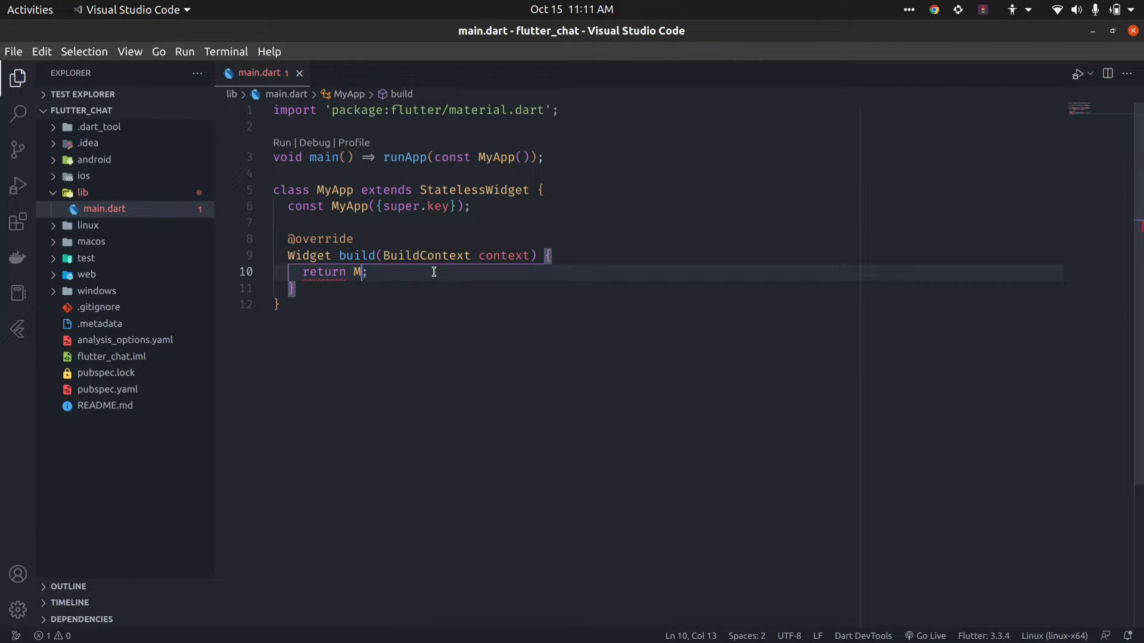
{"action": "type", "text": "aterial"}
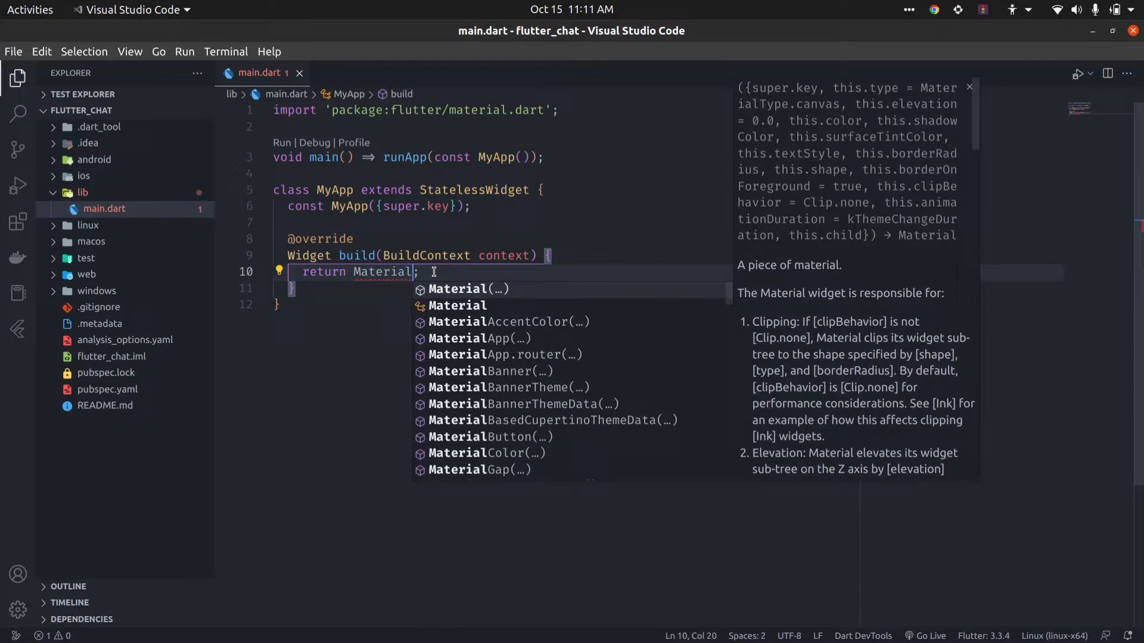
{"action": "type", "text": "Ap"}
Step: Make MyApp return a MaterialApp with home: ChatPage()
{"action": "key", "text": "Return"}
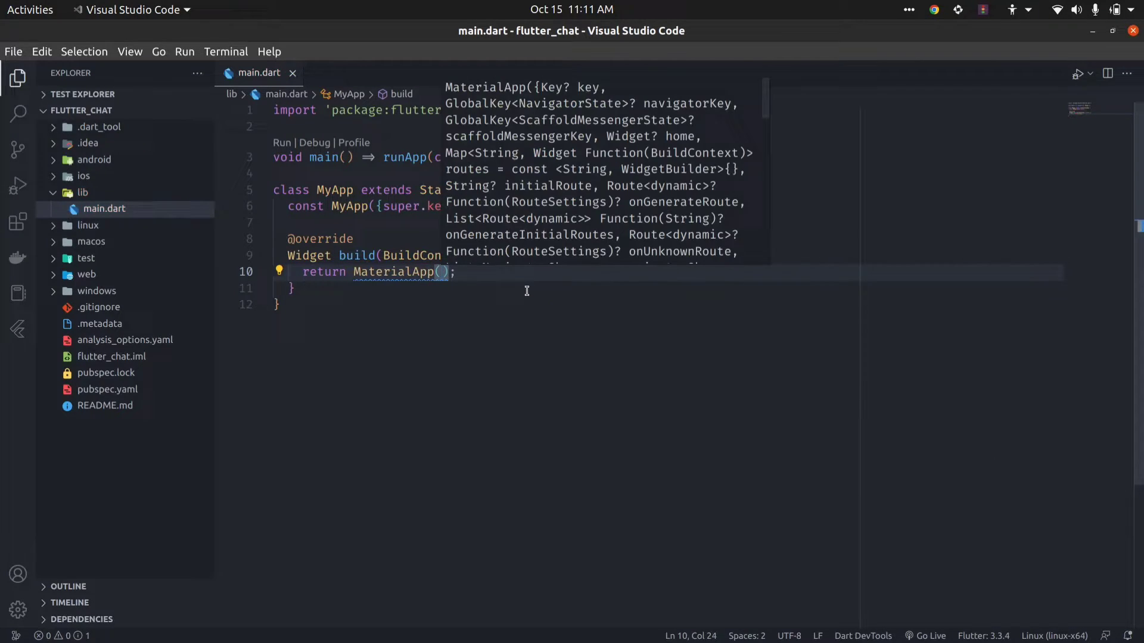
{"action": "key", "text": "Return"}
{"action": "type", "text": "h"}
{"action": "key", "text": "Down"}
{"action": "key", "text": "Down"}
{"action": "key", "text": "Return"}
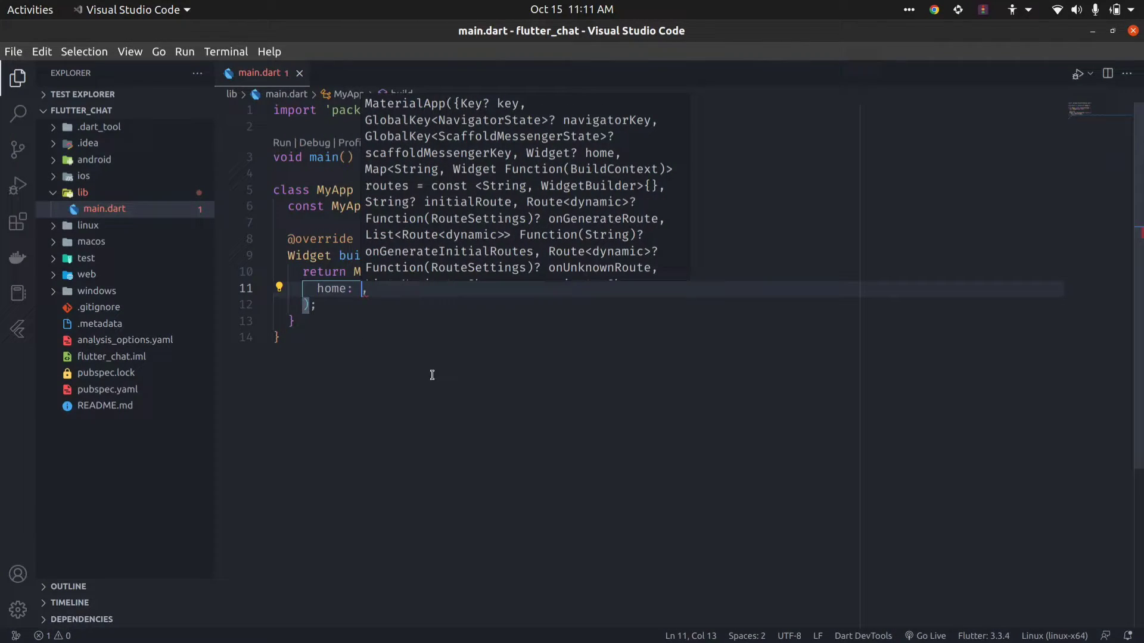
{"action": "type", "text": "C"}
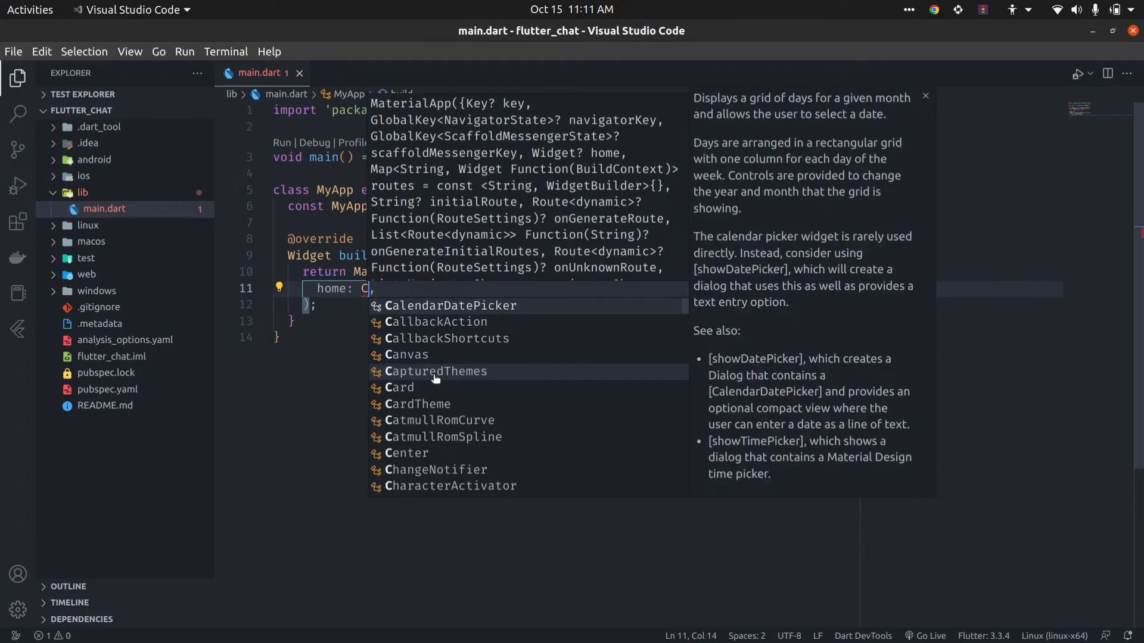
{"action": "type", "text": "hatPage"}
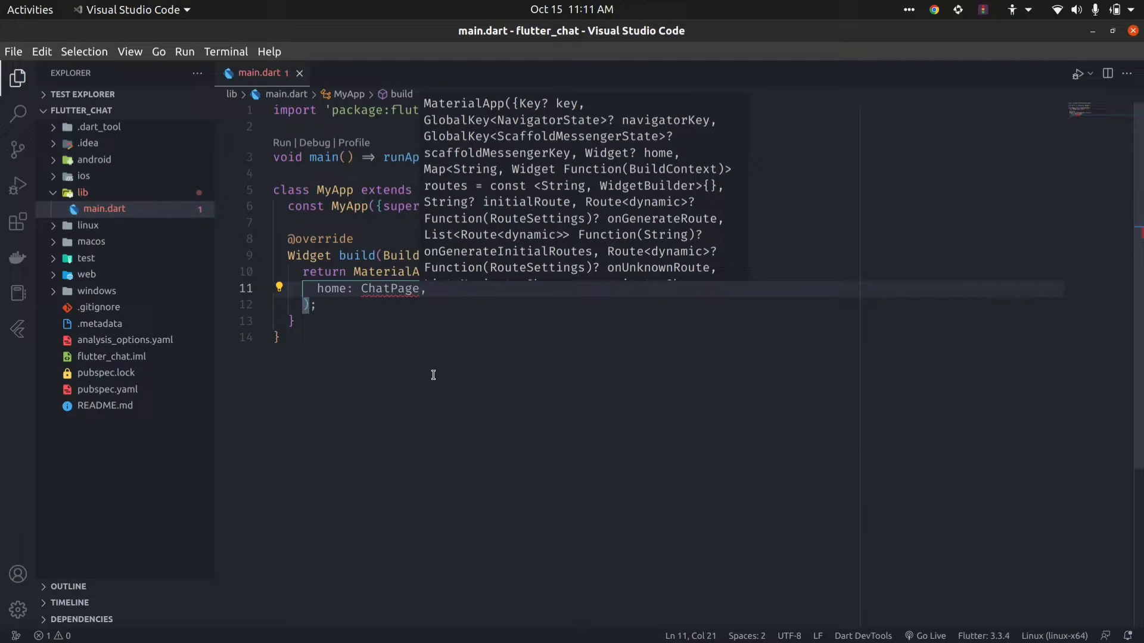
{"action": "type", "text": "("}
{"action": "left_click", "coordinate": [421, 369]}
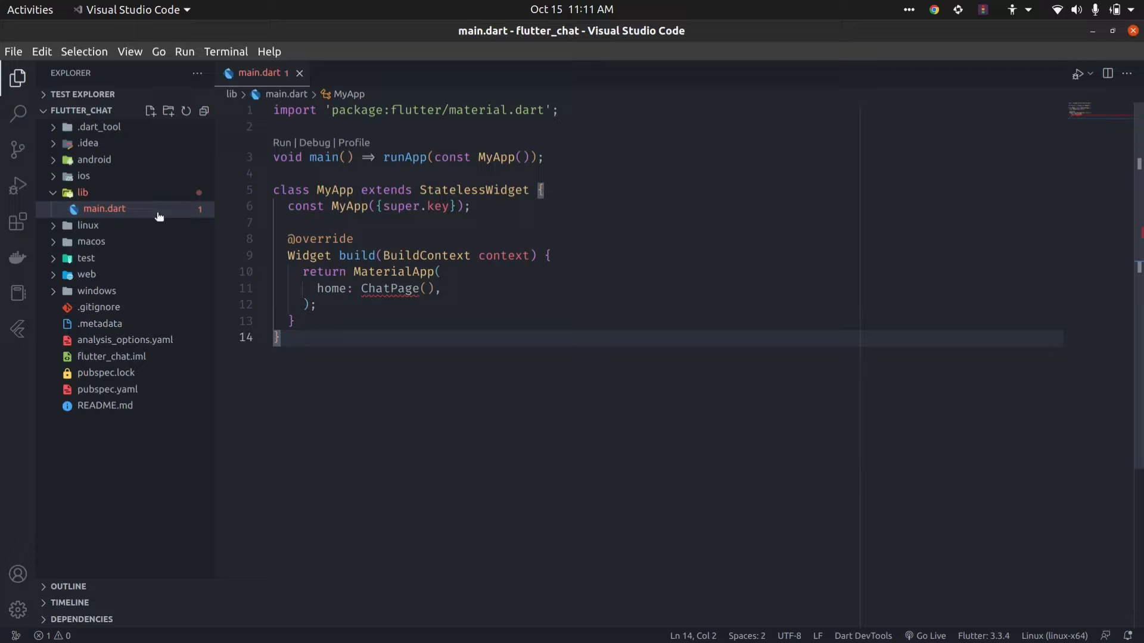
Step: Create lib/chat_page.dart with a stateful widget named ChatPage
{"action": "right_click", "coordinate": [84, 192]}
{"action": "left_click", "coordinate": [128, 208]}
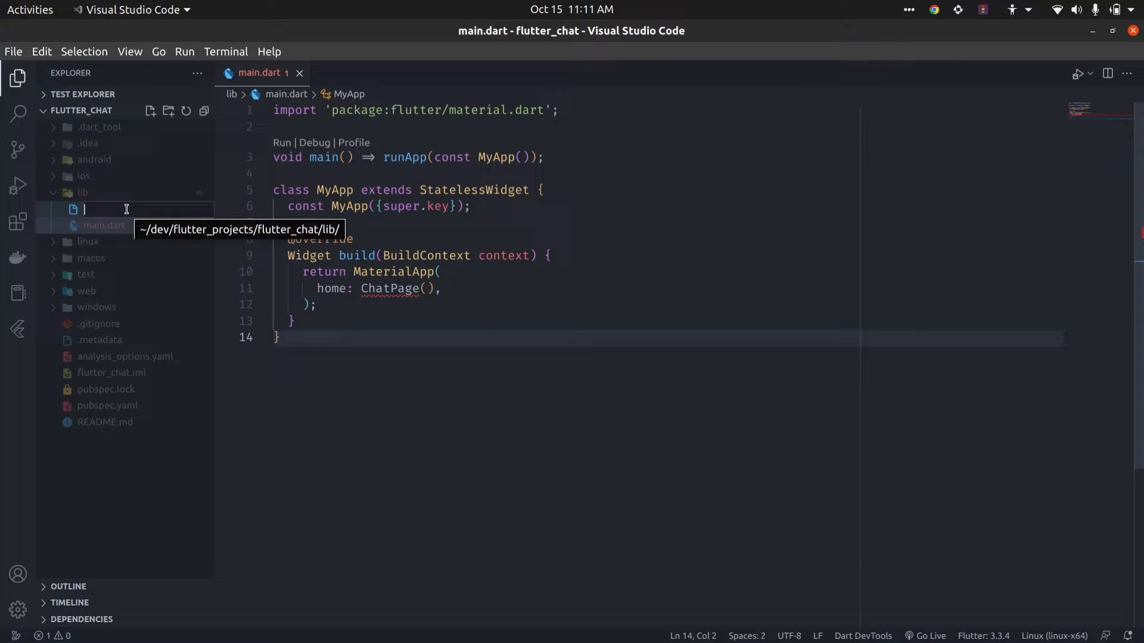
{"action": "type", "text": "chat_page.dart"}
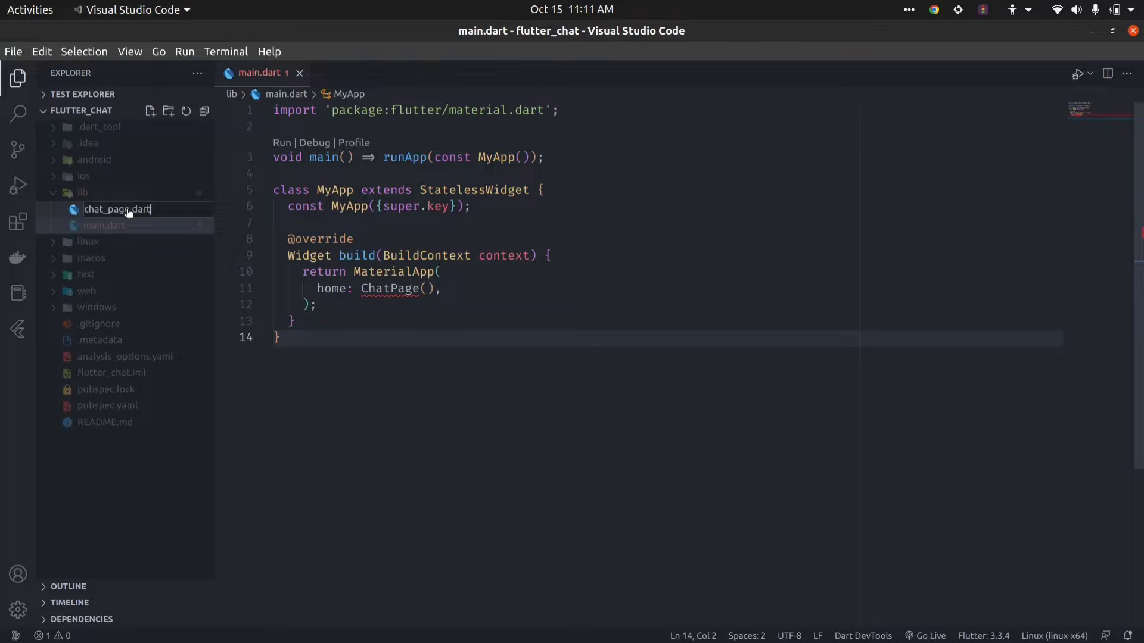
{"action": "key", "text": "Return"}
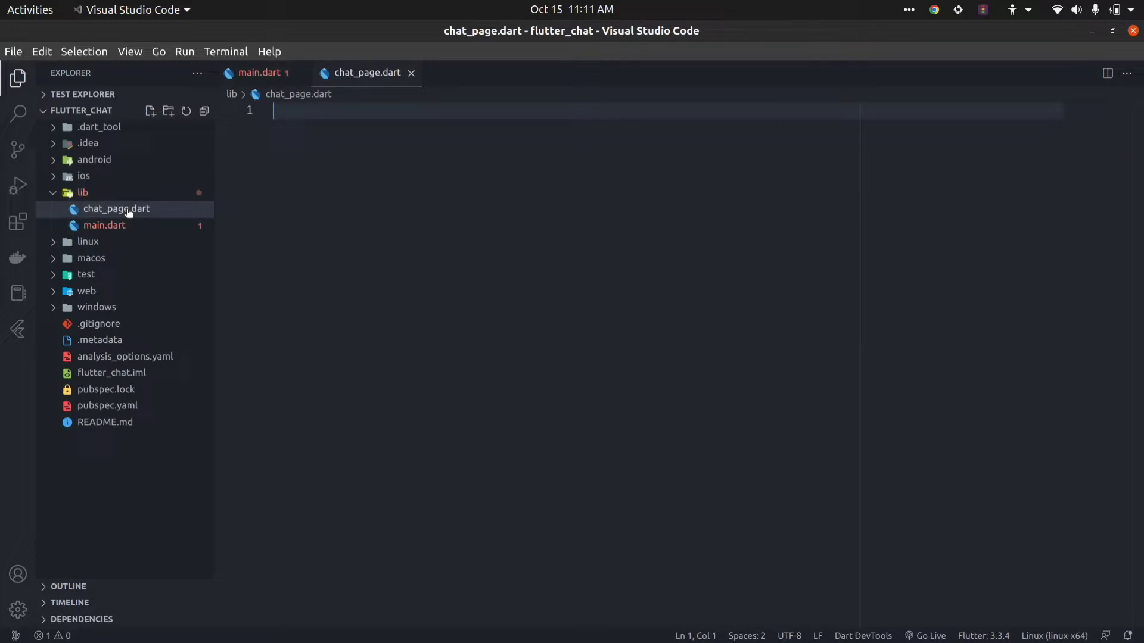
{"action": "type", "text": "stf"}
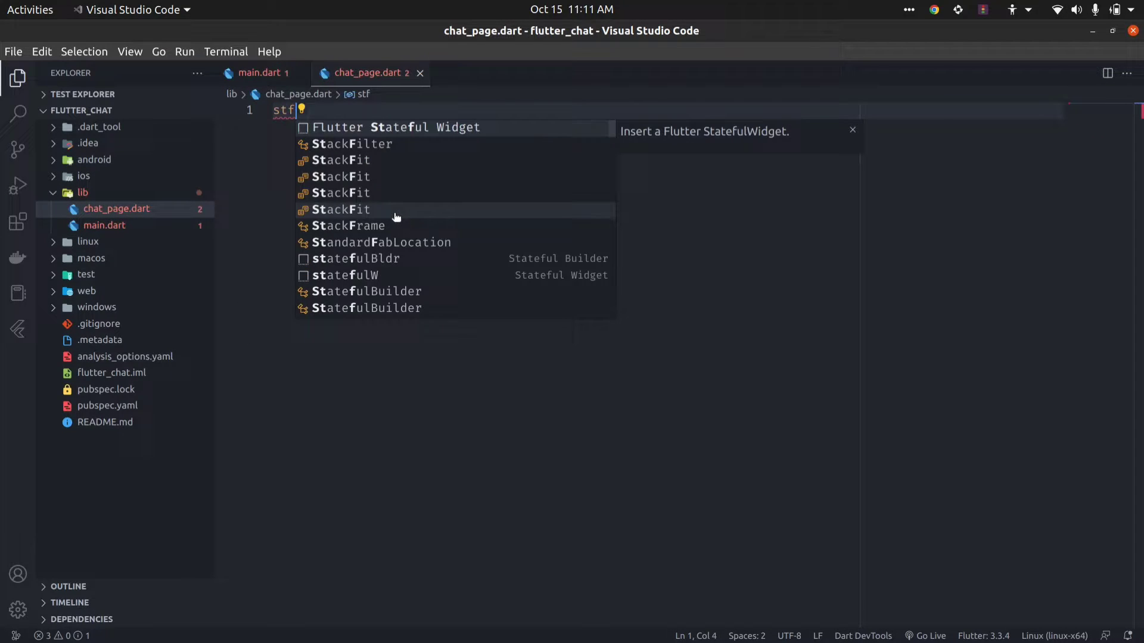
{"action": "left_click", "coordinate": [391, 131]}
{"action": "type", "text": "C"}
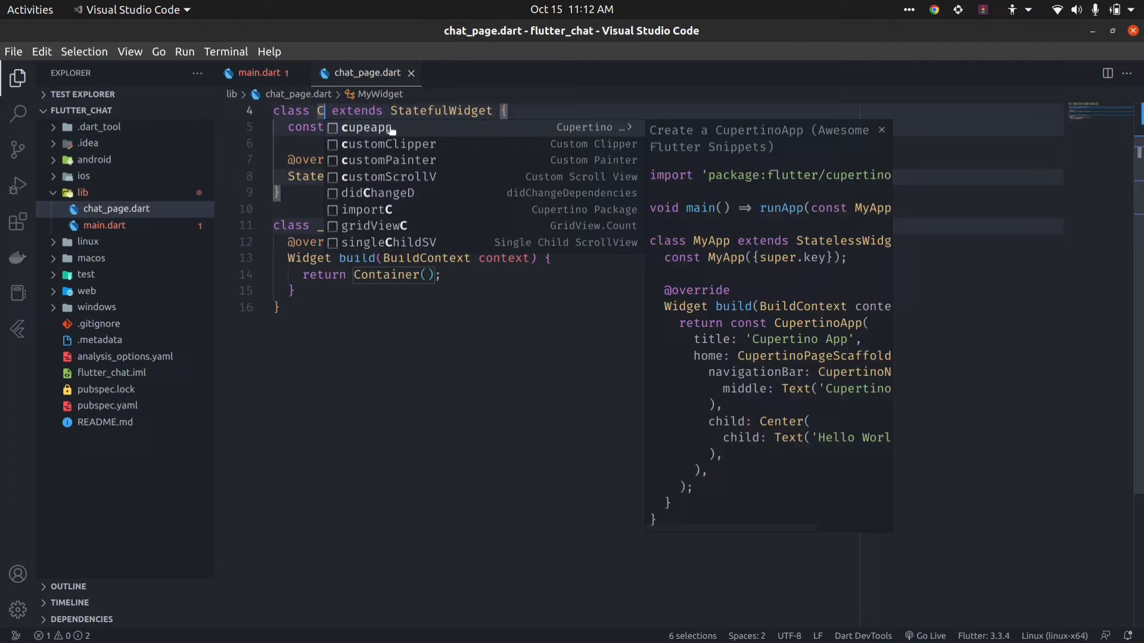
{"action": "type", "text": "hatPage"}
{"action": "left_click", "coordinate": [370, 378]}
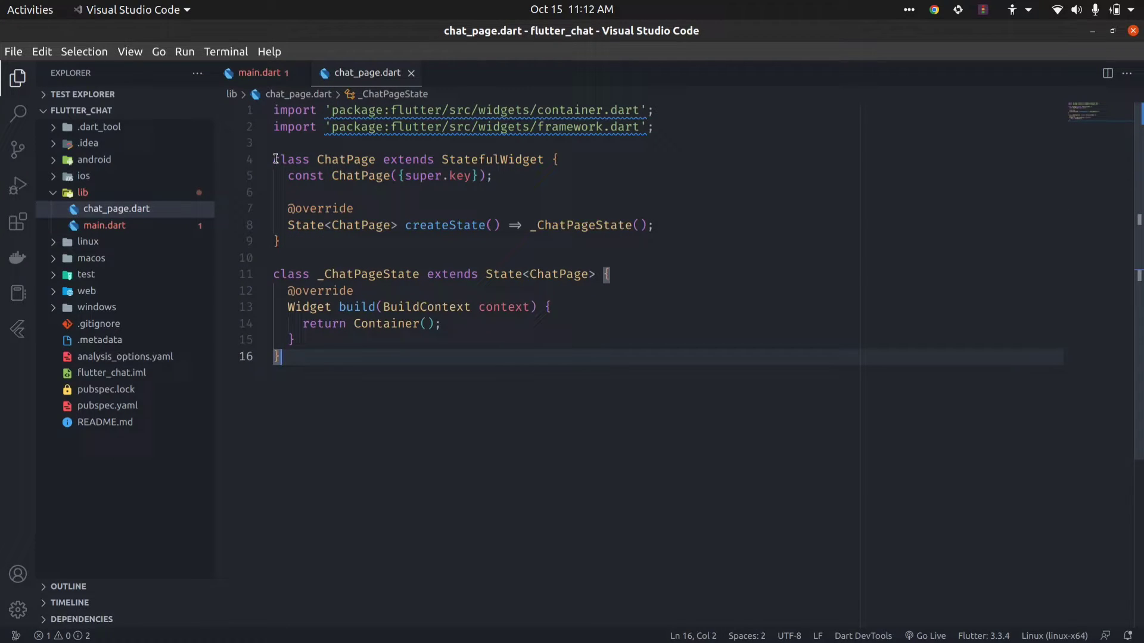
Step: Replace the generated imports with Flutter's material library import
{"action": "left_click_drag", "start_coordinate": [274, 159], "coordinate": [273, 110]}
{"action": "key", "text": "BackSpace"}
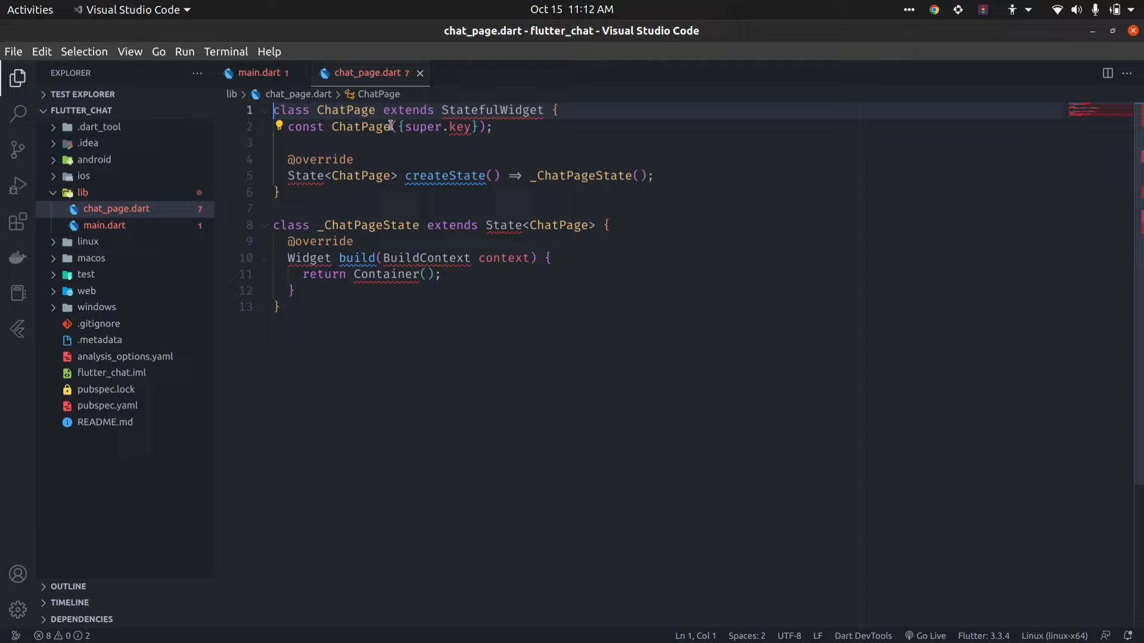
{"action": "mouse_move", "coordinate": [492, 110]}
{"action": "left_click", "coordinate": [534, 186]}
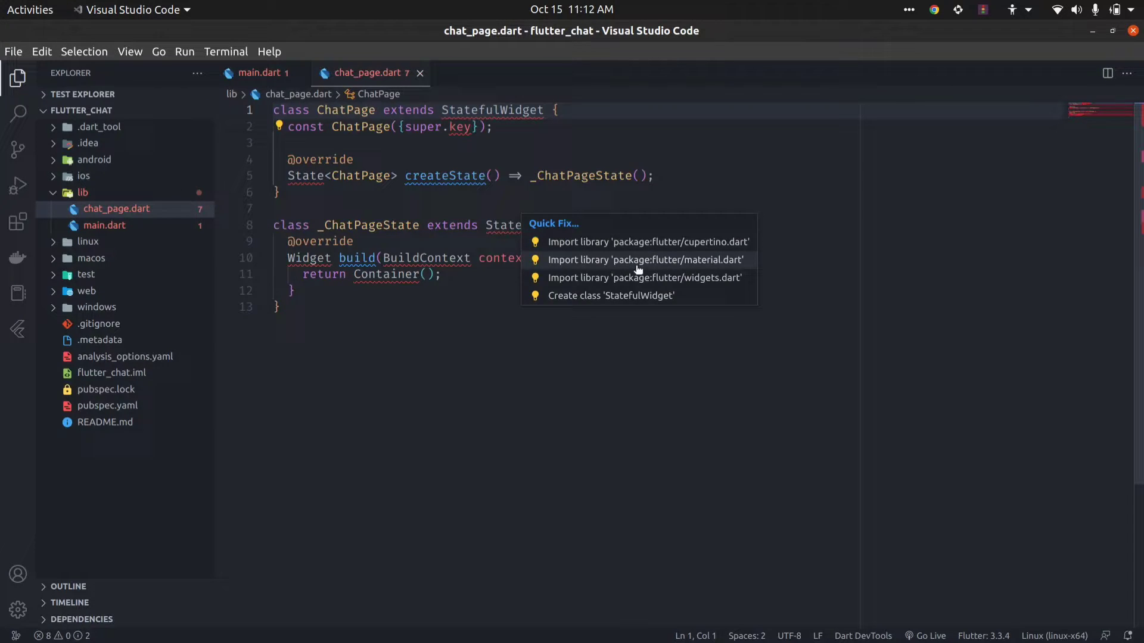
{"action": "left_click", "coordinate": [590, 259]}
{"action": "left_click", "coordinate": [389, 388]}
Step: Import chat_page.dart into main.dart and make MaterialApp const
{"action": "left_click", "coordinate": [115, 228]}
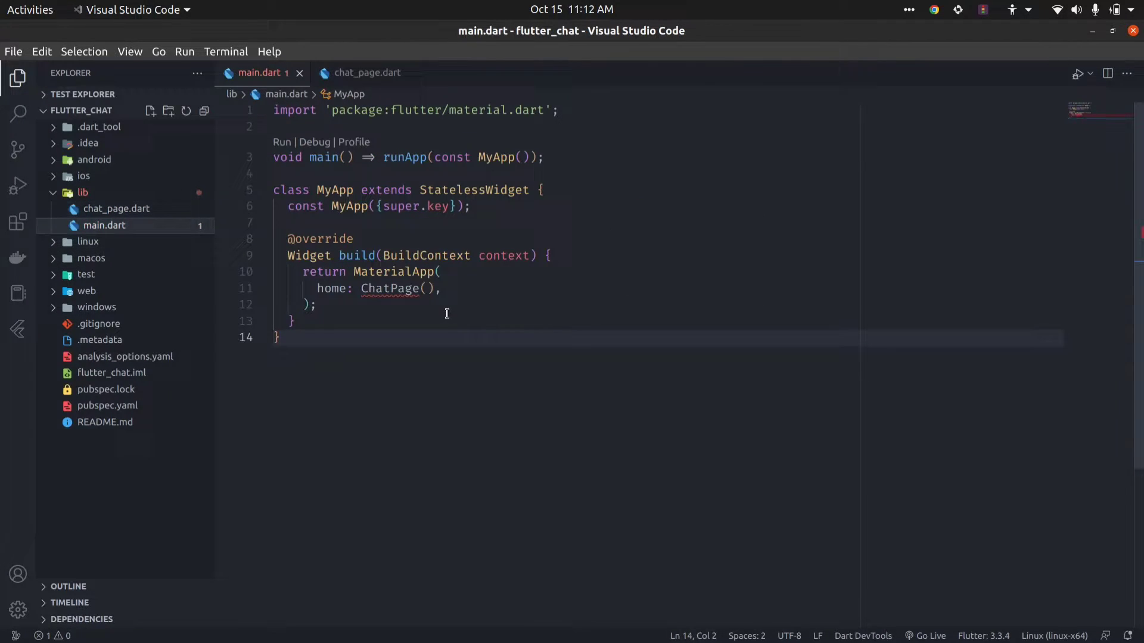
{"action": "mouse_move", "coordinate": [389, 288]}
{"action": "left_click", "coordinate": [448, 271]}
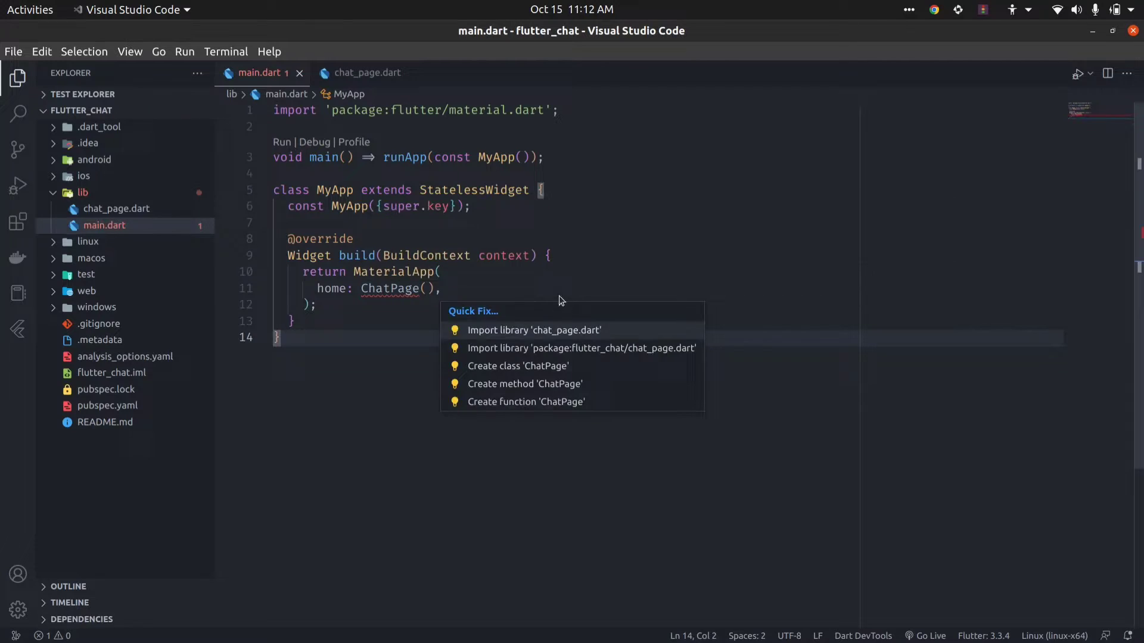
{"action": "left_click", "coordinate": [563, 348]}
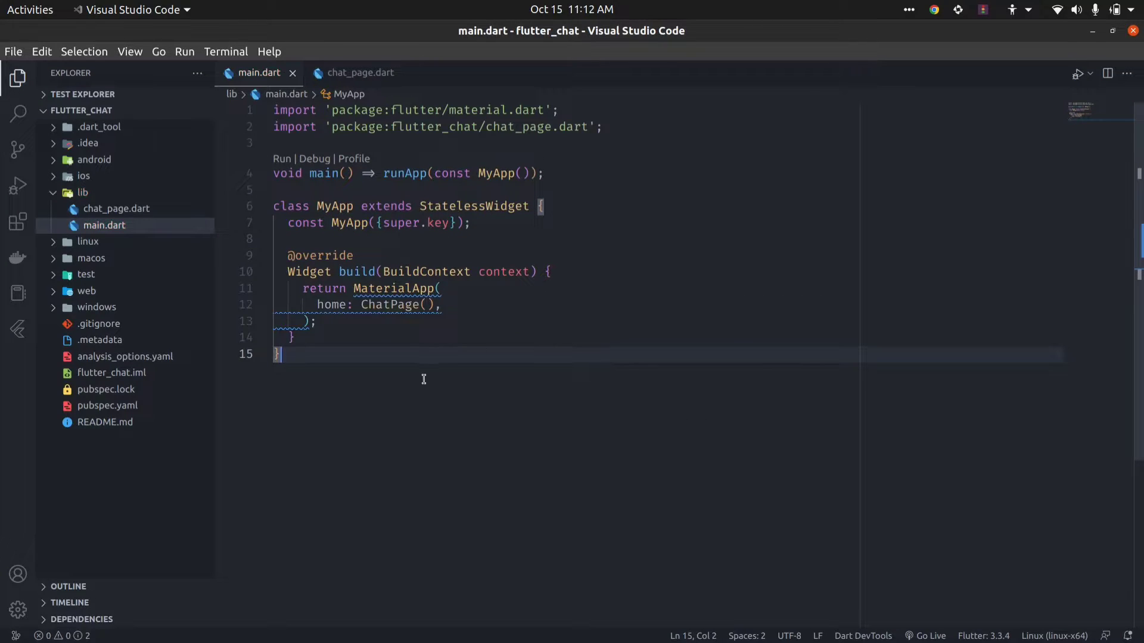
{"action": "left_click", "coordinate": [355, 289]}
{"action": "type", "text": "conbst"}
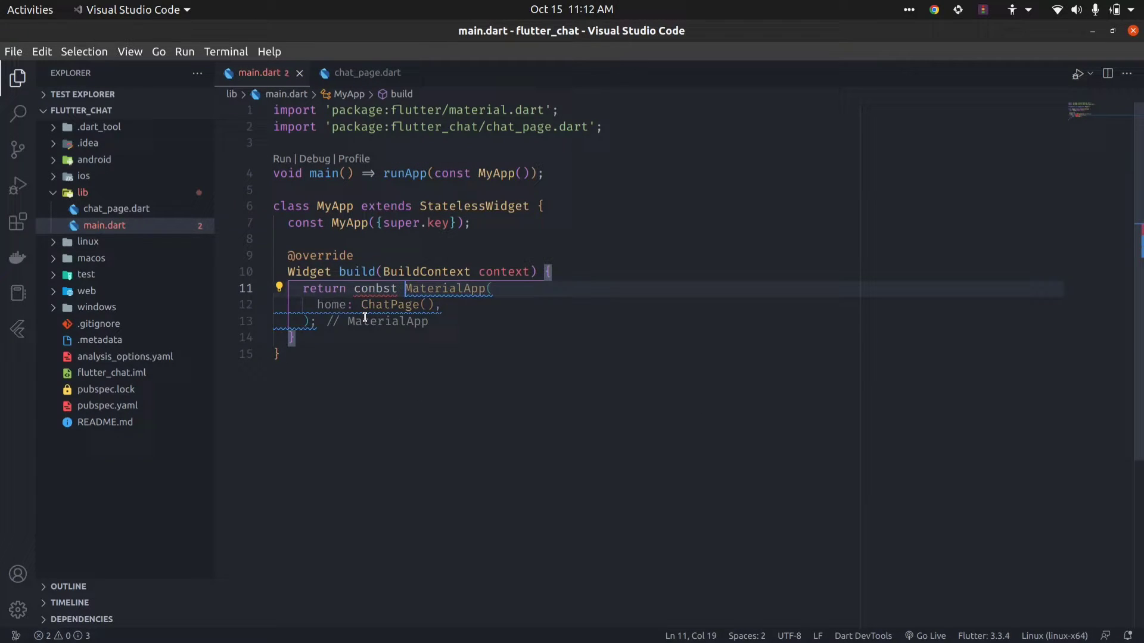
{"action": "key", "text": "BackSpace"}
{"action": "key", "text": "BackSpace"}
{"action": "key", "text": "BackSpace"}
{"action": "type", "text": "st"}
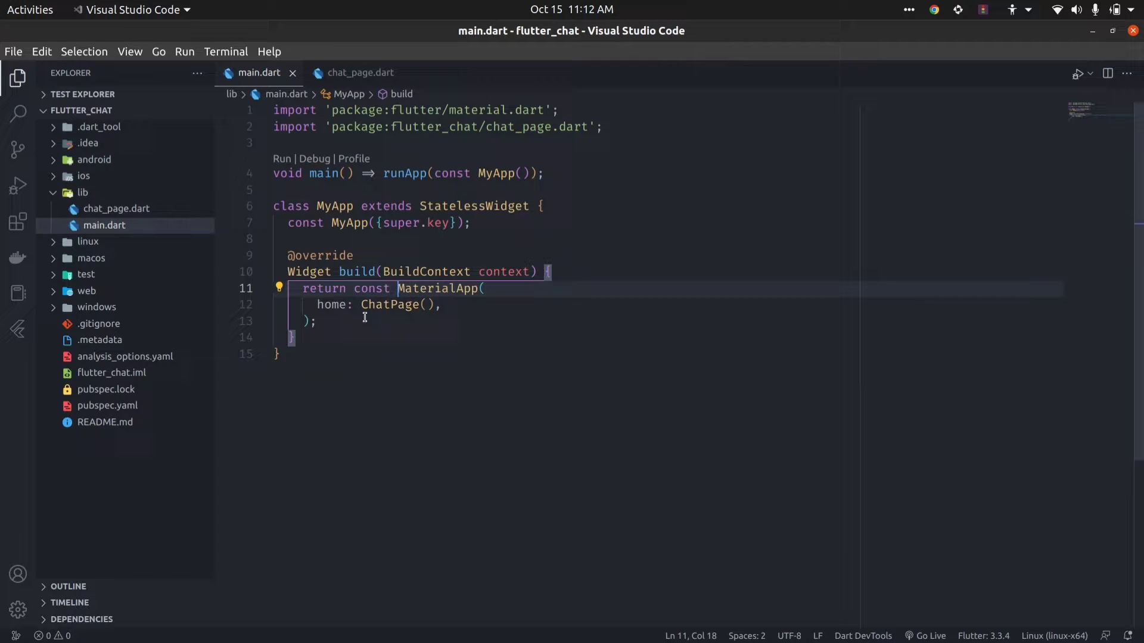
Step: Add debugShowCheckedModeBanner: false to the MaterialApp
{"action": "left_click", "coordinate": [364, 340]}
{"action": "left_click", "coordinate": [500, 289]}
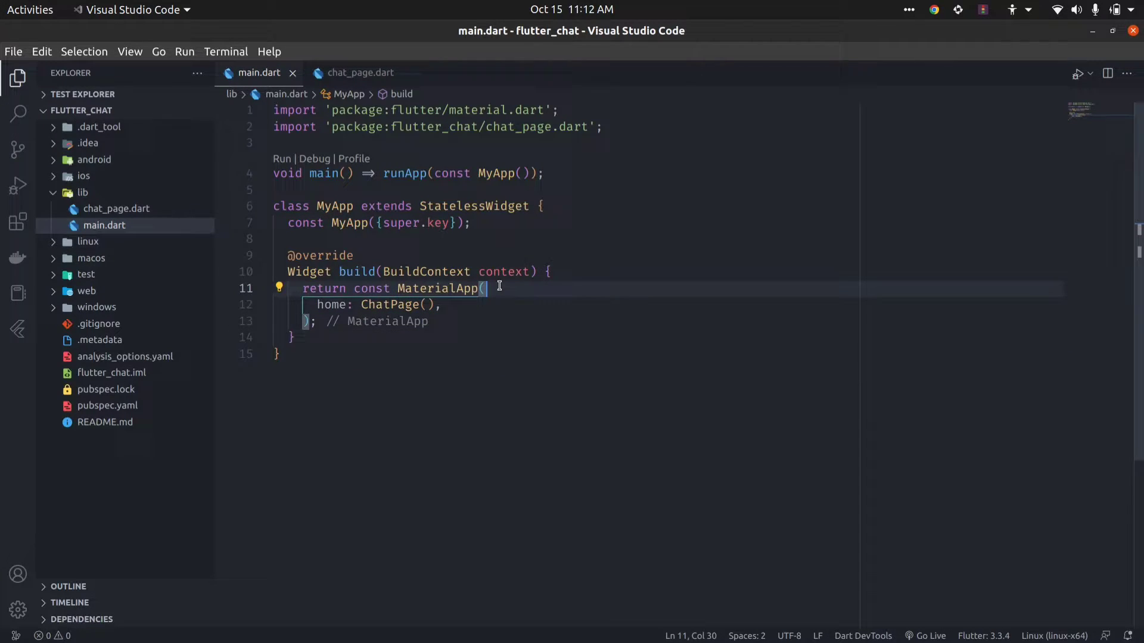
{"action": "key", "text": "Return"}
{"action": "type", "text": "de"}
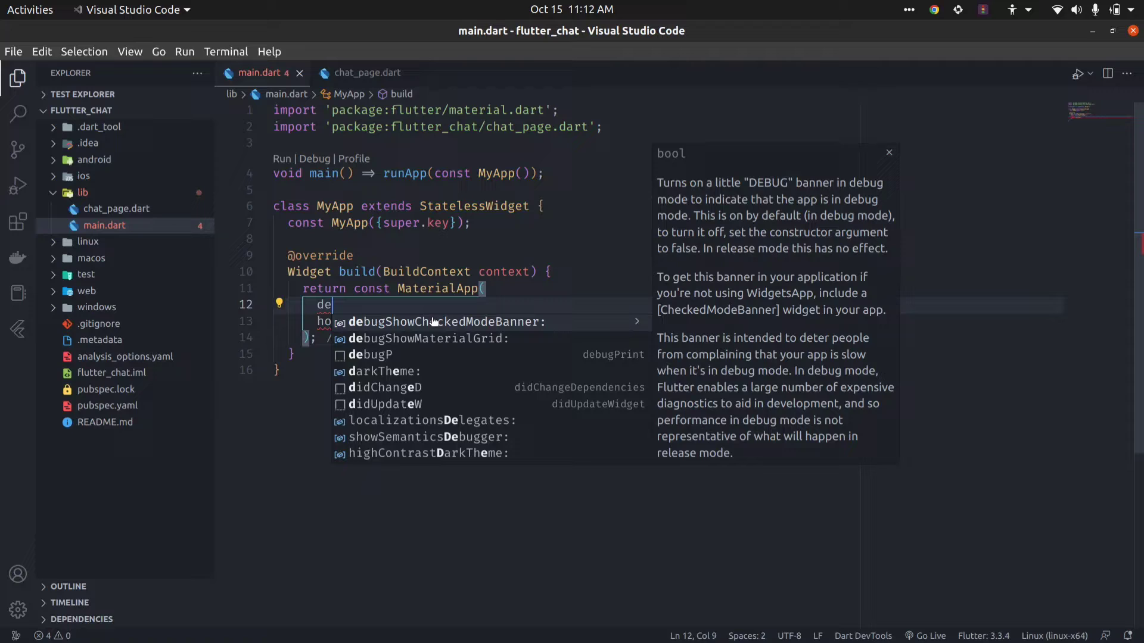
{"action": "key", "text": "Return"}
{"action": "type", "text": "fals"}
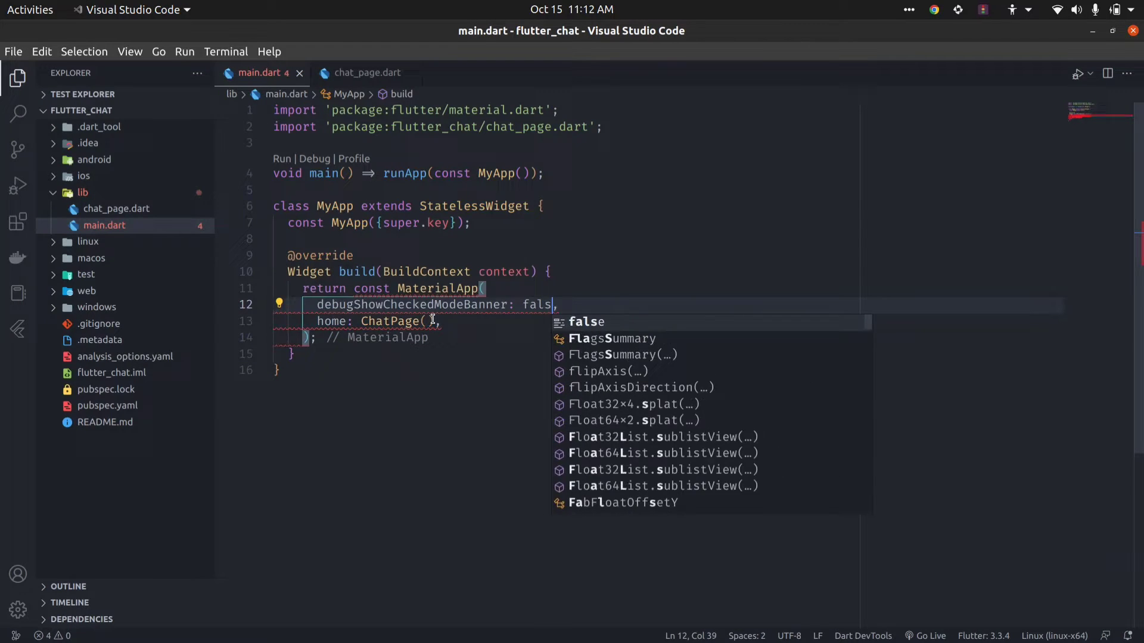
{"action": "type", "text": "e"}
{"action": "left_click", "coordinate": [400, 406]}
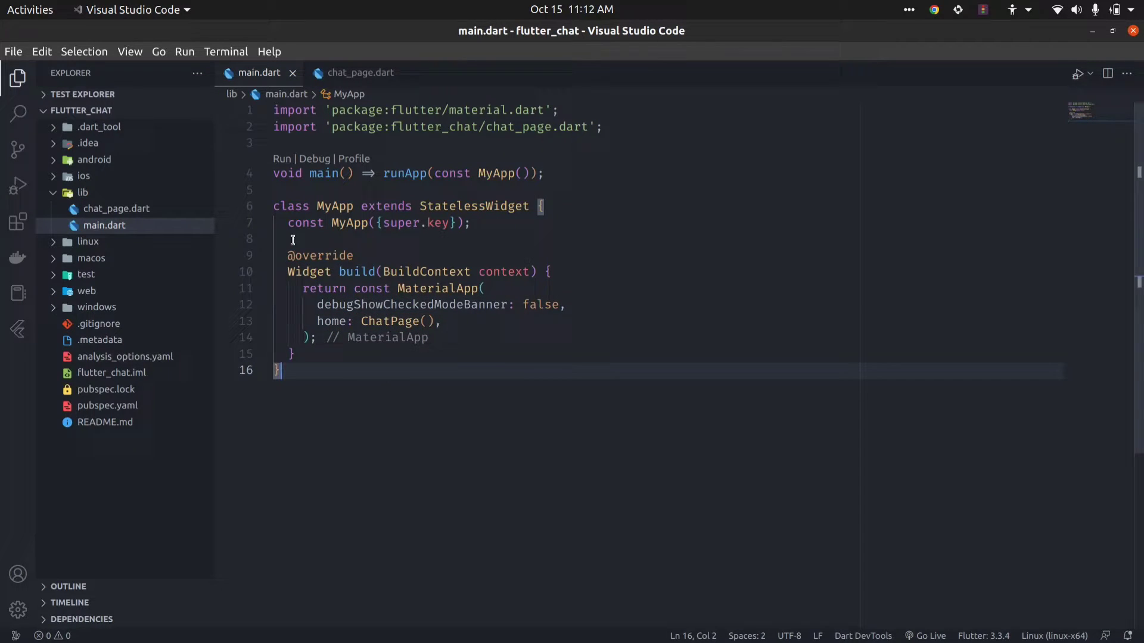
Step: Copy the flutter_chat_ui package name and version from pub.dev
{"action": "left_click", "coordinate": [128, 209]}
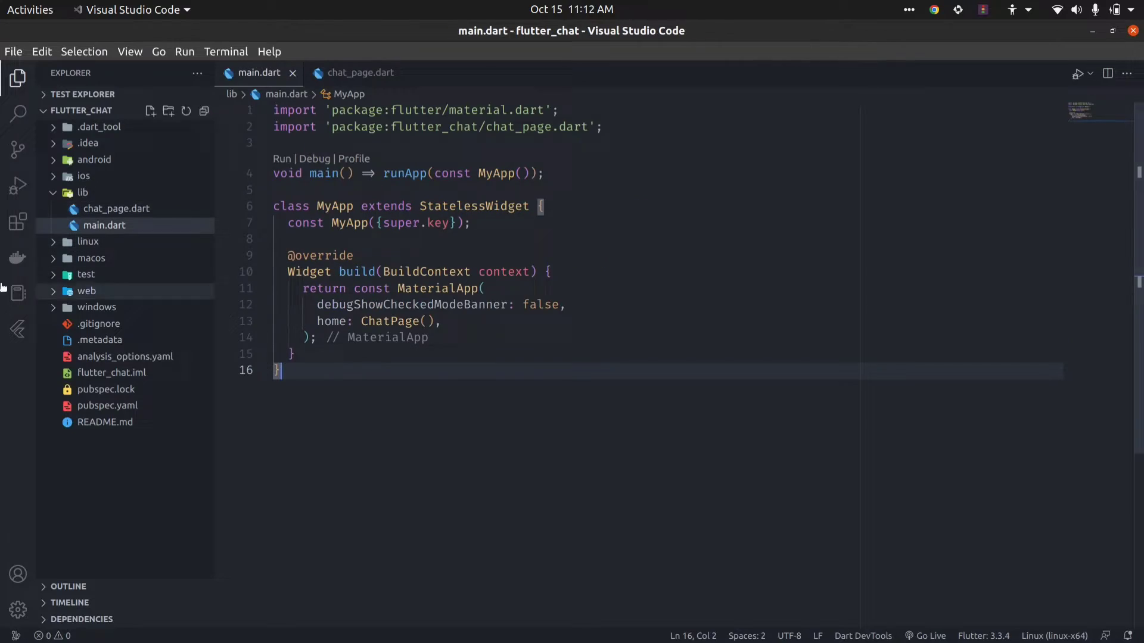
{"action": "left_click", "coordinate": [20, 203]}
{"action": "scroll", "coordinate": [225, 173], "scroll_direction": "up", "scroll_amount": 5}
{"action": "scroll", "coordinate": [228, 174], "scroll_direction": "up", "scroll_amount": 5}
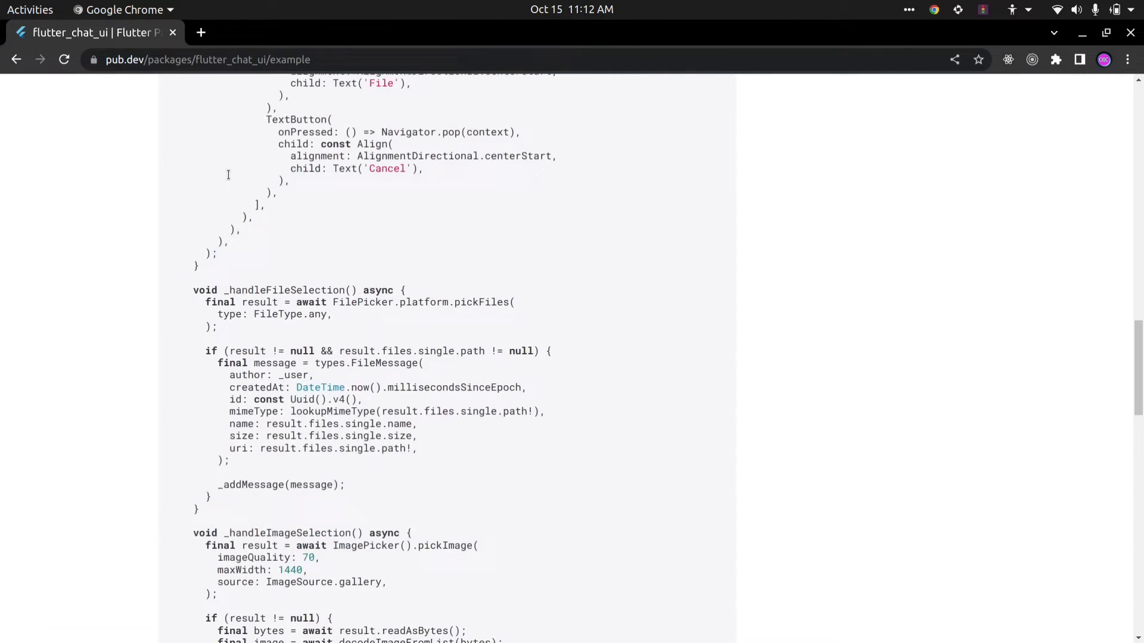
{"action": "scroll", "coordinate": [229, 174], "scroll_direction": "up", "scroll_amount": 5}
{"action": "scroll", "coordinate": [229, 174], "scroll_direction": "up", "scroll_amount": 5}
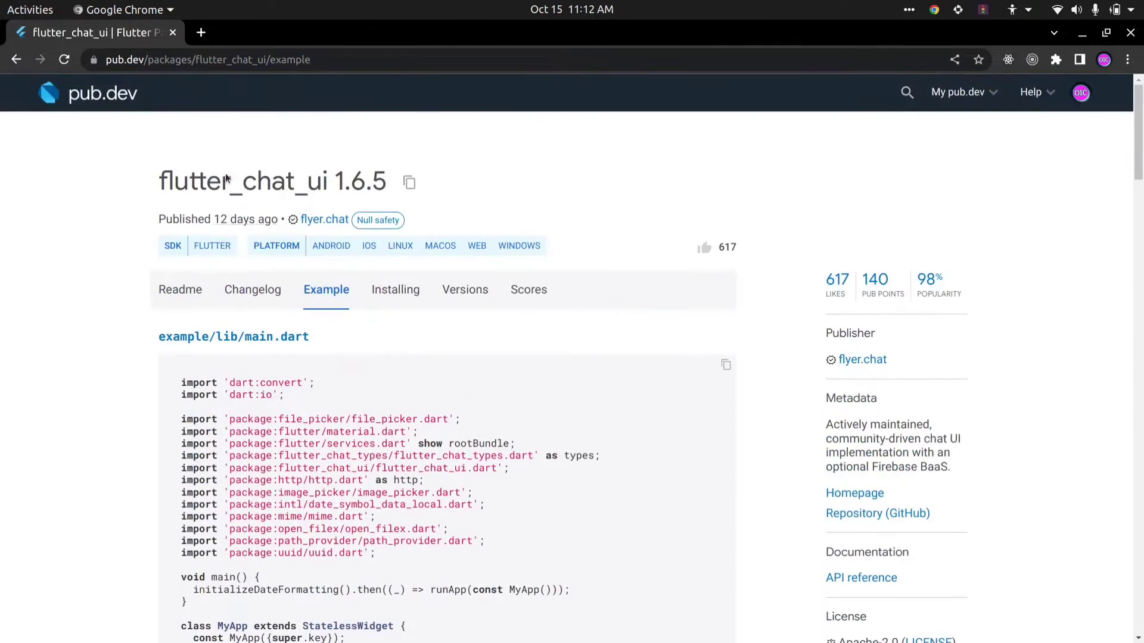
{"action": "left_click", "coordinate": [407, 183]}
{"action": "left_click", "coordinate": [20, 288]}
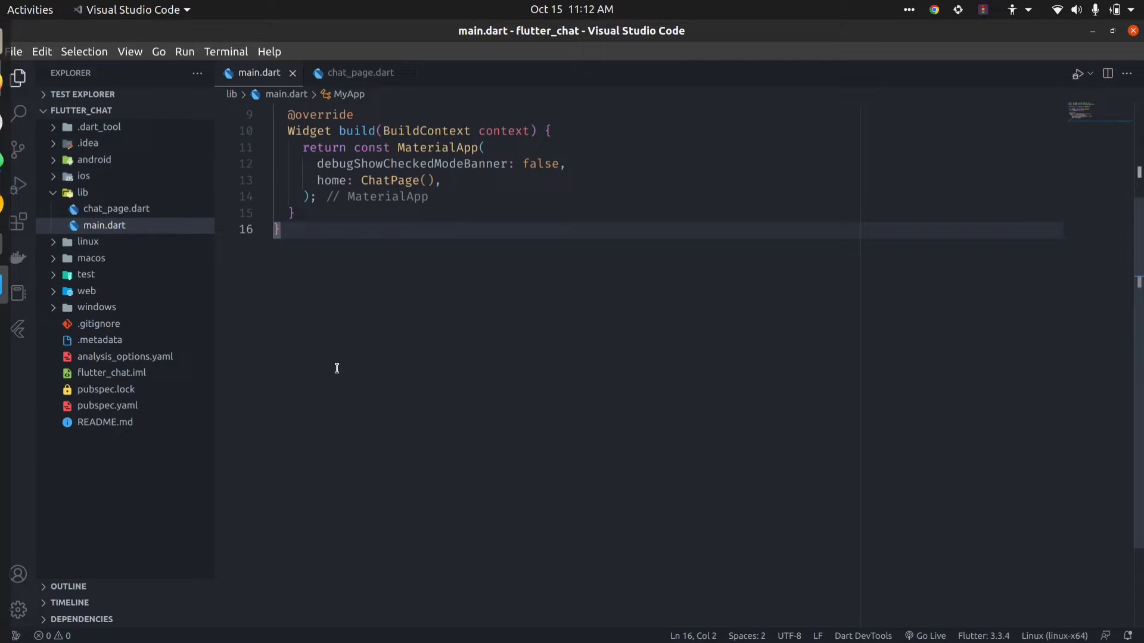
Step: Add flutter_chat_ui: ^1.6.5 under cupertino_icons in pubspec.yaml and fetch packages
{"action": "left_click", "coordinate": [107, 404]}
{"action": "scroll", "coordinate": [394, 407], "scroll_direction": "down", "scroll_amount": 5}
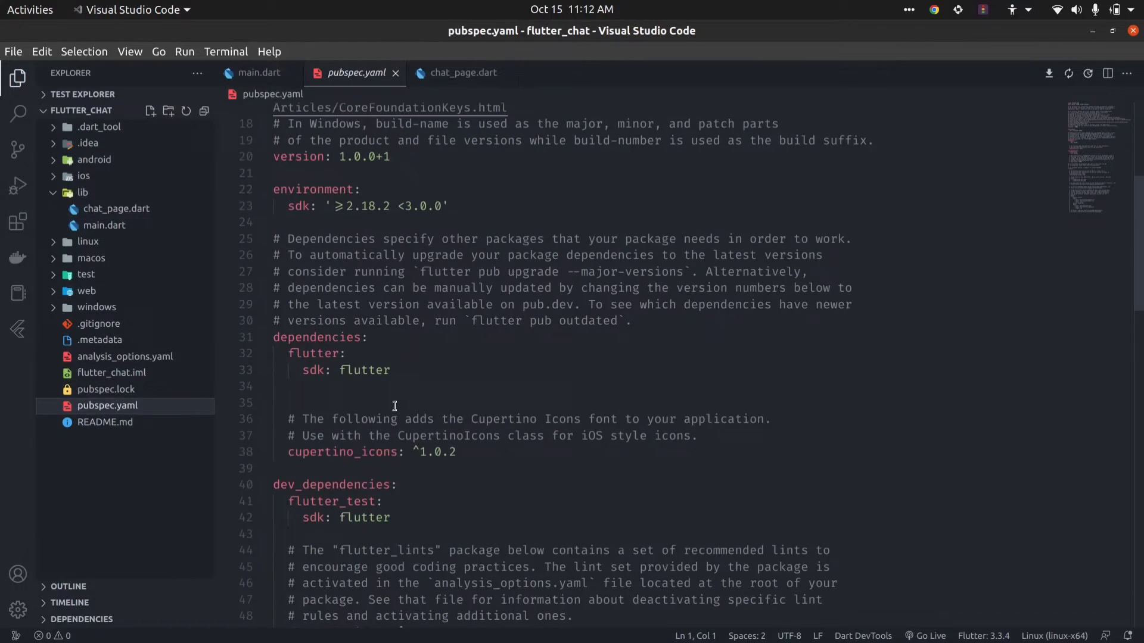
{"action": "left_click", "coordinate": [462, 455]}
{"action": "key", "text": "Return"}
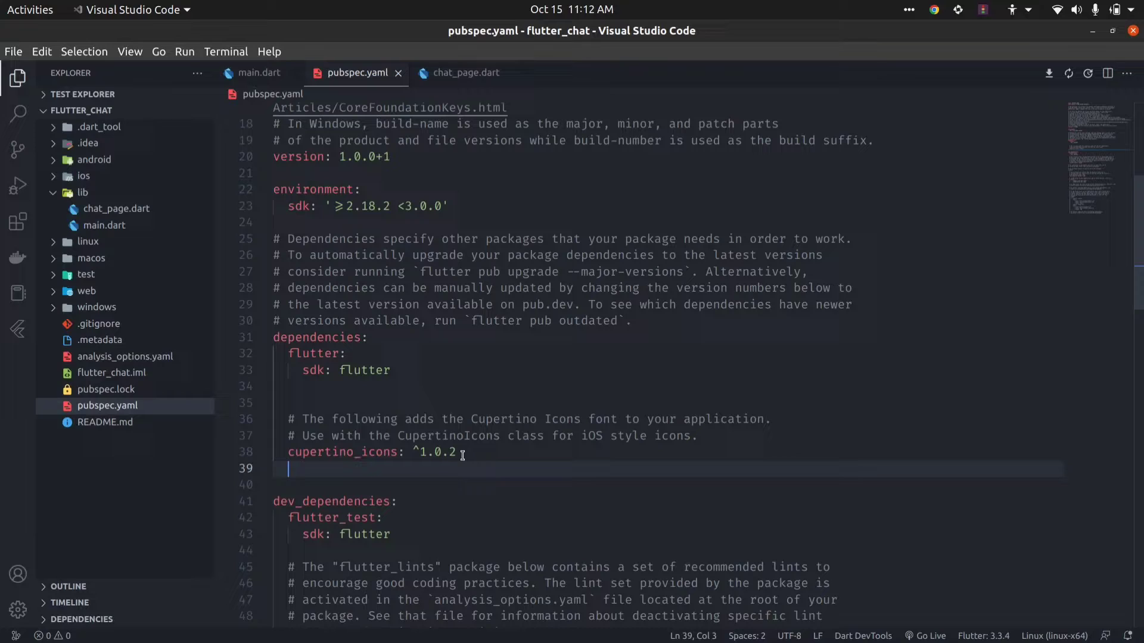
{"action": "type", "text": "flutter_chat_ui: ^1.6.5"}
{"action": "left_click", "coordinate": [471, 399]}
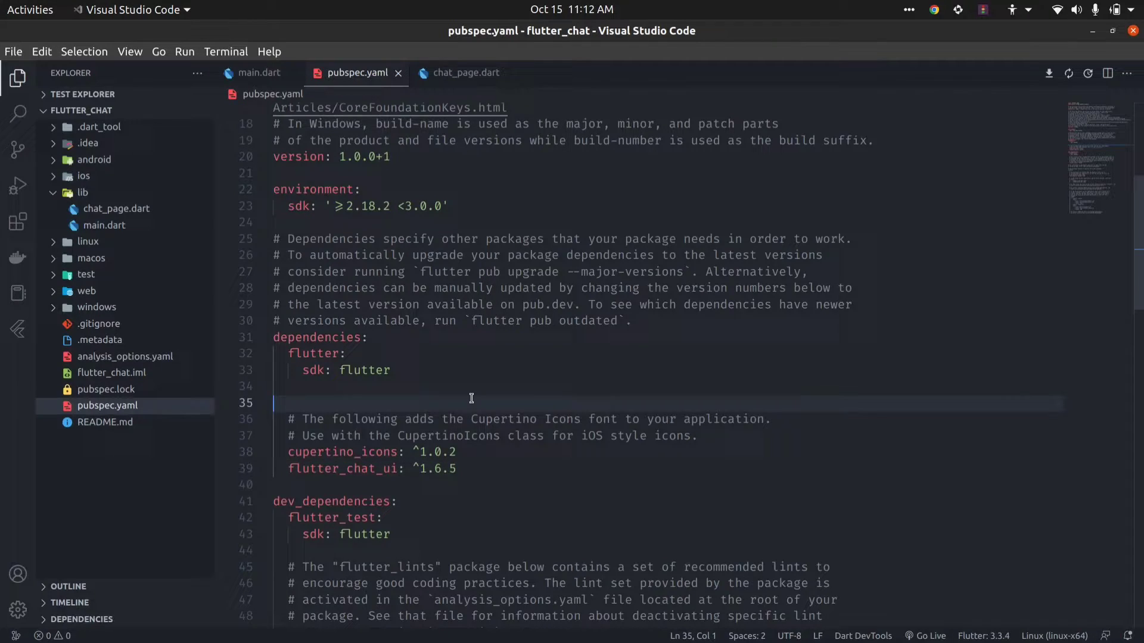
{"action": "scroll", "coordinate": [471, 397], "scroll_direction": "up", "scroll_amount": 5}
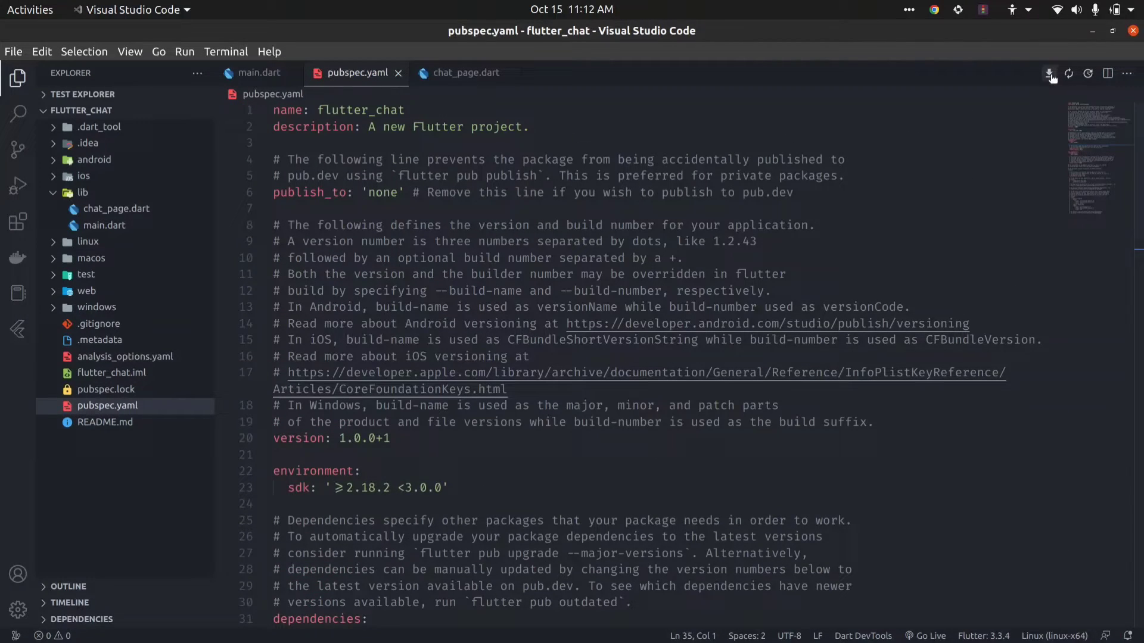
{"action": "left_click", "coordinate": [1050, 74]}
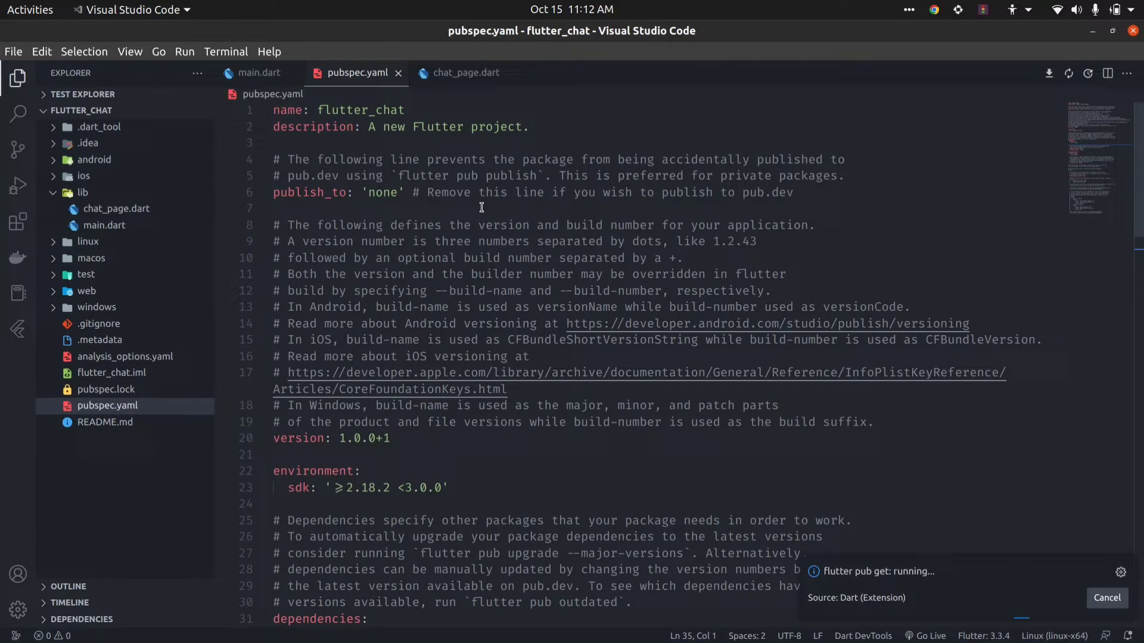
Step: Delete the placeholder Container in ChatPage's build method
{"action": "left_click", "coordinate": [397, 73]}
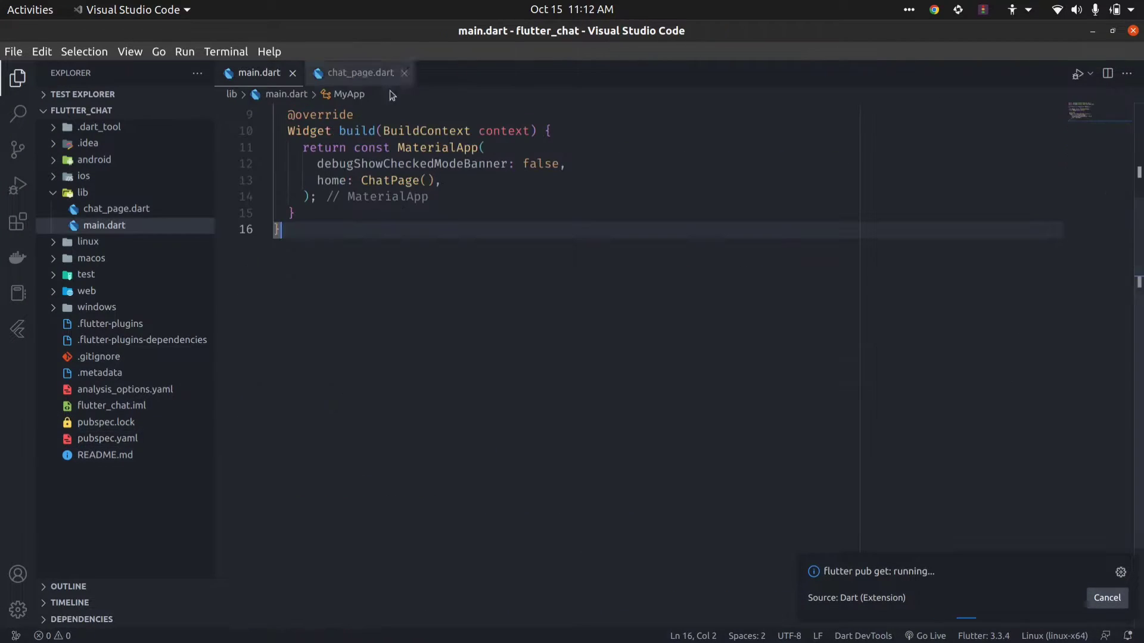
{"action": "left_click", "coordinate": [354, 74]}
{"action": "left_click", "coordinate": [355, 307]}
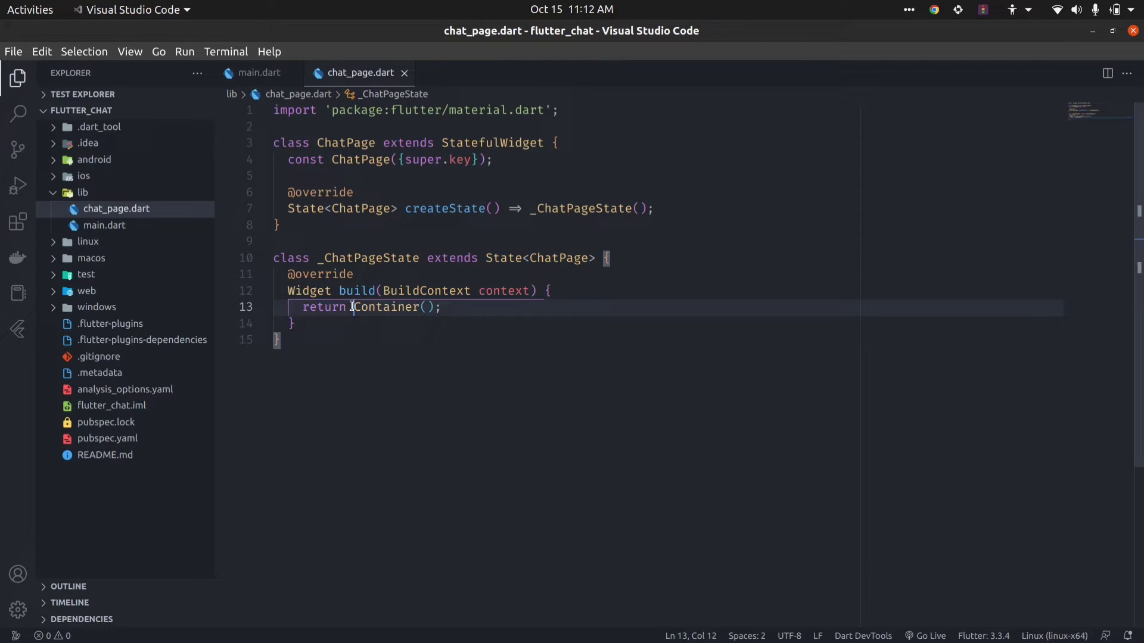
{"action": "left_click_drag", "start_coordinate": [355, 306], "coordinate": [433, 306]}
{"action": "key", "text": "BackSpace"}
{"action": "type", "text": "S"}
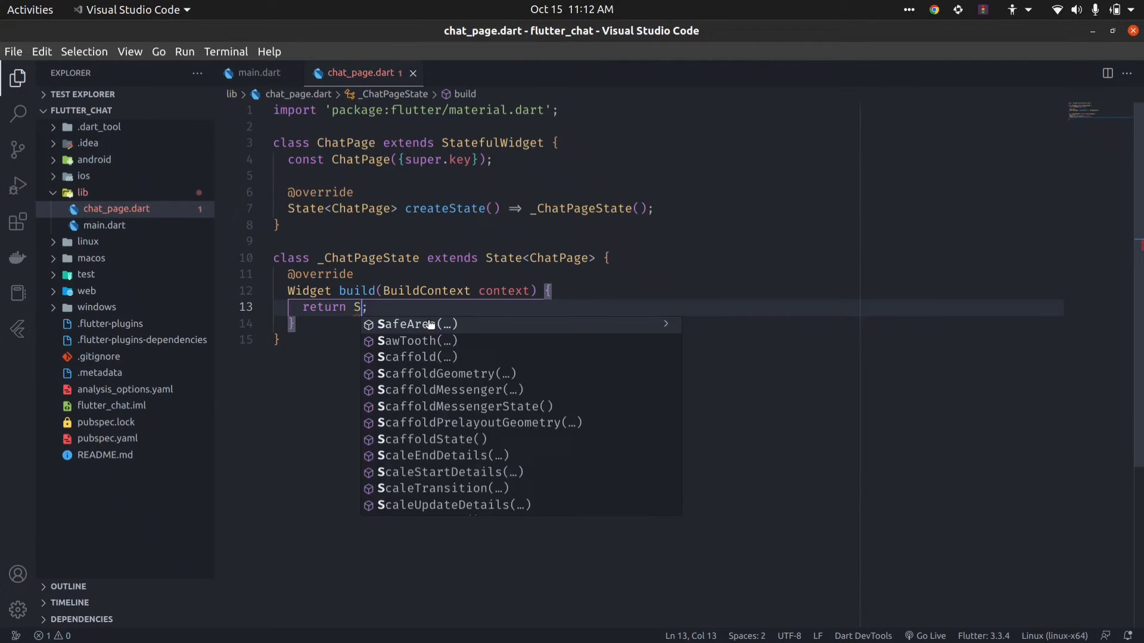
{"action": "type", "text": "acf"}
Step: Return a Scaffold whose body is a Chat constructor with its parameters
{"action": "key", "text": "Return"}
{"action": "key", "text": "Return"}
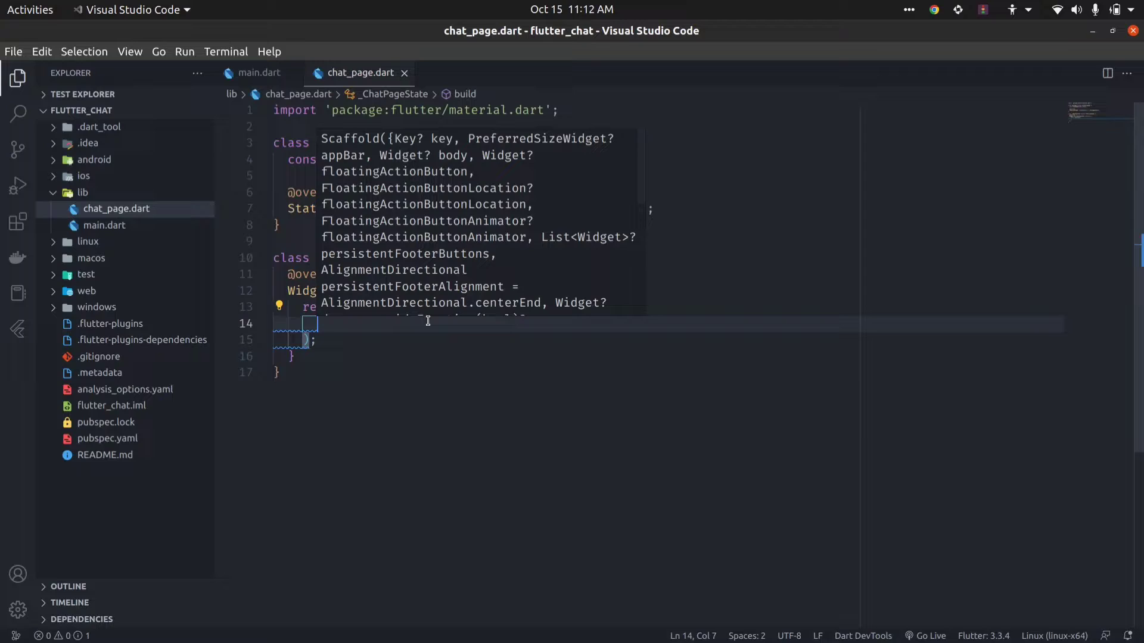
{"action": "type", "text": "b"}
{"action": "left_click", "coordinate": [372, 359]}
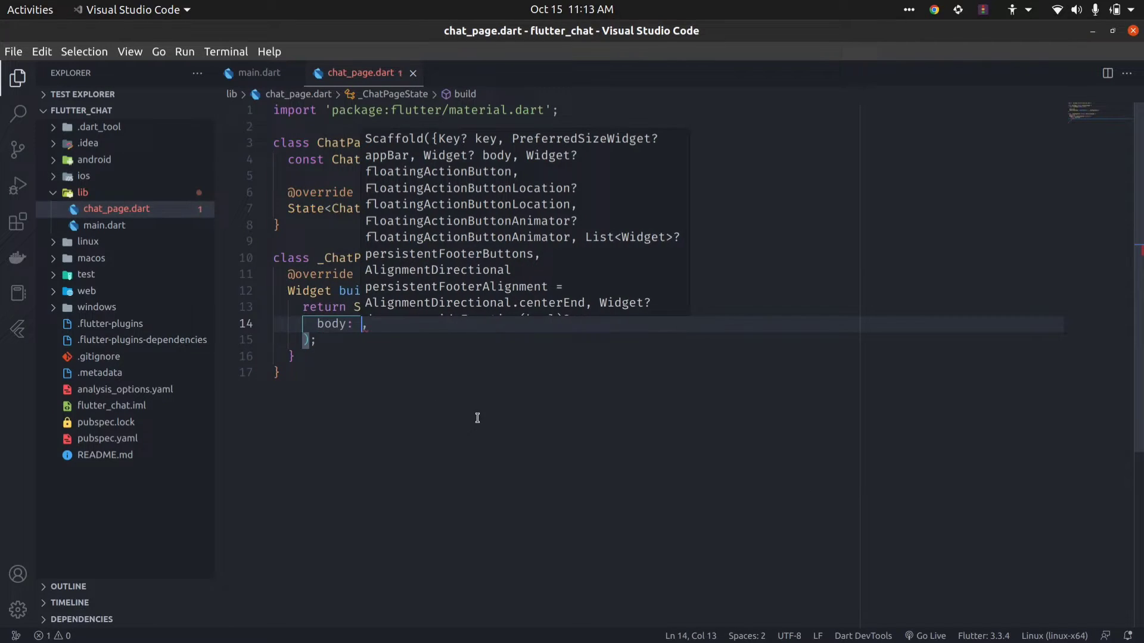
{"action": "type", "text": "Chat"}
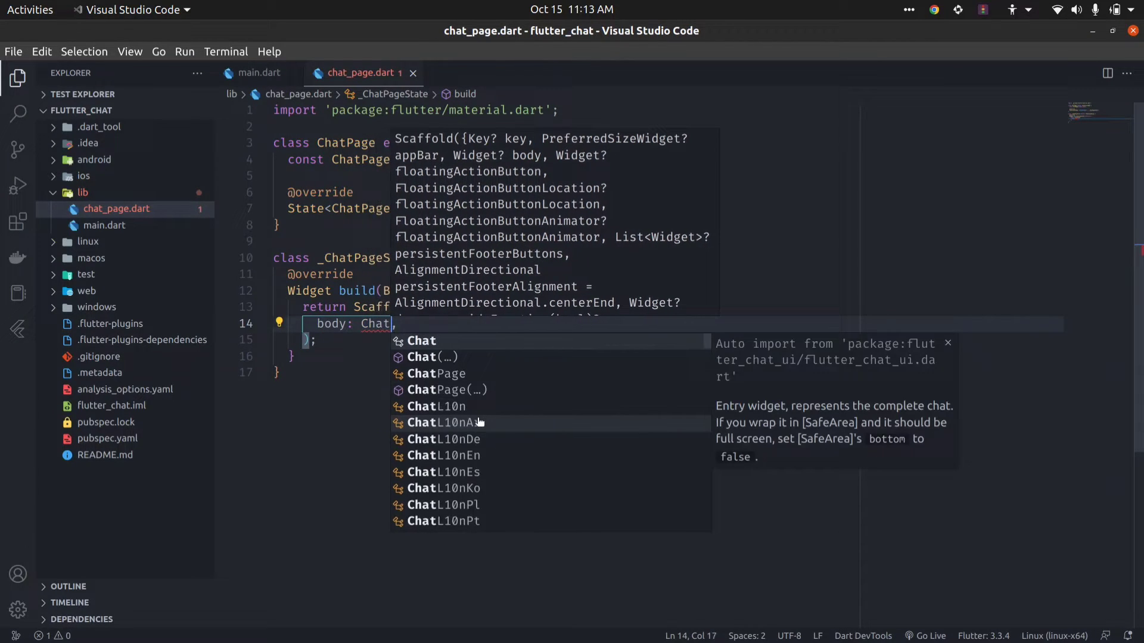
{"action": "left_click", "coordinate": [443, 358]}
{"action": "left_click", "coordinate": [443, 357]}
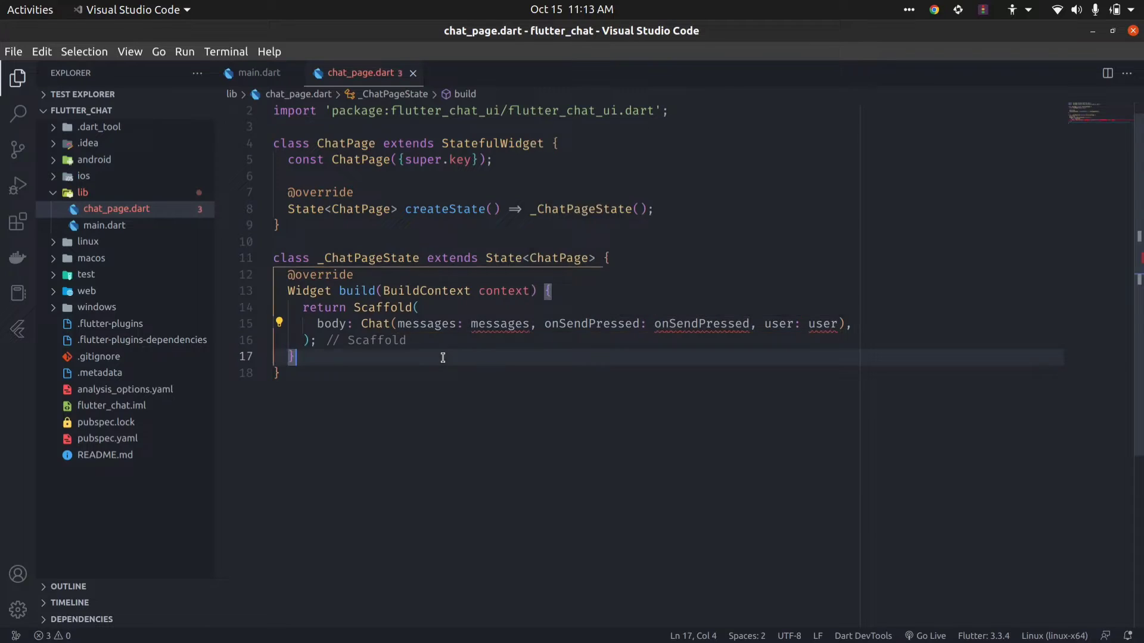
{"action": "left_click", "coordinate": [745, 393]}
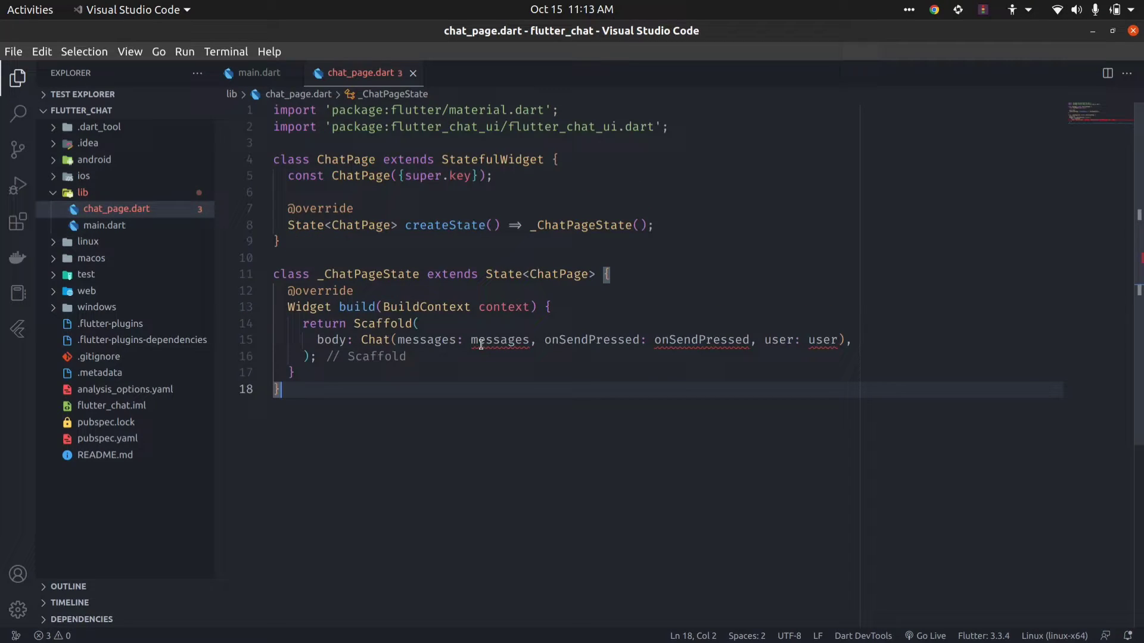
{"action": "left_click", "coordinate": [629, 274]}
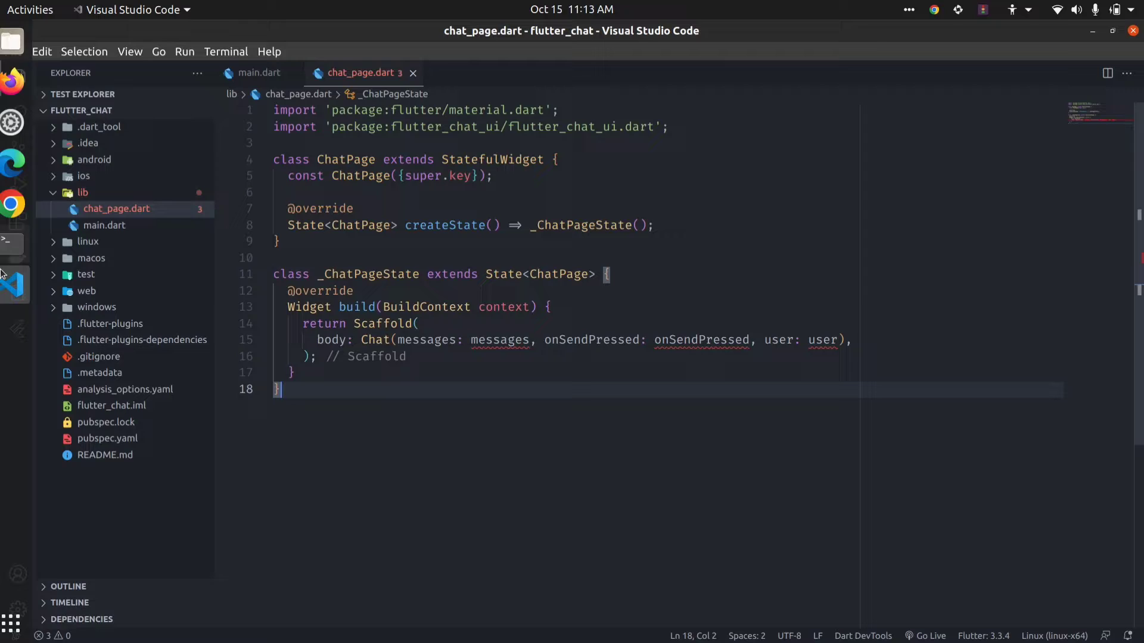
Step: Copy the example's _messages list and _user declaration from the pub.dev page
{"action": "left_click", "coordinate": [18, 204]}
{"action": "scroll", "coordinate": [304, 384], "scroll_direction": "down", "scroll_amount": 5}
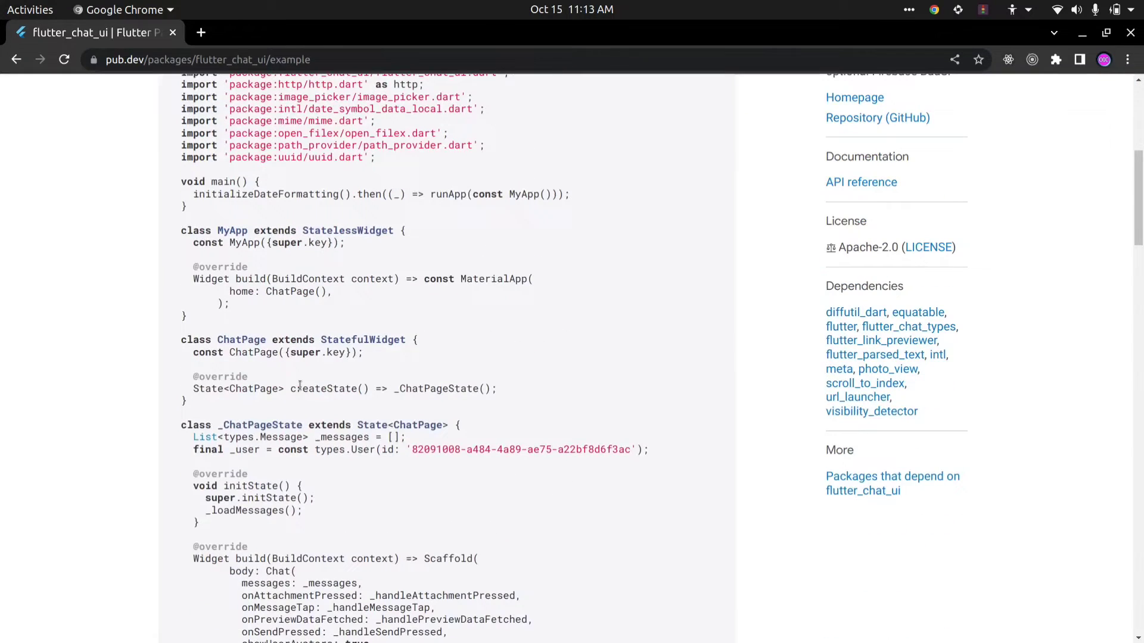
{"action": "scroll", "coordinate": [295, 326], "scroll_direction": "down", "scroll_amount": 2}
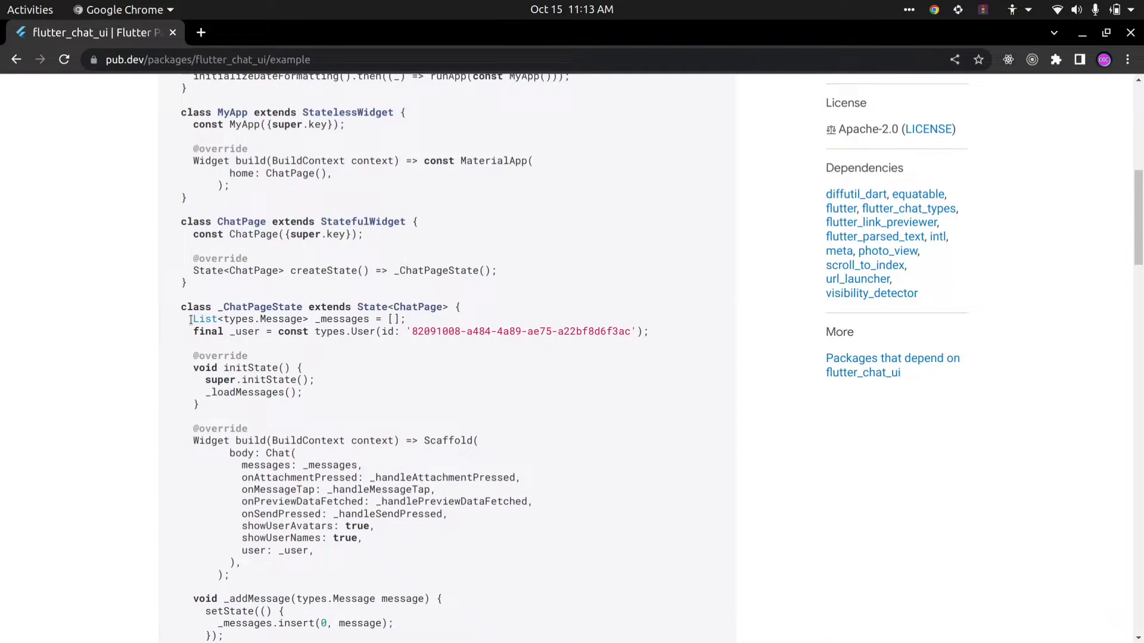
{"action": "left_click_drag", "start_coordinate": [189, 318], "coordinate": [613, 334]}
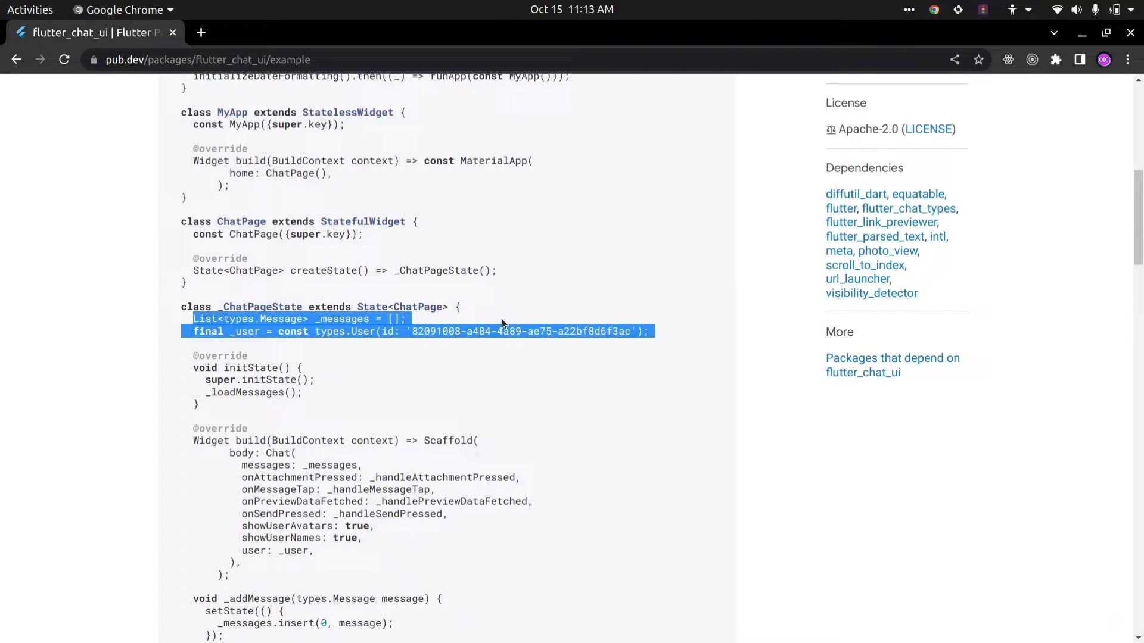
{"action": "right_click", "coordinate": [357, 324]}
{"action": "left_click", "coordinate": [410, 332]}
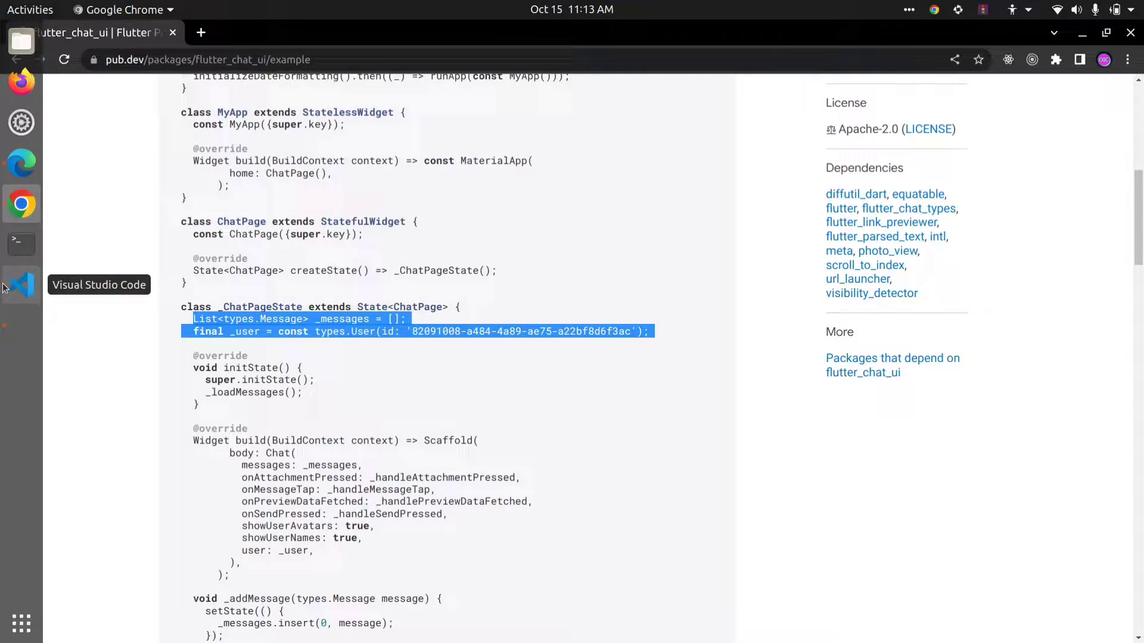
{"action": "left_click", "coordinate": [22, 284]}
Step: Paste the _messages and _user declarations into _ChatPageState
{"action": "left_click", "coordinate": [613, 275]}
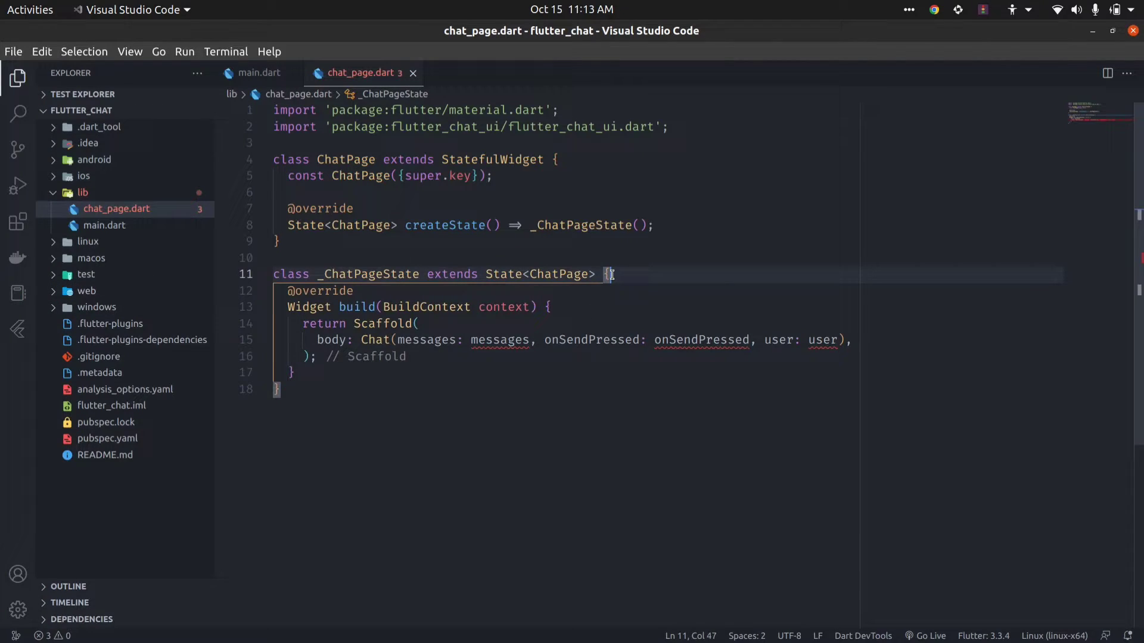
{"action": "key", "text": "Return"}
{"action": "key", "text": "Return"}
{"action": "key", "text": "ctrl+v"}
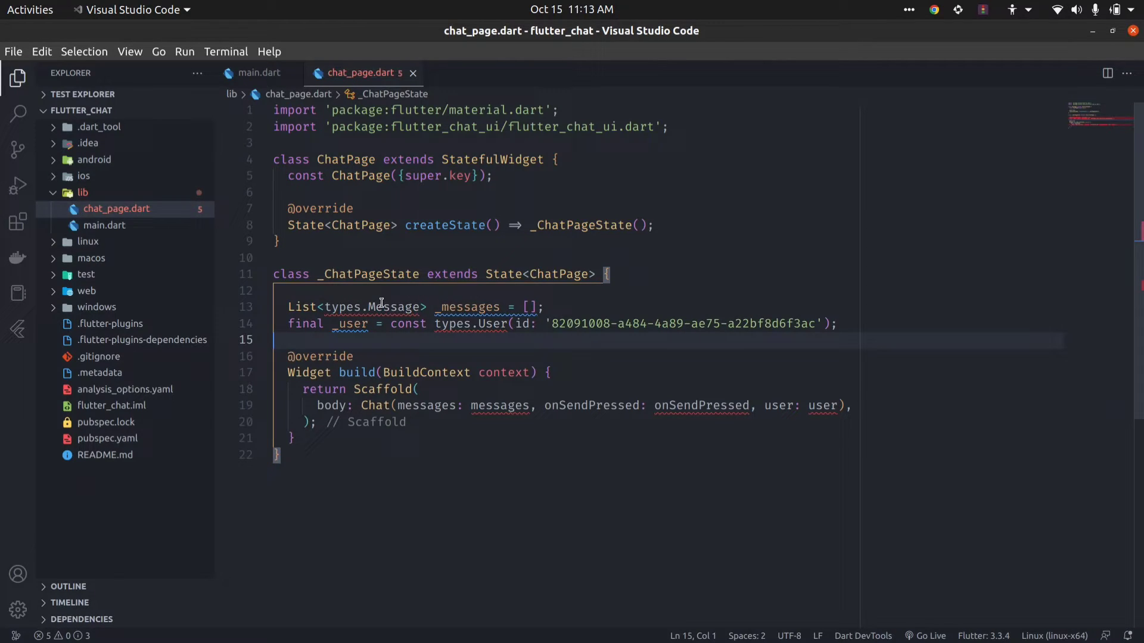
{"action": "left_click", "coordinate": [496, 449]}
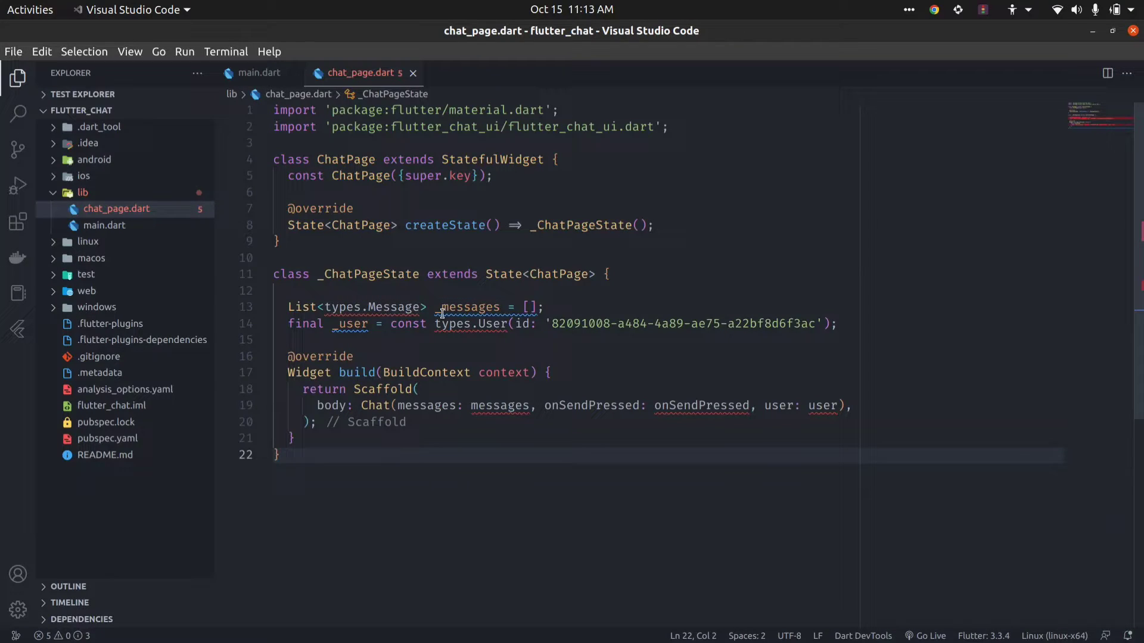
{"action": "mouse_move", "coordinate": [352, 324]}
{"action": "left_click", "coordinate": [431, 291]}
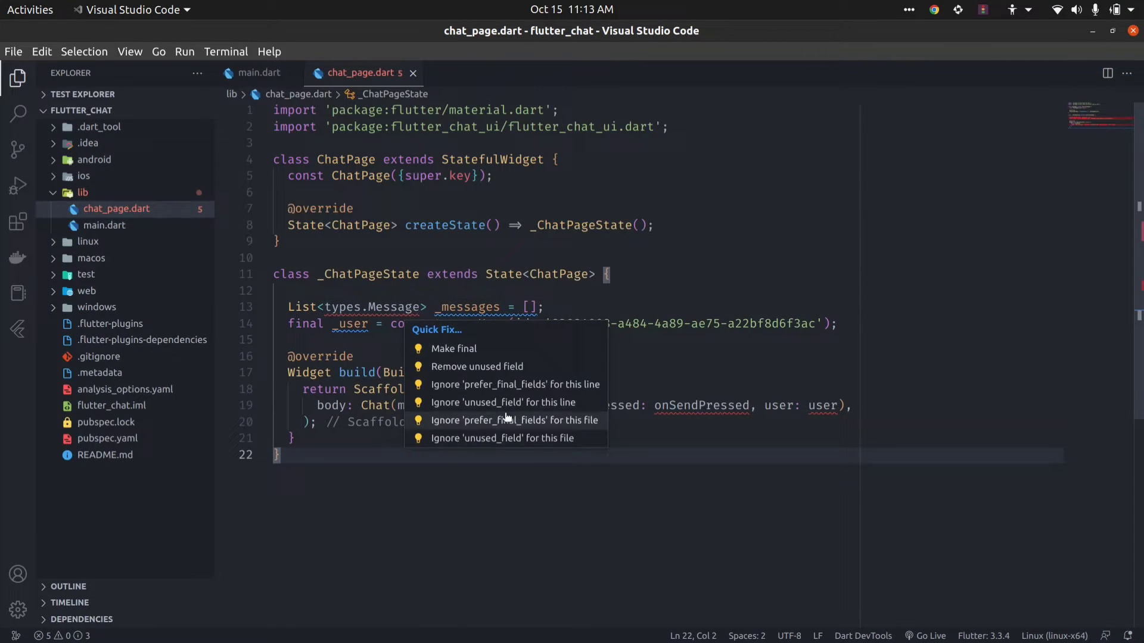
{"action": "key", "text": "Escape"}
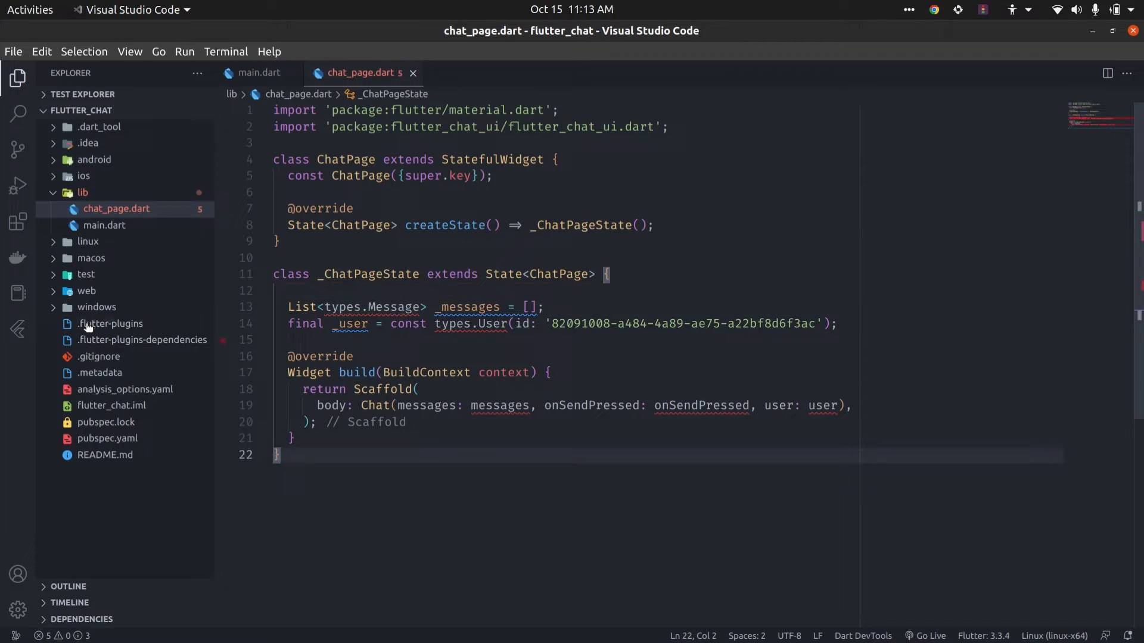
Step: Copy the flutter_chat_types import line from the example page
{"action": "left_click", "coordinate": [20, 204]}
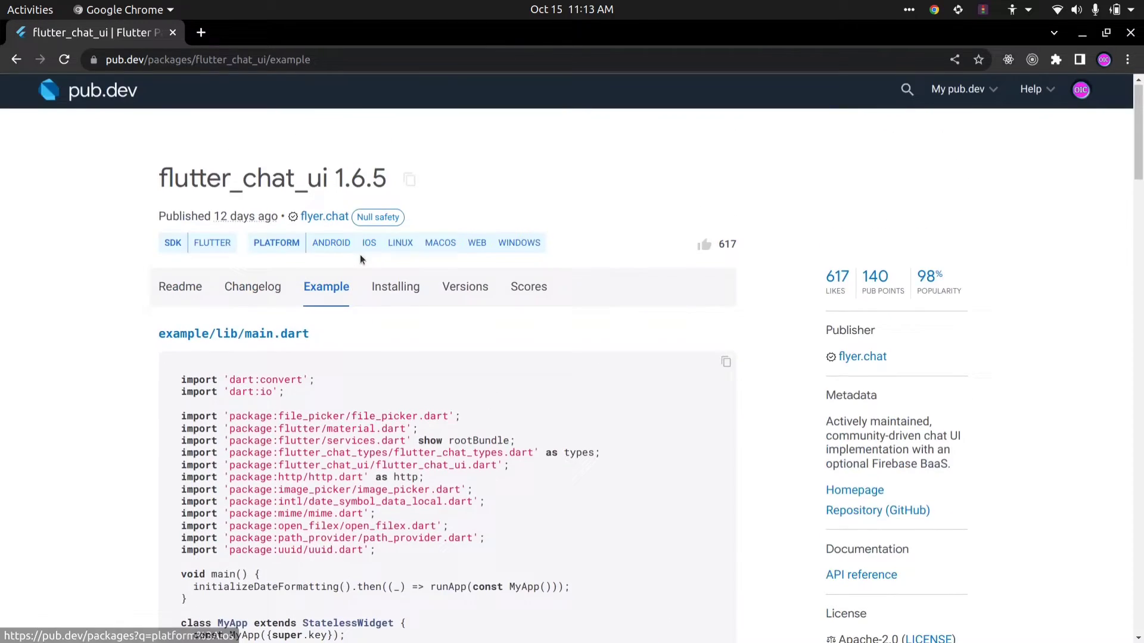
{"action": "scroll", "coordinate": [360, 255], "scroll_direction": "down", "scroll_amount": 3}
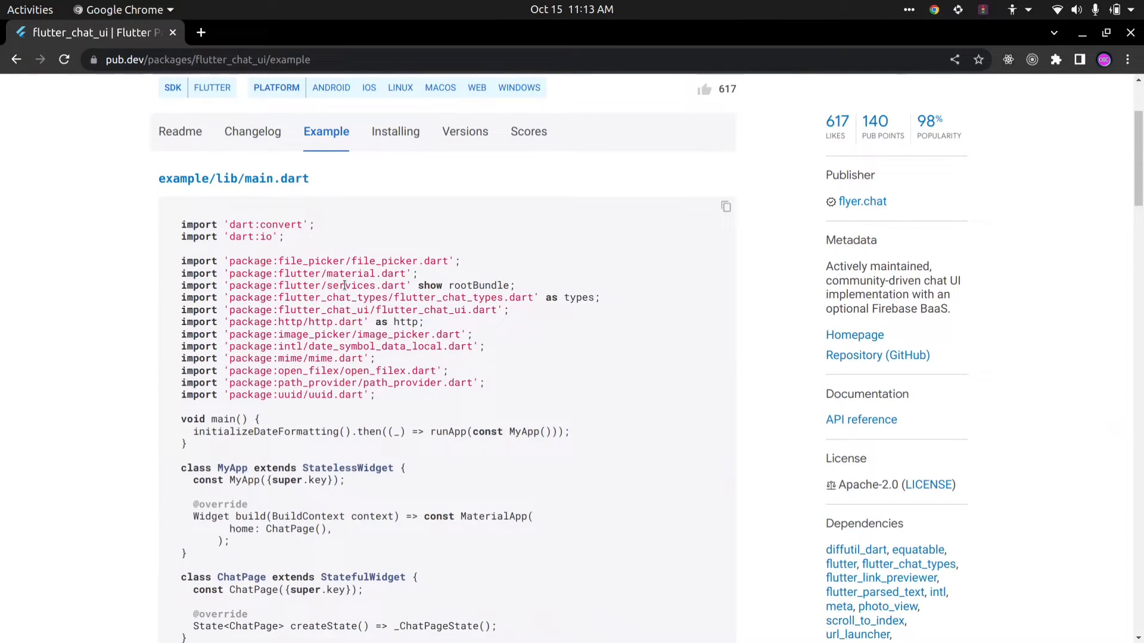
{"action": "triple_click", "coordinate": [450, 300]}
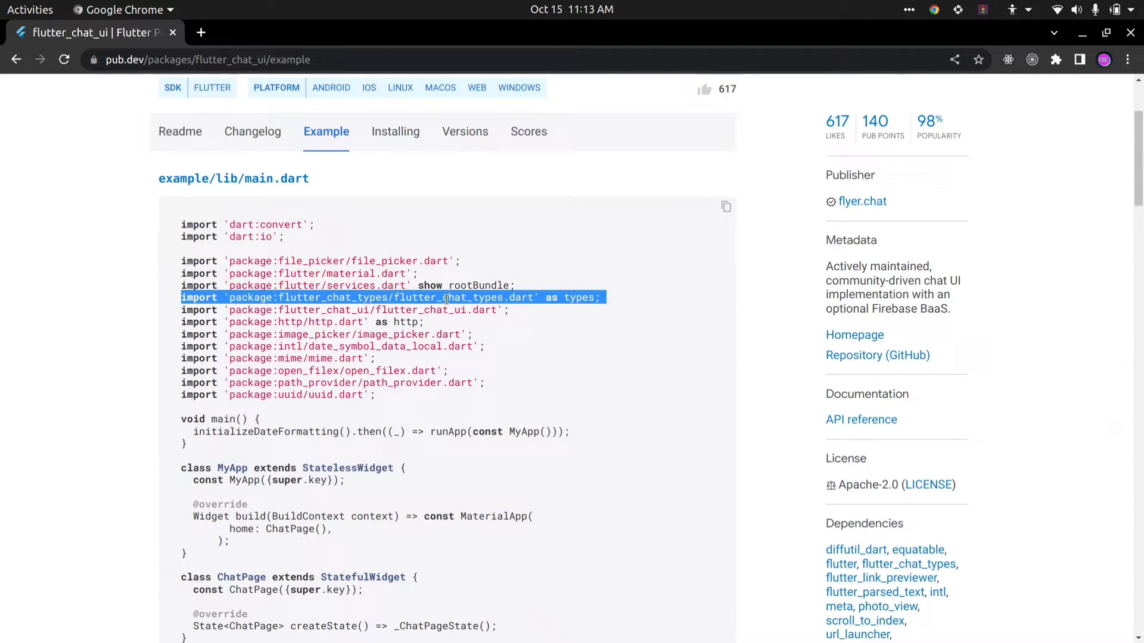
{"action": "right_click", "coordinate": [451, 301]}
{"action": "left_click", "coordinate": [474, 312]}
Step: Add the flutter_chat_types import below the existing imports and pass _messages to Chat
{"action": "left_click", "coordinate": [9, 285]}
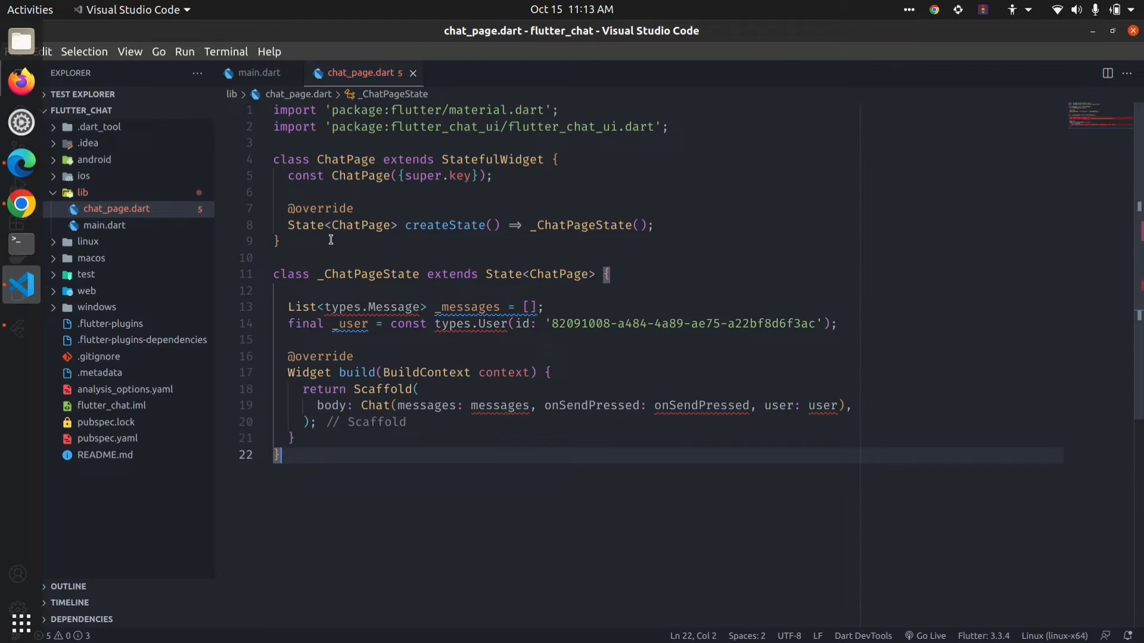
{"action": "left_click", "coordinate": [370, 140]}
{"action": "key", "text": "ctrl+v"}
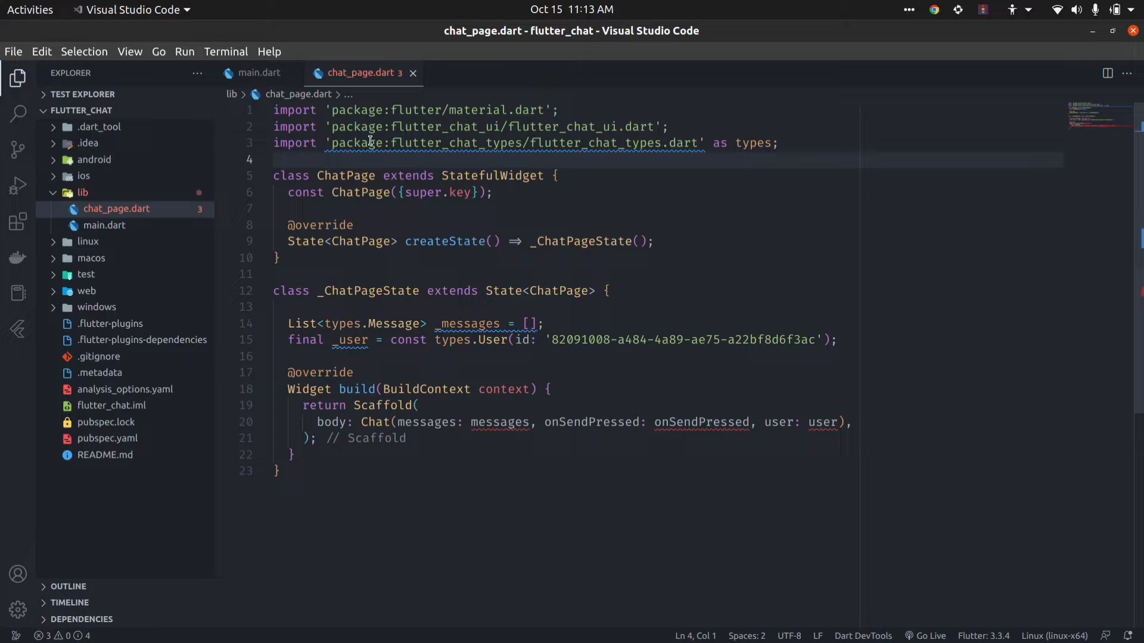
{"action": "scroll", "coordinate": [432, 347], "scroll_direction": "down", "scroll_amount": 1}
{"action": "scroll", "coordinate": [482, 337], "scroll_direction": "down", "scroll_amount": 1}
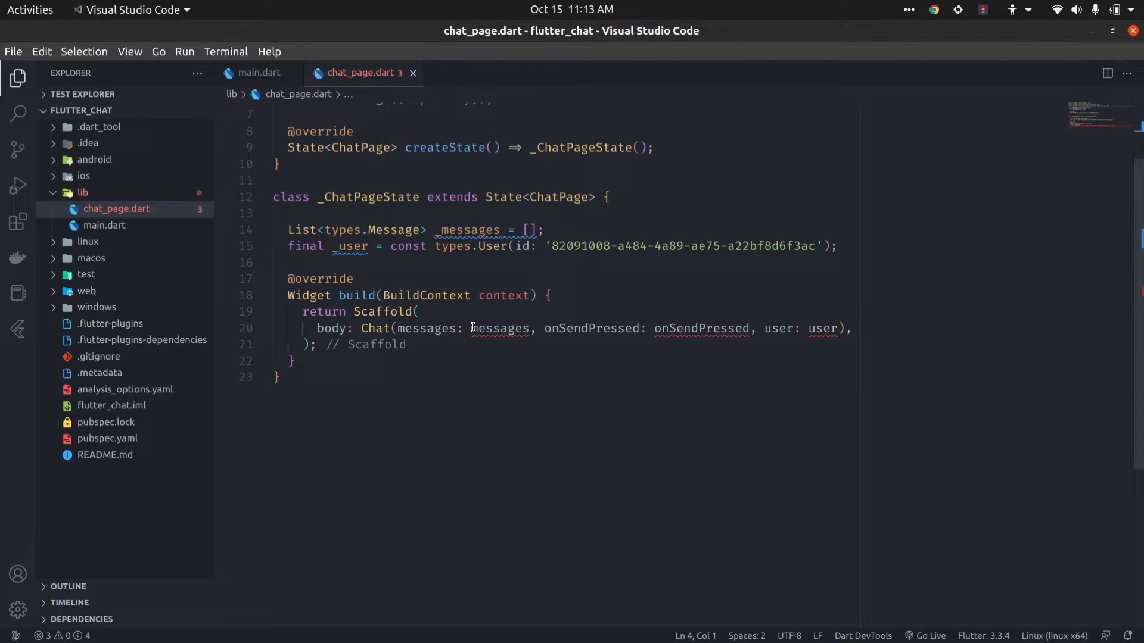
{"action": "left_click", "coordinate": [474, 328]}
{"action": "type", "text": "_"}
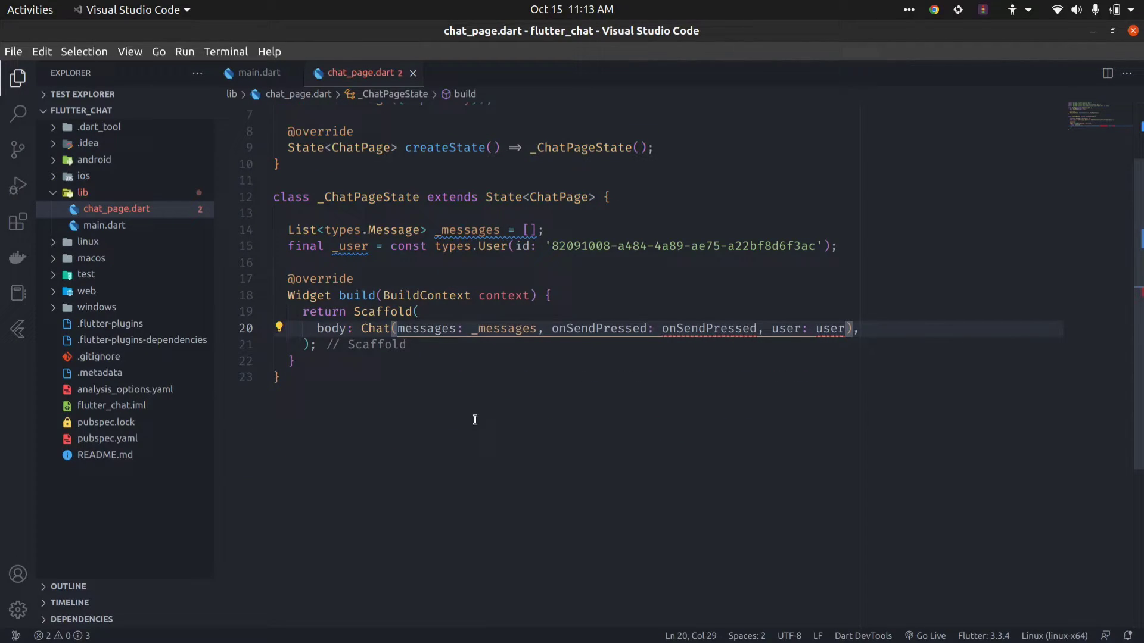
{"action": "left_click", "coordinate": [559, 399]}
Step: Pass _user to Chat and open blank lines after the build method
{"action": "left_click", "coordinate": [810, 328]}
{"action": "type", "text": "_"}
{"action": "left_click", "coordinate": [798, 395]}
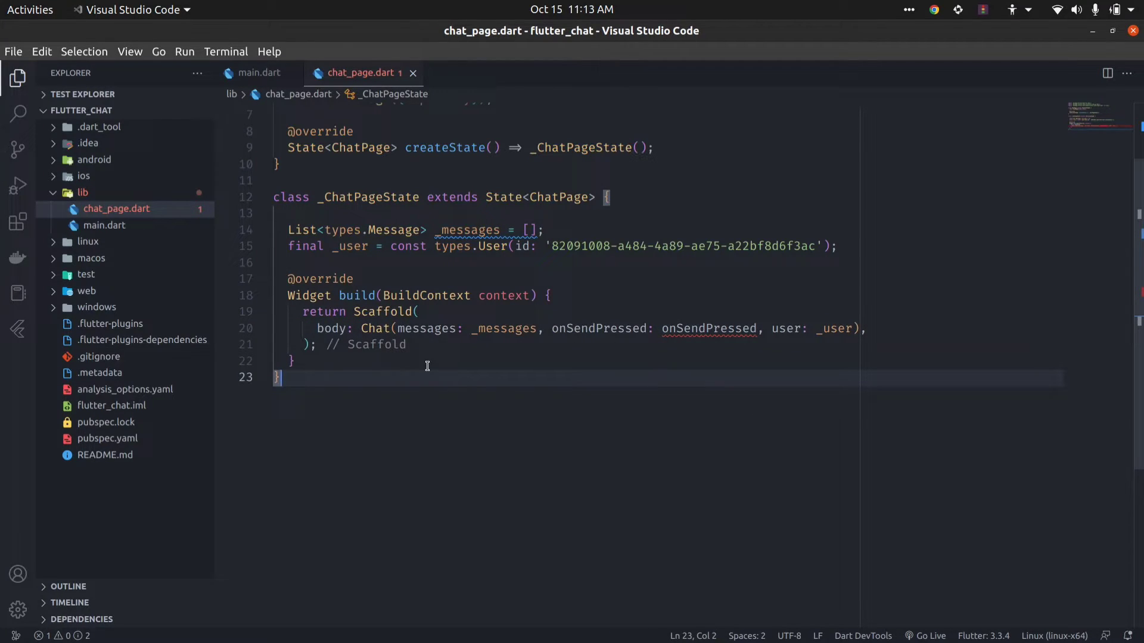
{"action": "left_click", "coordinate": [310, 363]}
{"action": "key", "text": "Return"}
{"action": "key", "text": "Return"}
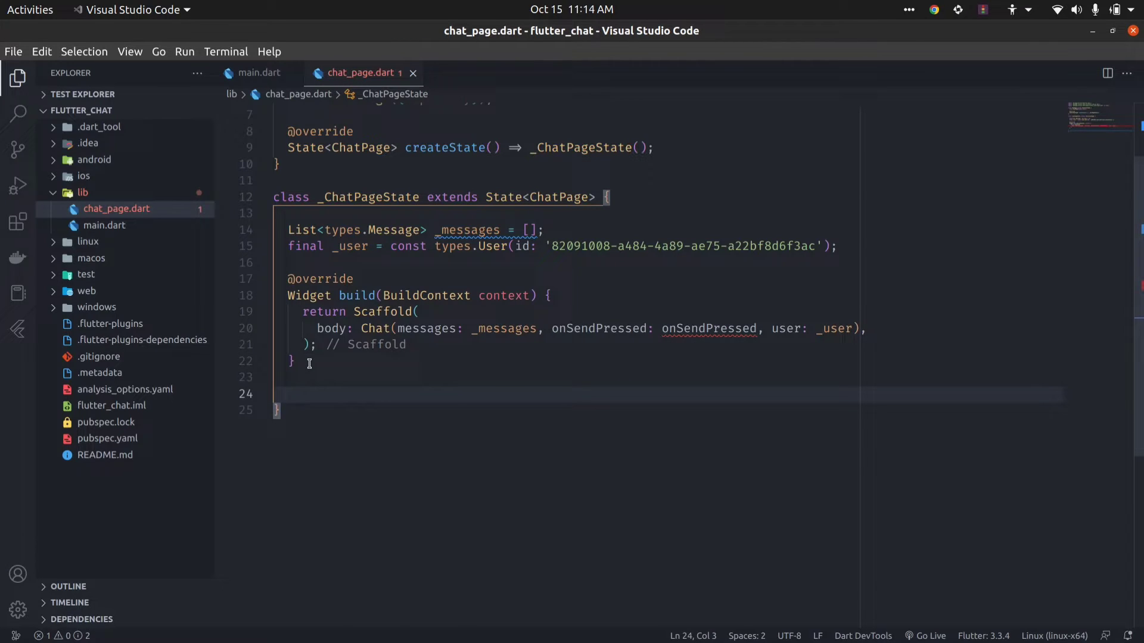
{"action": "key", "text": "Down"}
{"action": "scroll", "coordinate": [313, 367], "scroll_direction": "down", "scroll_amount": 2}
{"action": "scroll", "coordinate": [322, 373], "scroll_direction": "up", "scroll_amount": 3}
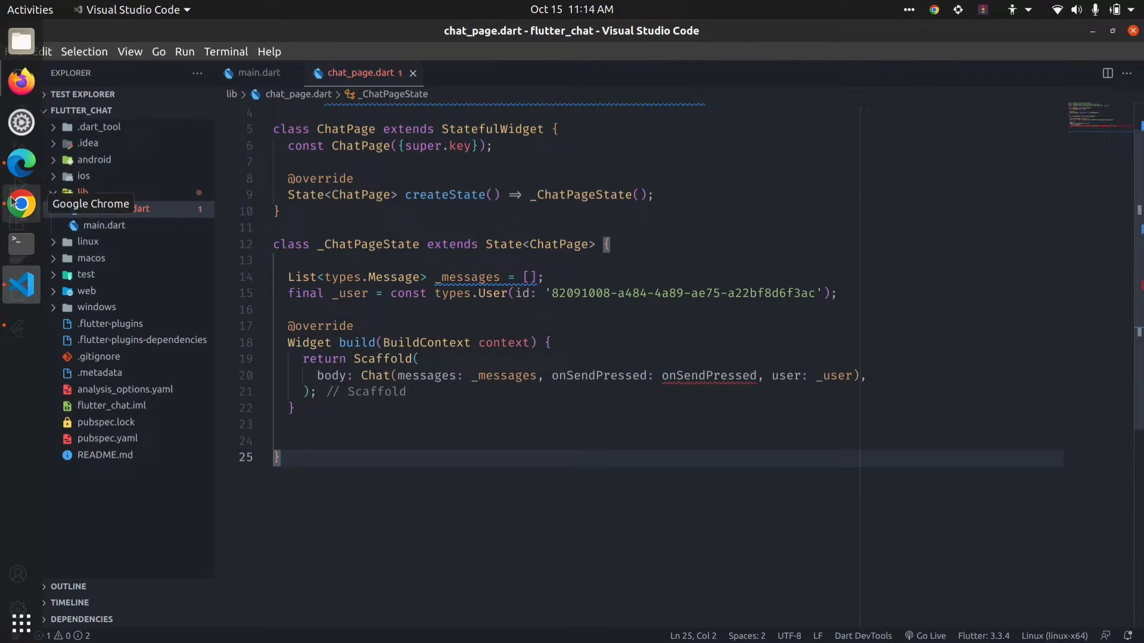
Step: Copy the example's whole _handleSendPressed method from the pub.dev page
{"action": "left_click", "coordinate": [12, 202]}
{"action": "scroll", "coordinate": [300, 356], "scroll_direction": "down", "scroll_amount": 1}
{"action": "scroll", "coordinate": [300, 356], "scroll_direction": "down", "scroll_amount": 5}
{"action": "scroll", "coordinate": [299, 355], "scroll_direction": "up", "scroll_amount": 1}
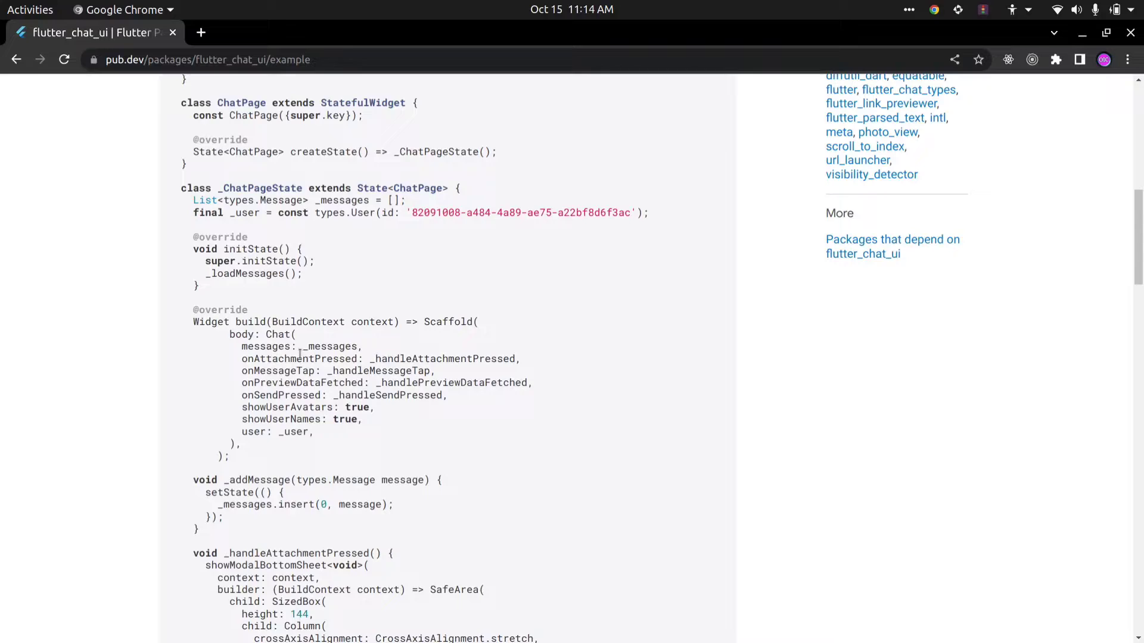
{"action": "scroll", "coordinate": [299, 356], "scroll_direction": "down", "scroll_amount": 3}
{"action": "scroll", "coordinate": [299, 356], "scroll_direction": "down", "scroll_amount": 5}
{"action": "scroll", "coordinate": [295, 357], "scroll_direction": "down", "scroll_amount": 6}
{"action": "scroll", "coordinate": [277, 371], "scroll_direction": "down", "scroll_amount": 5}
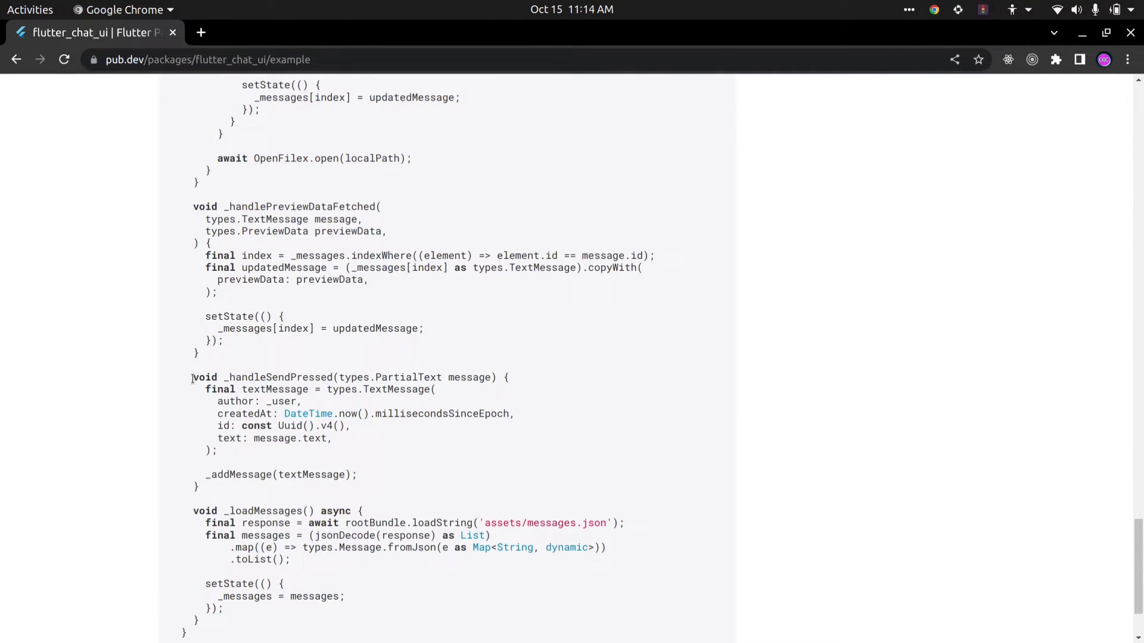
{"action": "left_click_drag", "start_coordinate": [192, 377], "coordinate": [199, 488]}
{"action": "right_click", "coordinate": [222, 385]}
{"action": "left_click", "coordinate": [276, 402]}
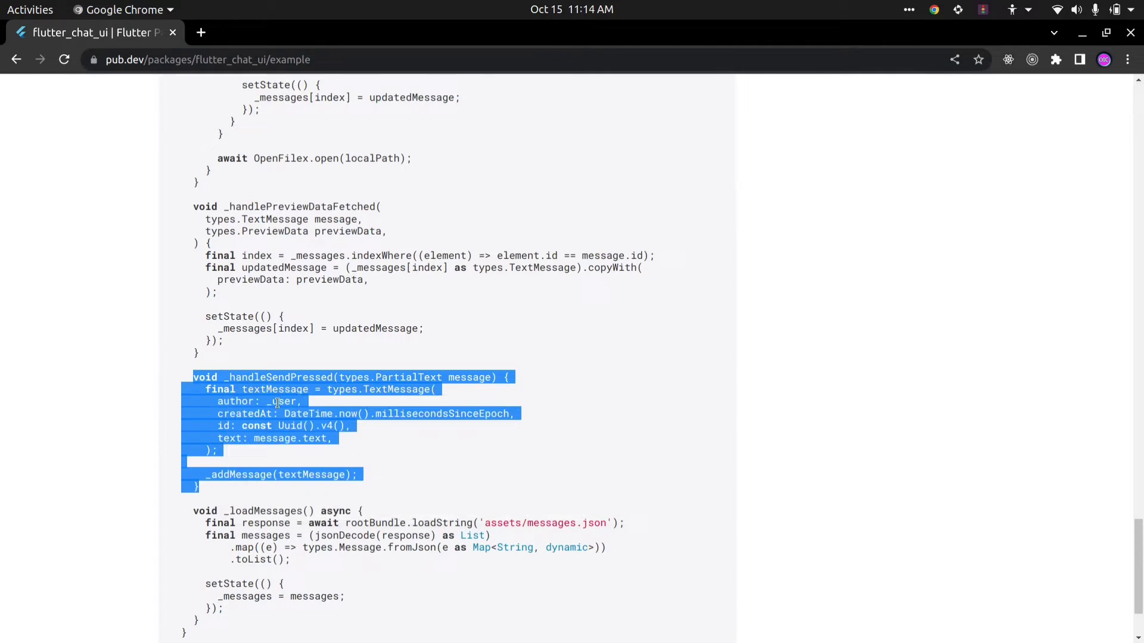
{"action": "left_click", "coordinate": [21, 285]}
Step: Paste the copied _handleSendPressed method onto empty line 24 of chat_page.dart
{"action": "left_click", "coordinate": [296, 436]}
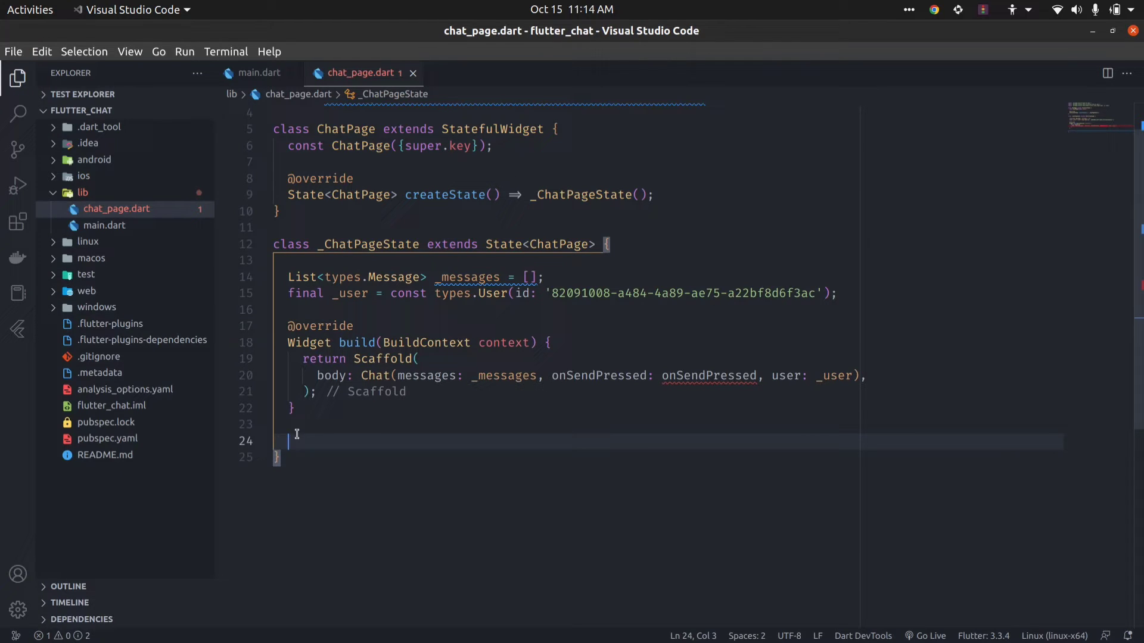
{"action": "key", "text": "ctrl+v"}
{"action": "scroll", "coordinate": [297, 436], "scroll_direction": "down", "scroll_amount": 2}
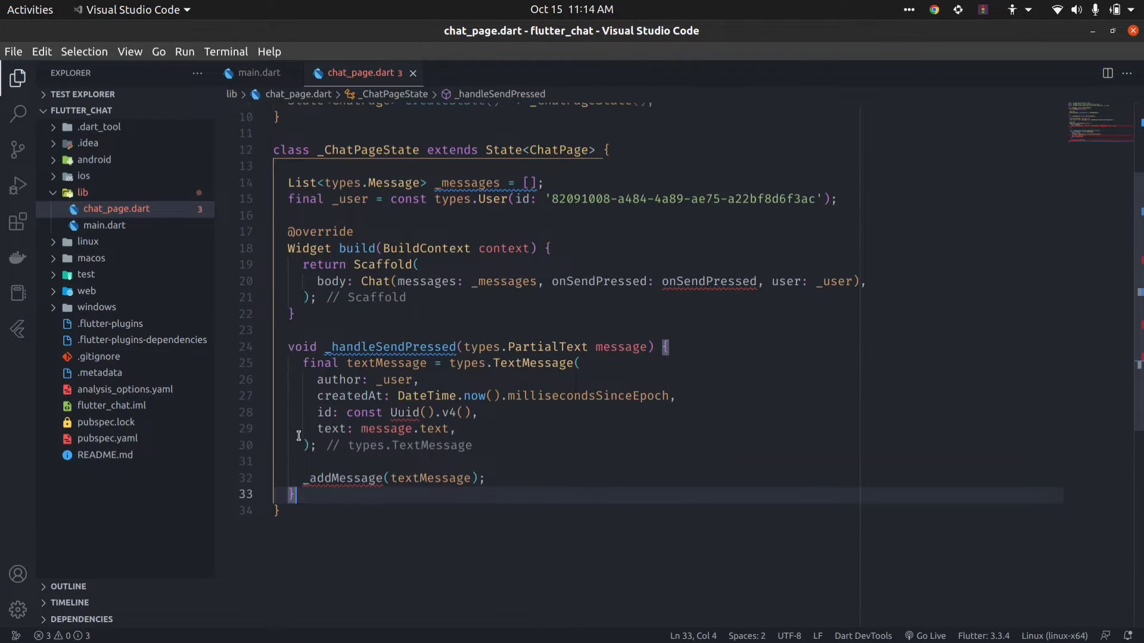
{"action": "left_click", "coordinate": [419, 529]}
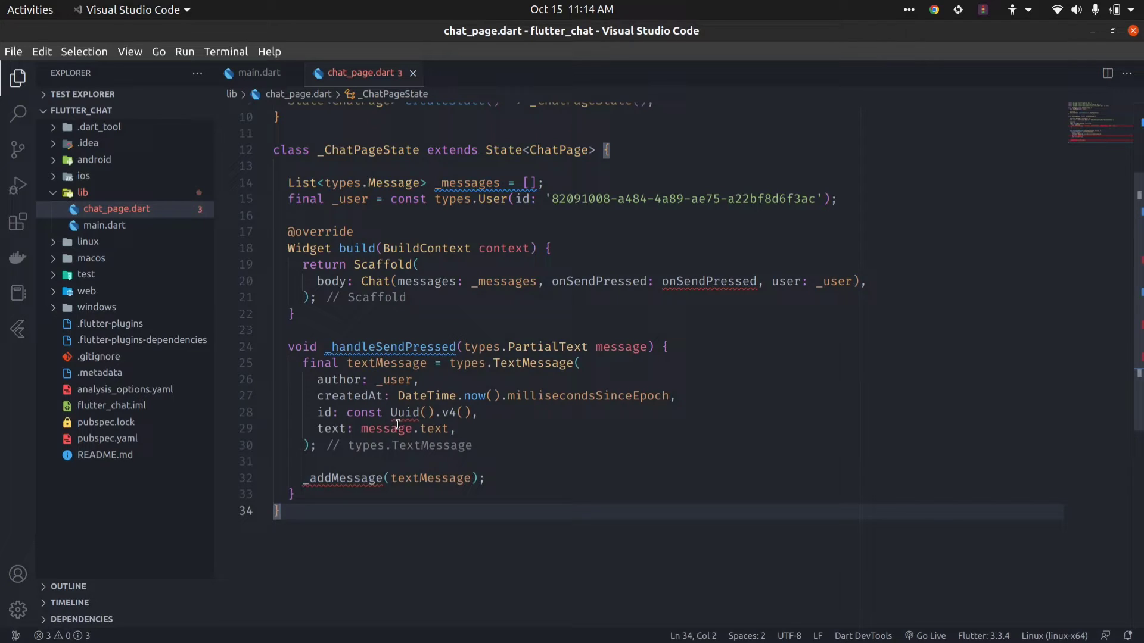
{"action": "scroll", "coordinate": [398, 426], "scroll_direction": "up", "scroll_amount": 3}
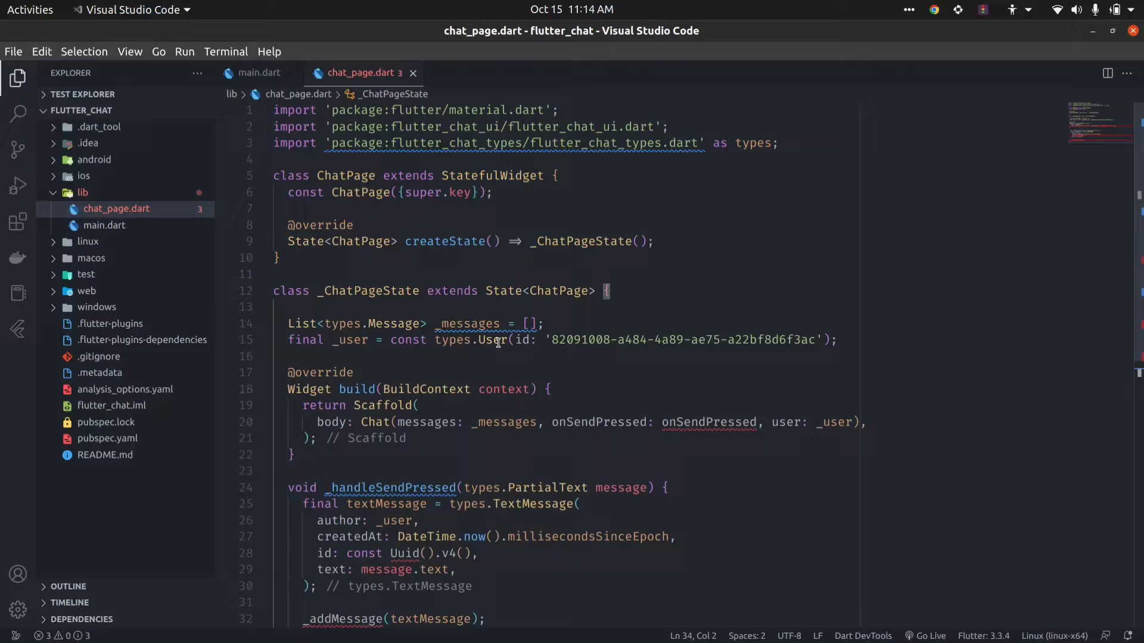
{"action": "scroll", "coordinate": [498, 340], "scroll_direction": "down", "scroll_amount": 5}
{"action": "scroll", "coordinate": [632, 195], "scroll_direction": "up", "scroll_amount": 3}
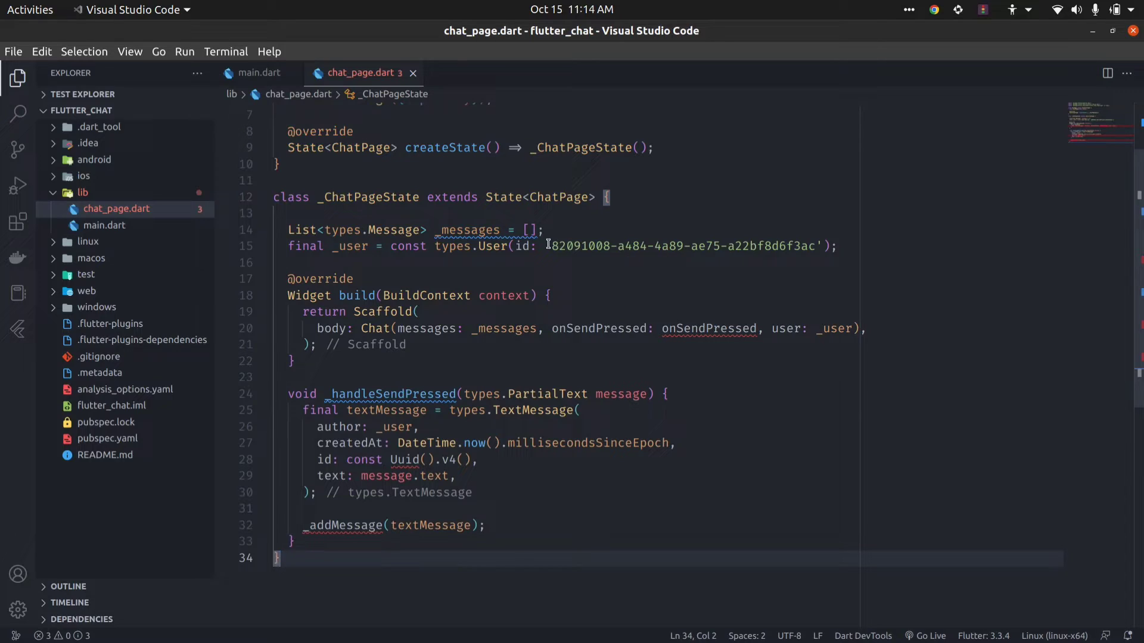
Step: Replace the const Uuid().v4() message id on line 28 with the string "id"
{"action": "left_click_drag", "start_coordinate": [548, 246], "coordinate": [816, 246]}
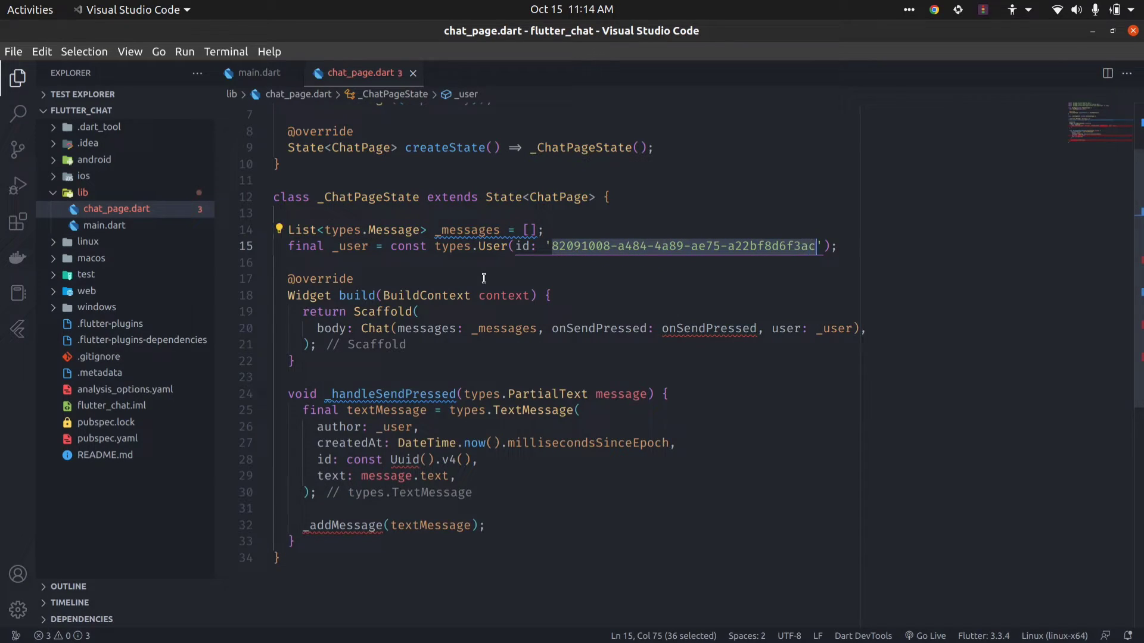
{"action": "scroll", "coordinate": [483, 278], "scroll_direction": "down", "scroll_amount": 3}
{"action": "left_click_drag", "start_coordinate": [390, 318], "coordinate": [474, 321]}
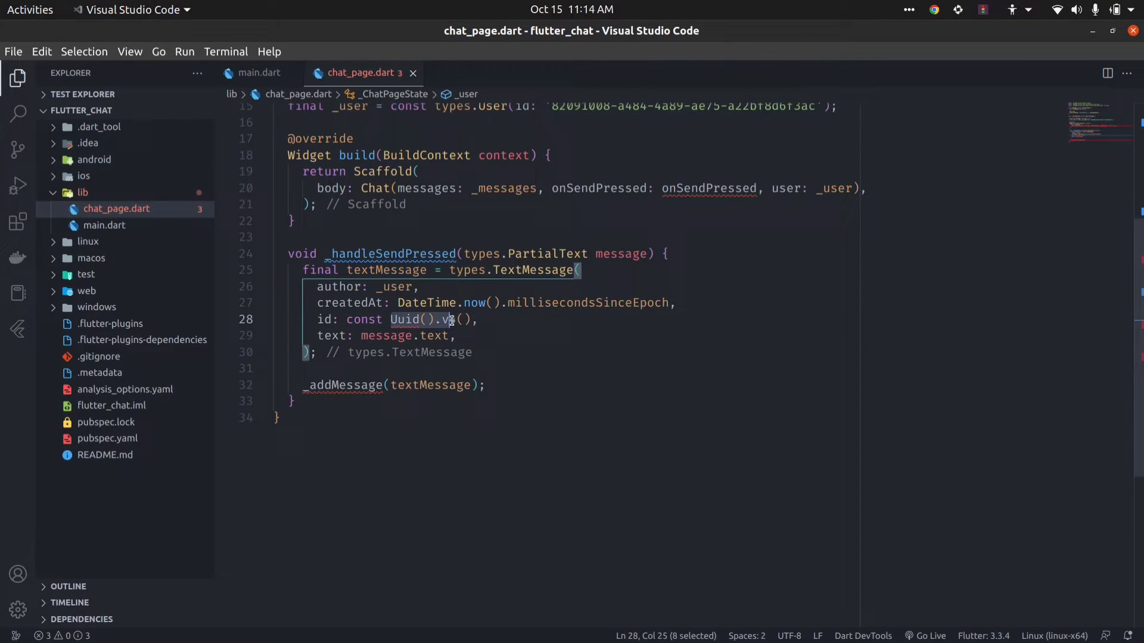
{"action": "key", "text": "BackSpace"}
{"action": "key", "text": "BackSpace"}
{"action": "key", "text": "BackSpace"}
{"action": "key", "text": "BackSpace"}
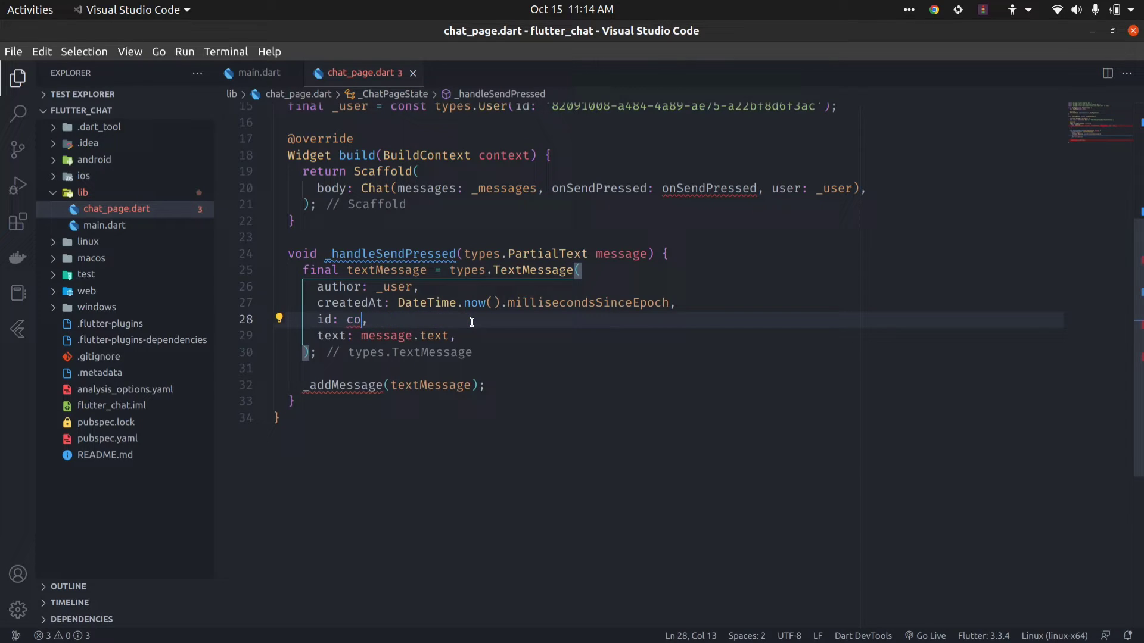
{"action": "key", "text": "BackSpace"}
{"action": "key", "text": "BackSpace"}
{"action": "key", "text": "BackSpace"}
{"action": "type", "text": "id"}
{"action": "key", "text": "ctrl+End"}
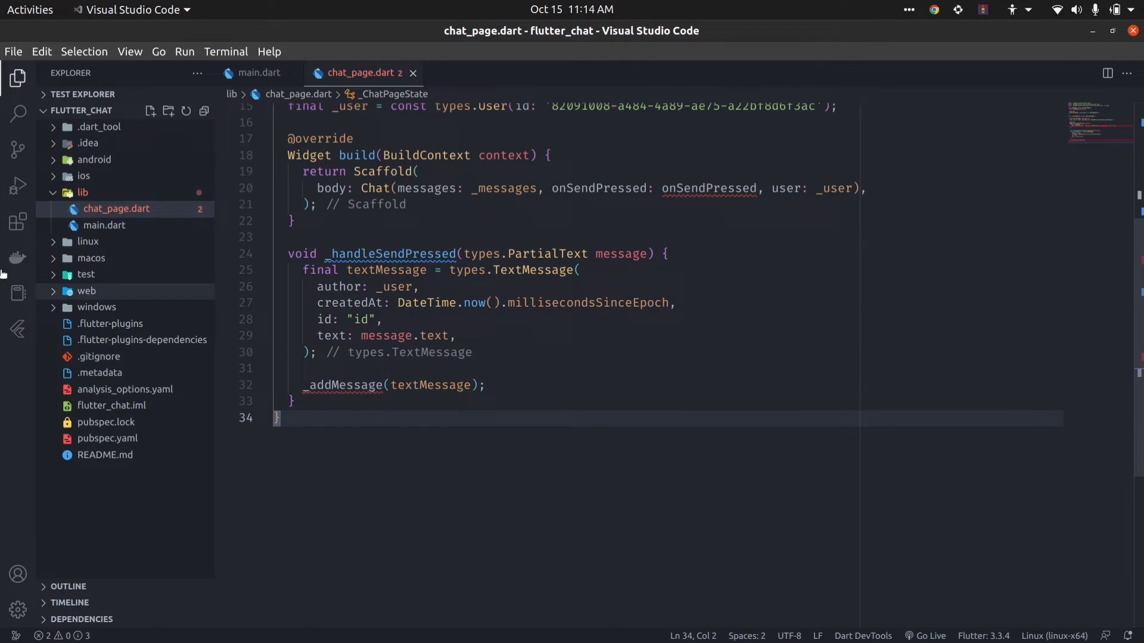
Step: Select and copy the _addMessage method from the flutter_chat_ui example page in Chrome
{"action": "left_click", "coordinate": [7, 206]}
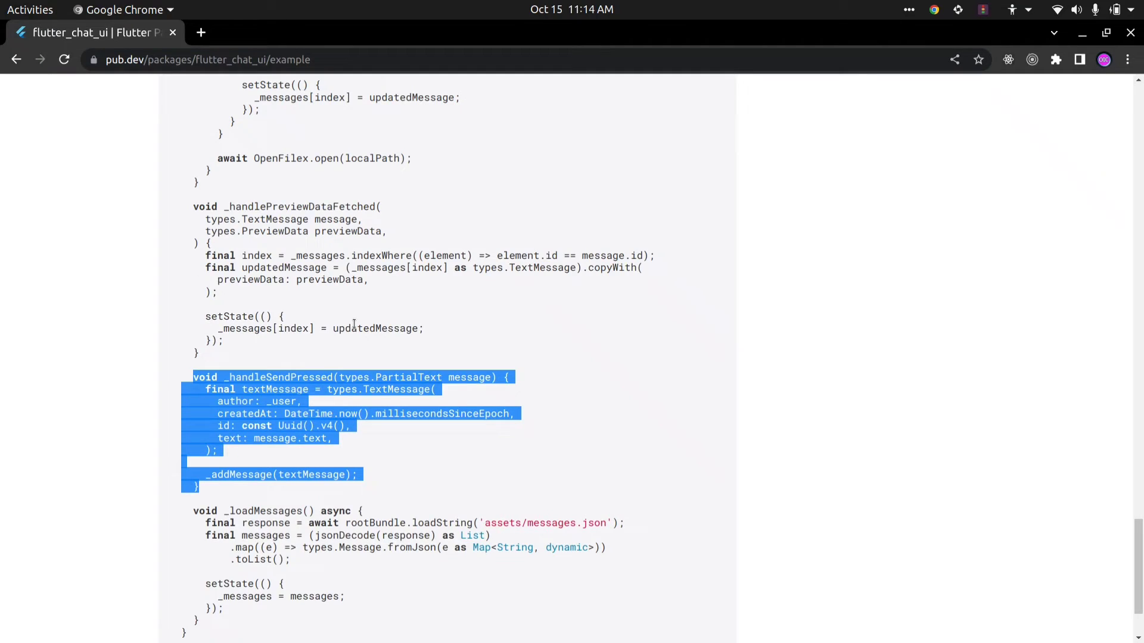
{"action": "scroll", "coordinate": [355, 324], "scroll_direction": "down", "scroll_amount": 1}
{"action": "scroll", "coordinate": [355, 323], "scroll_direction": "up", "scroll_amount": 4}
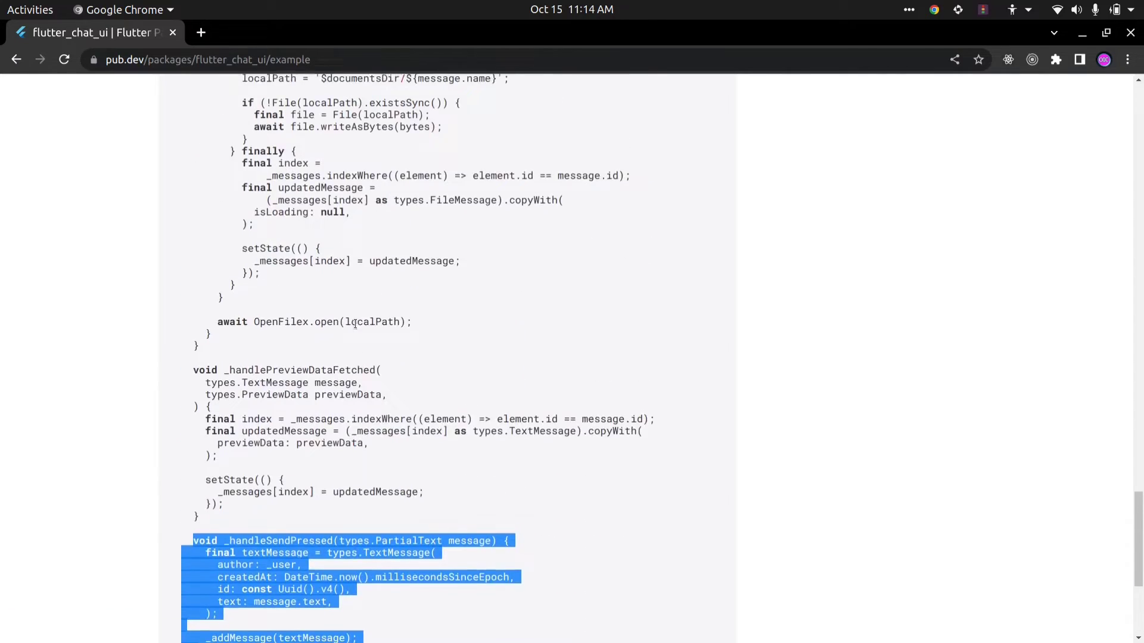
{"action": "scroll", "coordinate": [355, 324], "scroll_direction": "up", "scroll_amount": 10}
{"action": "scroll", "coordinate": [354, 324], "scroll_direction": "up", "scroll_amount": 6}
{"action": "scroll", "coordinate": [355, 323], "scroll_direction": "up", "scroll_amount": 5}
{"action": "scroll", "coordinate": [356, 323], "scroll_direction": "up", "scroll_amount": 6}
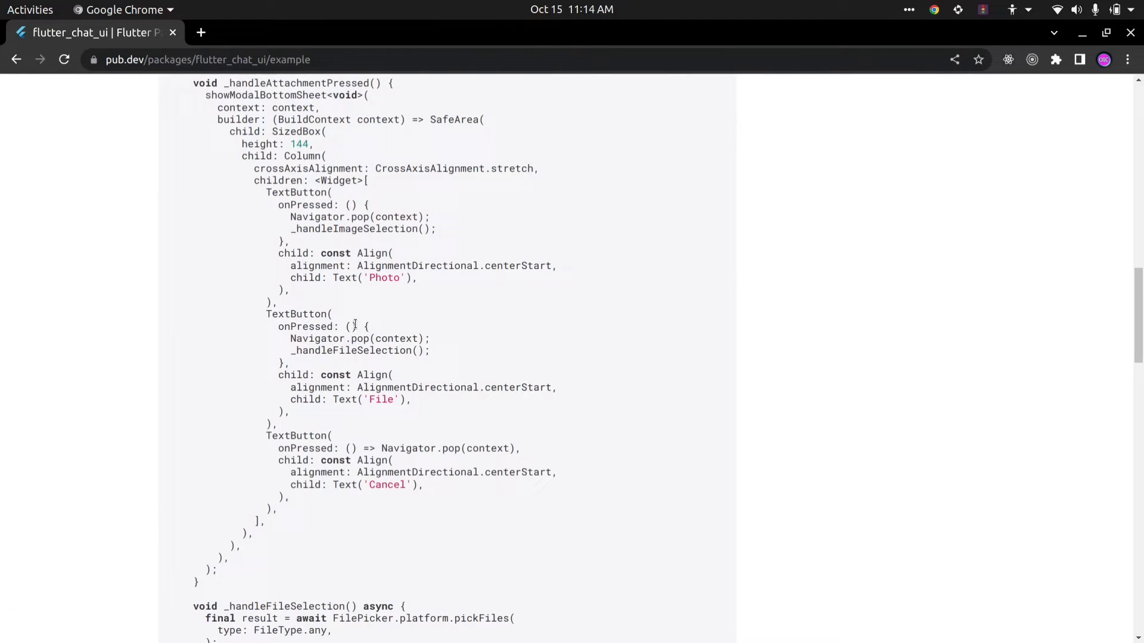
{"action": "scroll", "coordinate": [355, 324], "scroll_direction": "up", "scroll_amount": 3}
{"action": "scroll", "coordinate": [354, 323], "scroll_direction": "down", "scroll_amount": 3}
{"action": "scroll", "coordinate": [355, 324], "scroll_direction": "up", "scroll_amount": 5}
{"action": "scroll", "coordinate": [356, 324], "scroll_direction": "up", "scroll_amount": 3}
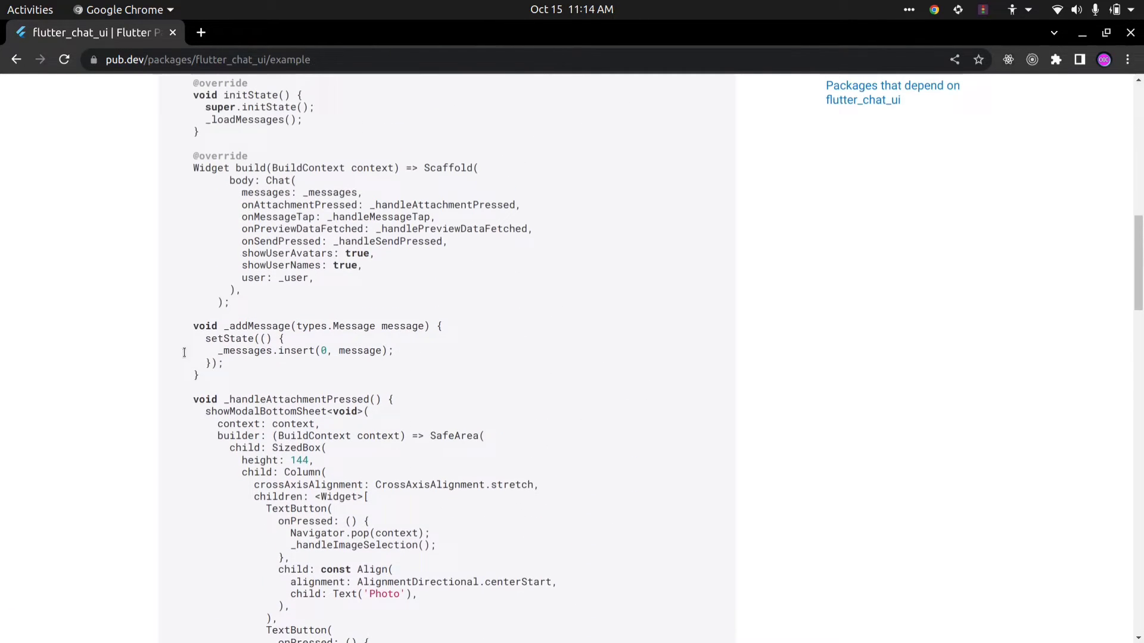
{"action": "left_click_drag", "start_coordinate": [193, 327], "coordinate": [206, 363]}
{"action": "right_click", "coordinate": [220, 372]}
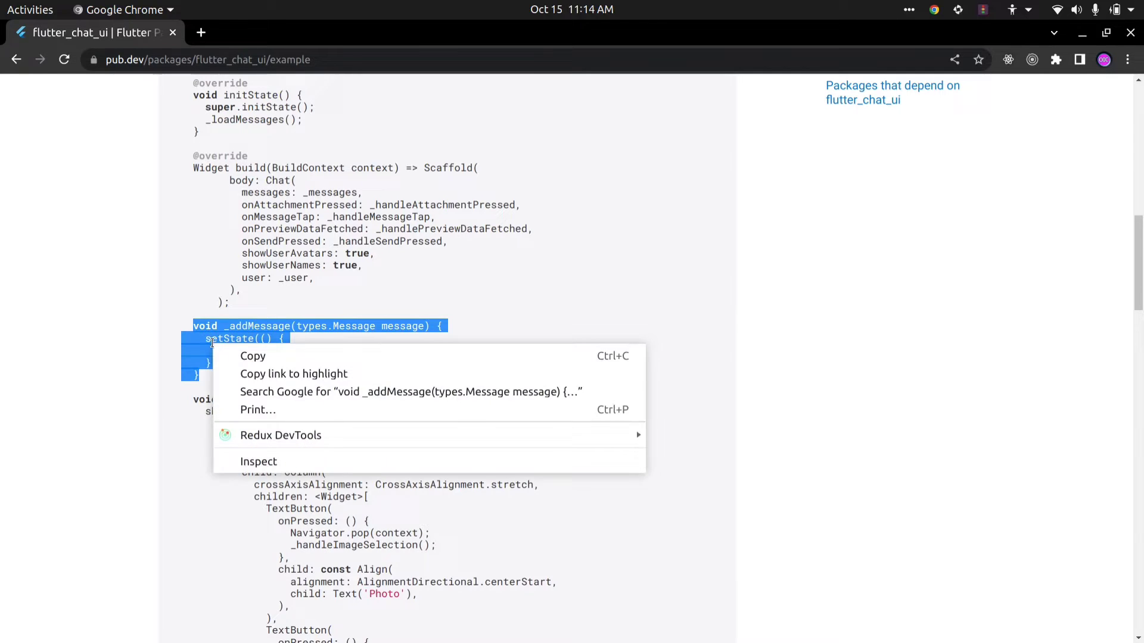
{"action": "left_click", "coordinate": [245, 355]}
Step: Paste the _addMessage method below _handleSendPressed in chat_page.dart
{"action": "left_click", "coordinate": [22, 284]}
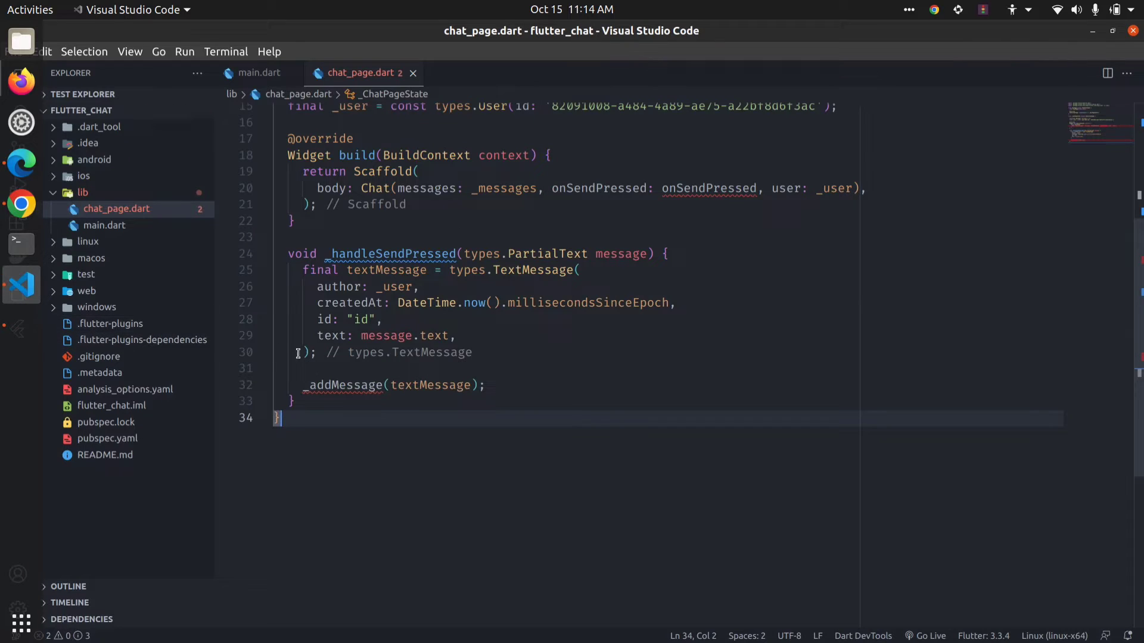
{"action": "left_click", "coordinate": [307, 399]}
{"action": "key", "text": "Return"}
{"action": "key", "text": "Return"}
{"action": "key", "text": "ctrl+v"}
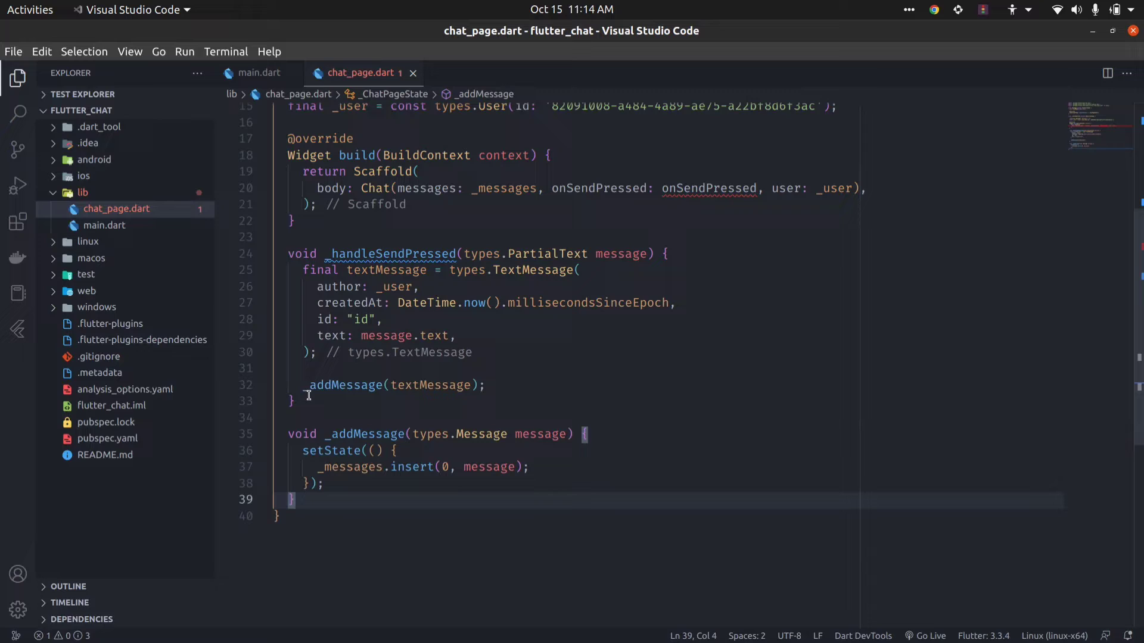
{"action": "scroll", "coordinate": [512, 339], "scroll_direction": "up", "scroll_amount": 2}
Step: Set Chat's onSendPressed callback on line 20 to _handleSendPressed
{"action": "left_click", "coordinate": [600, 284]}
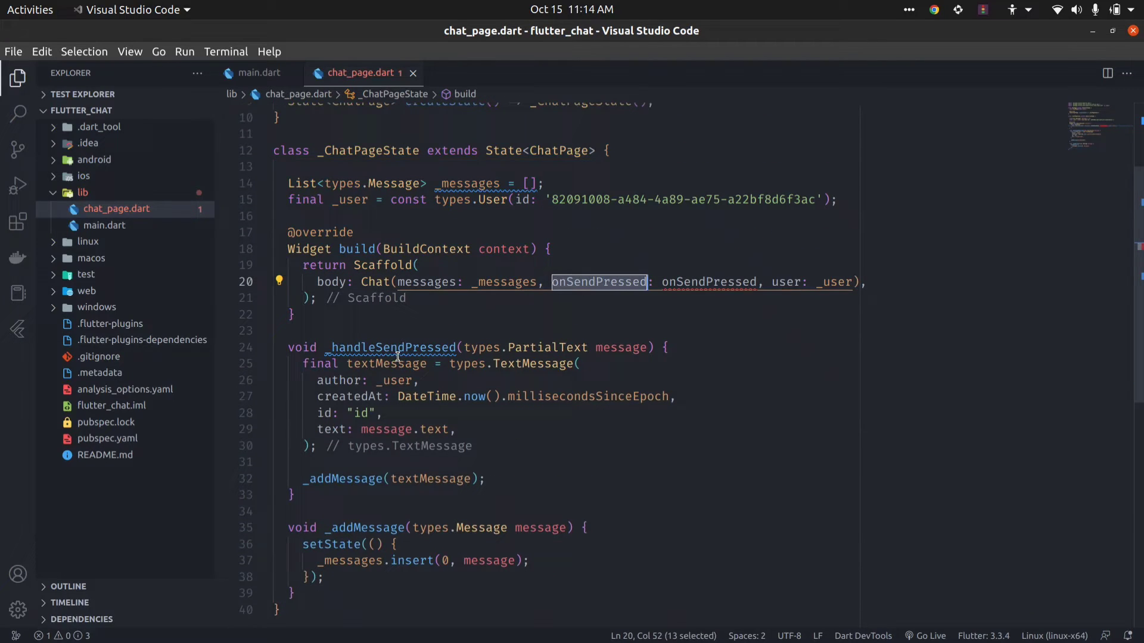
{"action": "left_click", "coordinate": [395, 351]}
{"action": "left_click", "coordinate": [712, 282]}
{"action": "double_click", "coordinate": [712, 281]}
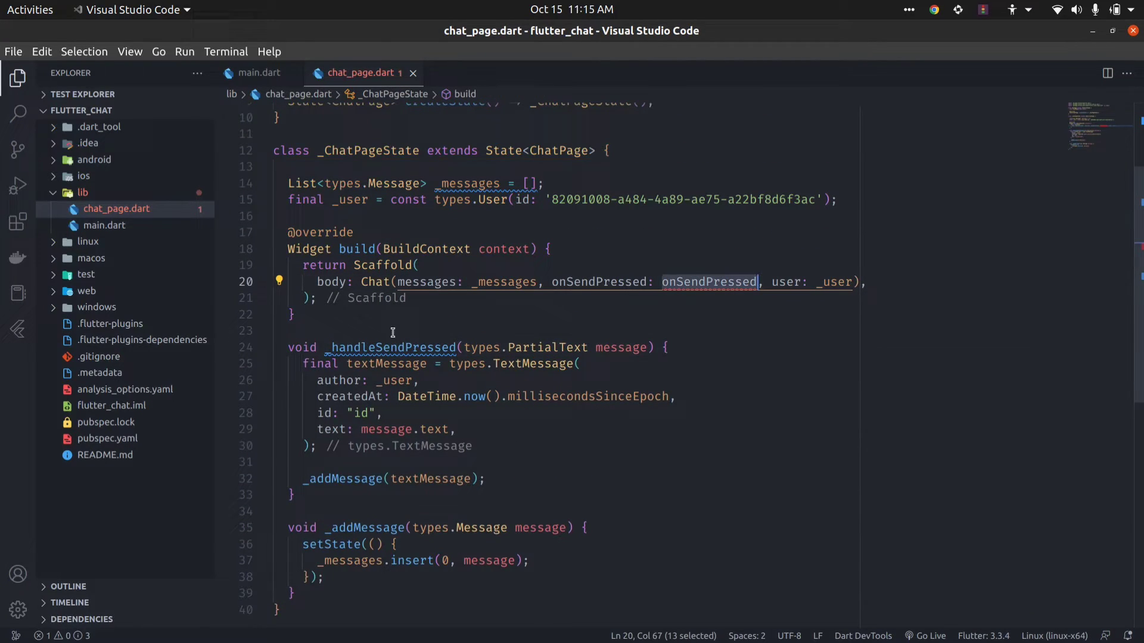
{"action": "left_click_drag", "start_coordinate": [324, 348], "coordinate": [450, 339]}
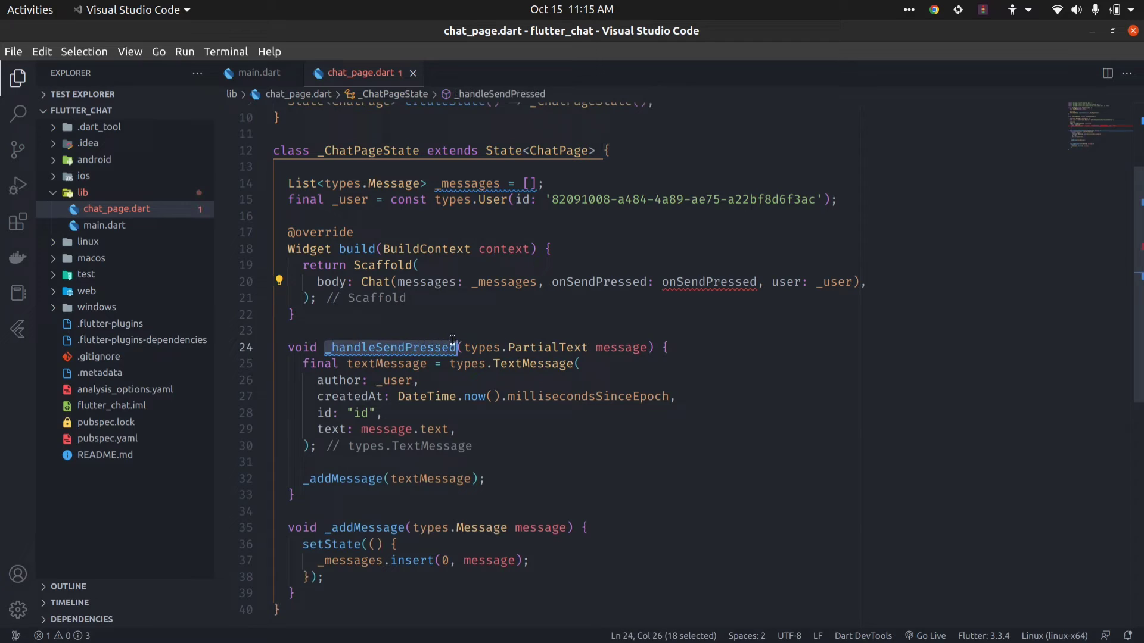
{"action": "double_click", "coordinate": [708, 285]}
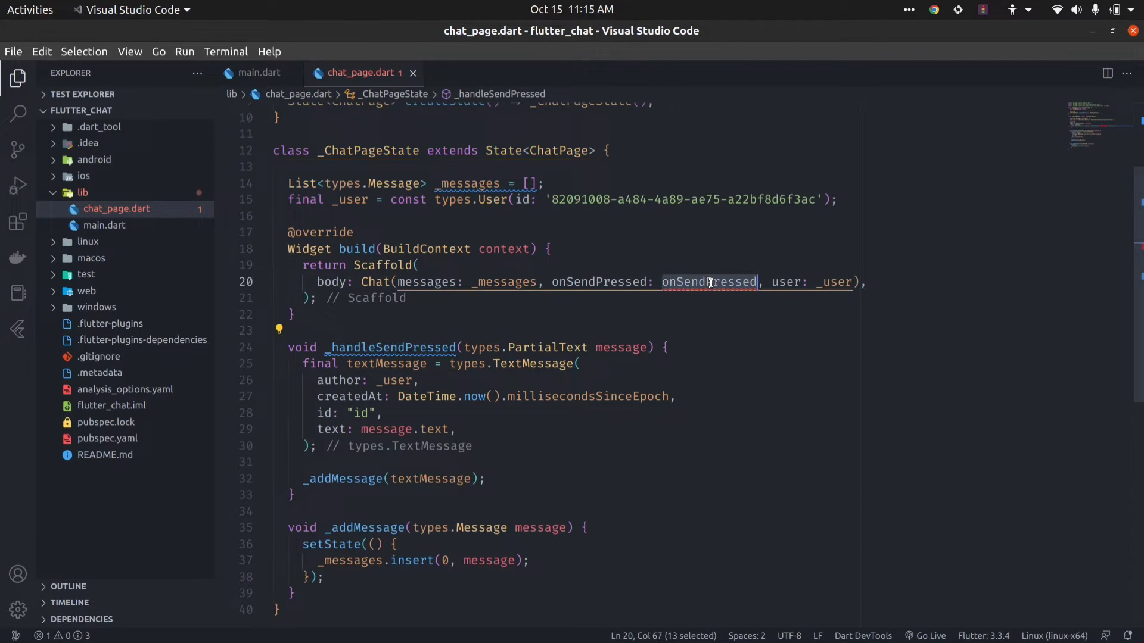
{"action": "key", "text": "ctrl+v"}
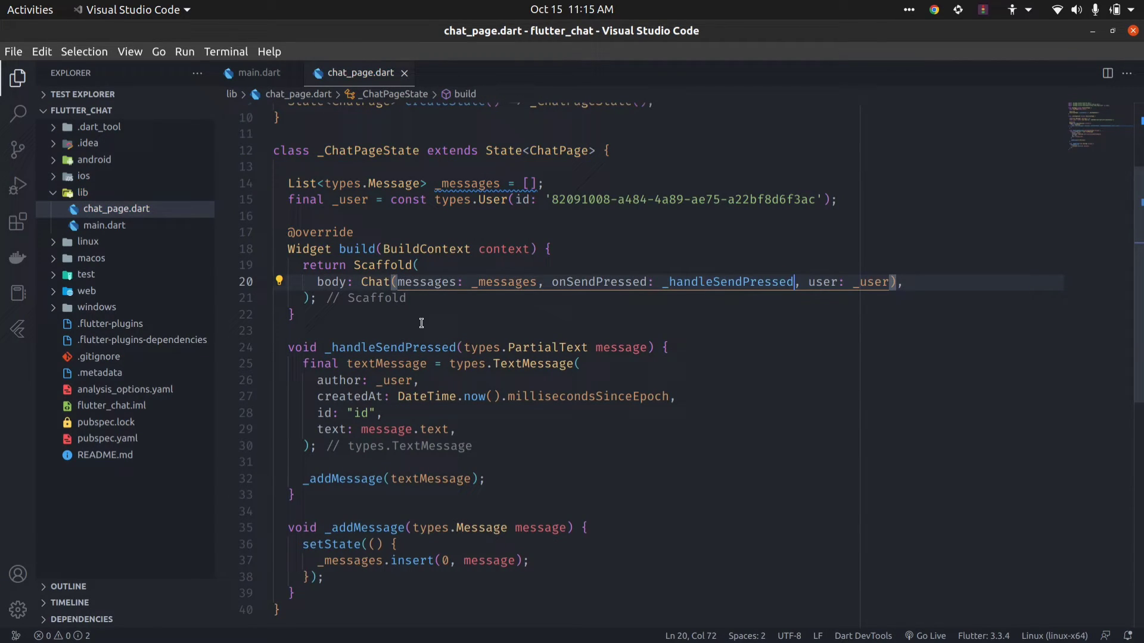
Step: Add a trailing comma after _handleSendPressed and save to reformat chat_page.dart
{"action": "key", "text": "ctrl+s"}
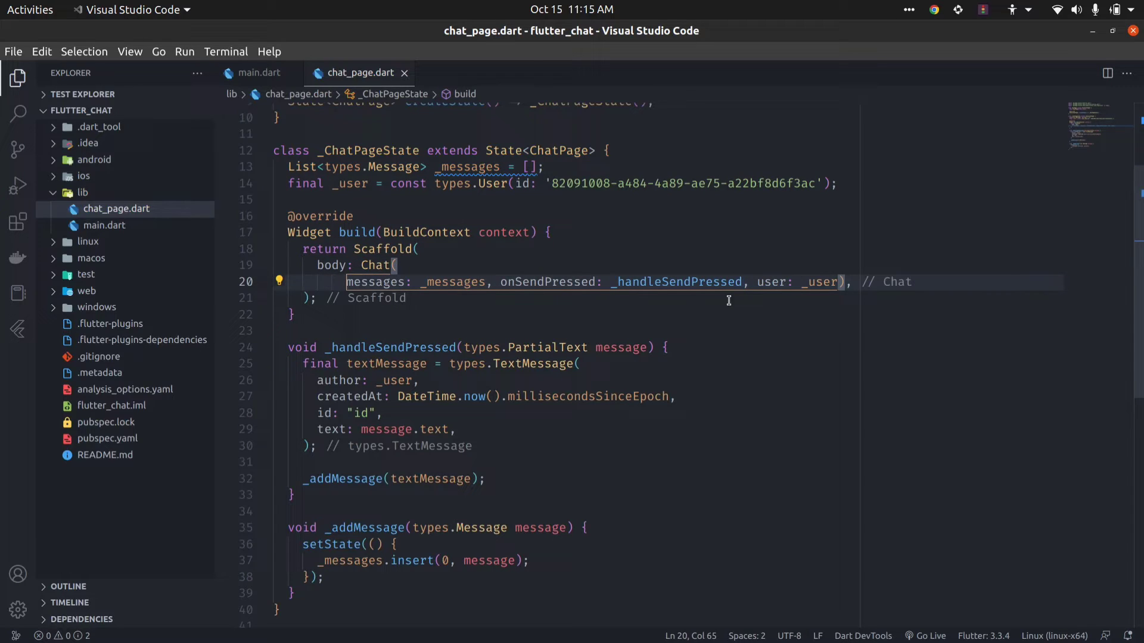
{"action": "key", "text": "Right"}
{"action": "key", "text": "Right"}
{"action": "type", "text": ","}
{"action": "key", "text": "ctrl+s"}
{"action": "scroll", "coordinate": [455, 328], "scroll_direction": "down", "scroll_amount": 7}
{"action": "left_click", "coordinate": [379, 327]}
{"action": "scroll", "coordinate": [501, 238], "scroll_direction": "up", "scroll_amount": 4}
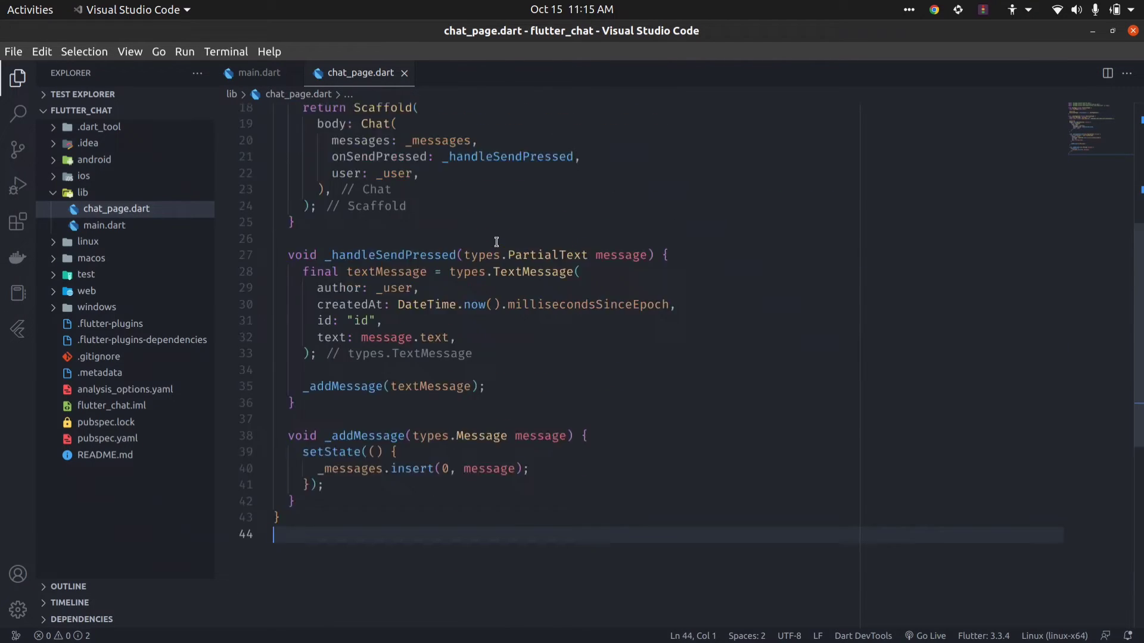
{"action": "scroll", "coordinate": [496, 241], "scroll_direction": "up", "scroll_amount": 6}
{"action": "scroll", "coordinate": [572, 295], "scroll_direction": "down", "scroll_amount": 6}
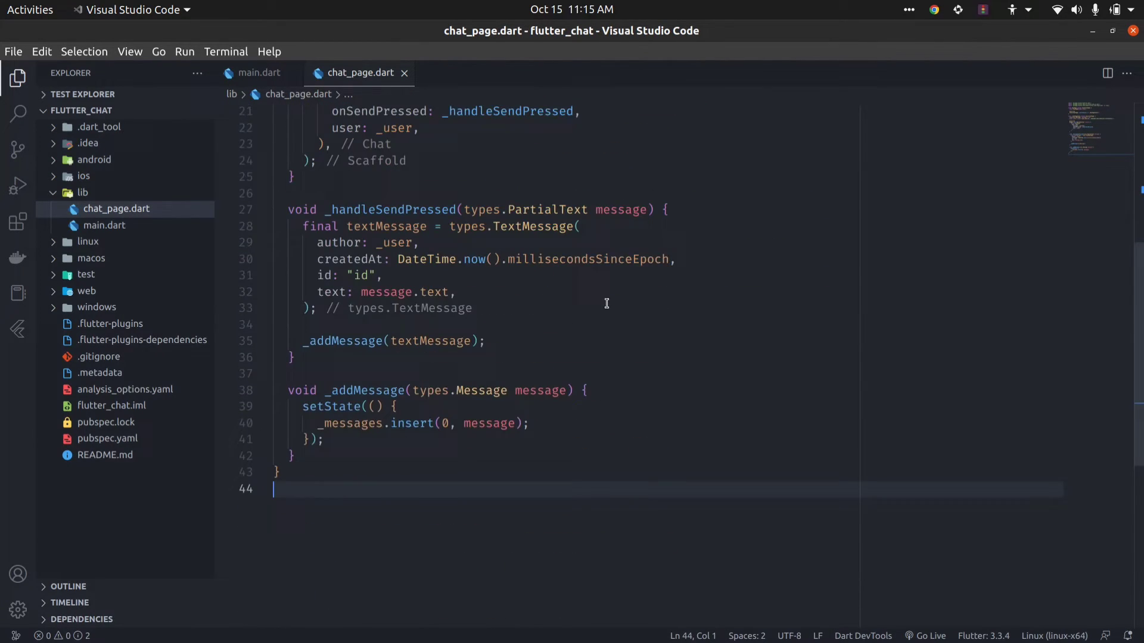
{"action": "scroll", "coordinate": [582, 319], "scroll_direction": "up", "scroll_amount": 6}
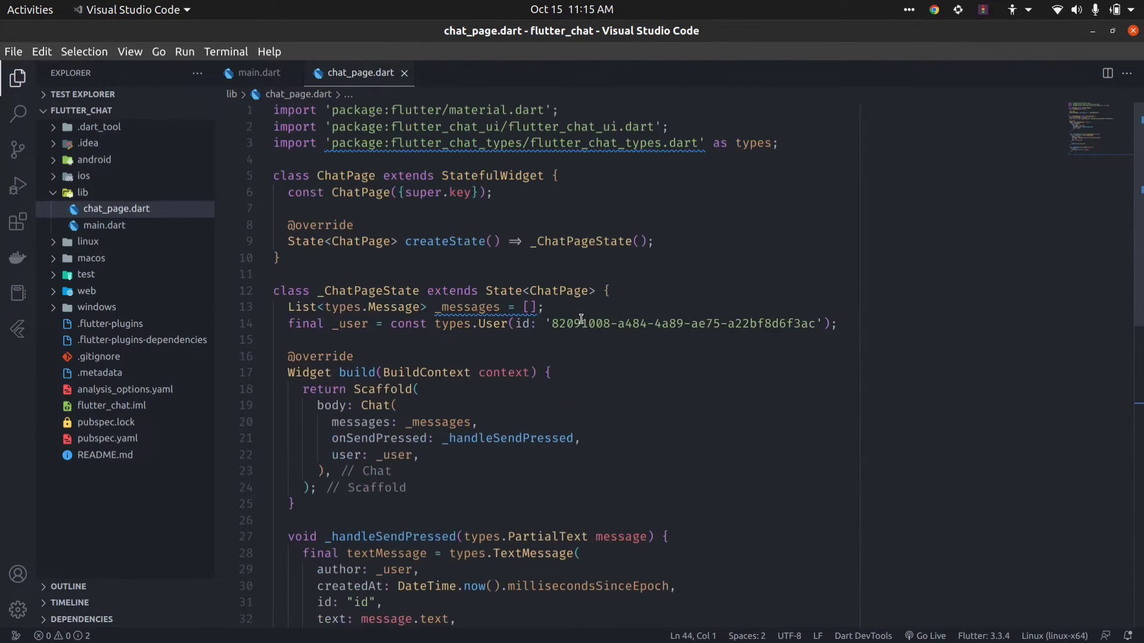
Step: Launch main.dart in debug mode and narrow and reposition the chat app window
{"action": "left_click", "coordinate": [112, 227]}
{"action": "scroll", "coordinate": [409, 242], "scroll_direction": "up", "scroll_amount": 3}
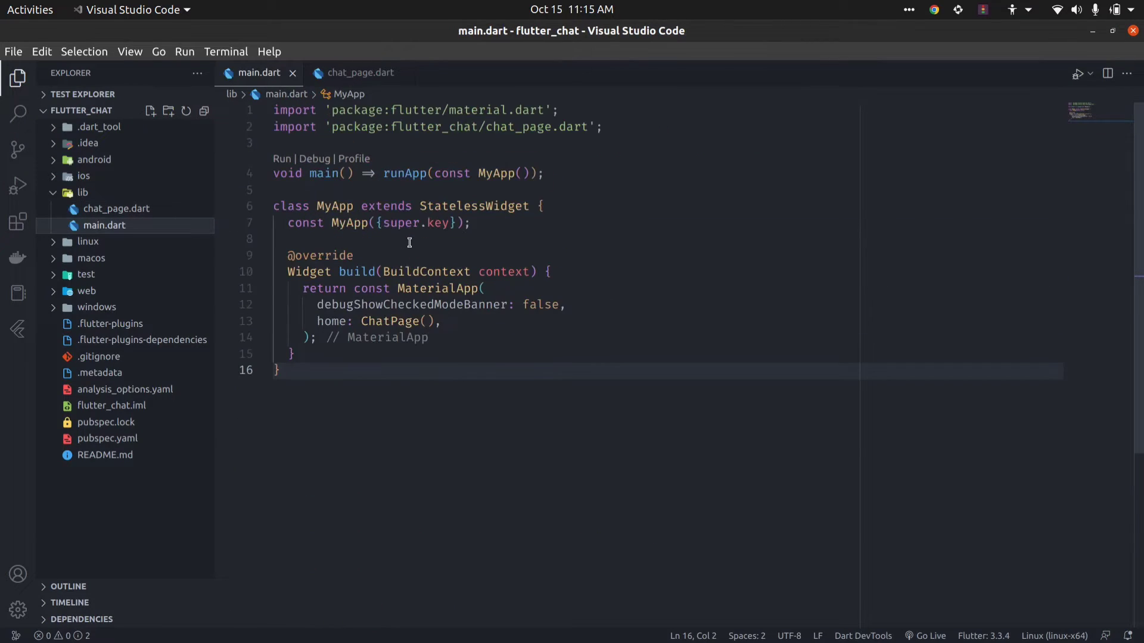
{"action": "left_click", "coordinate": [304, 159]}
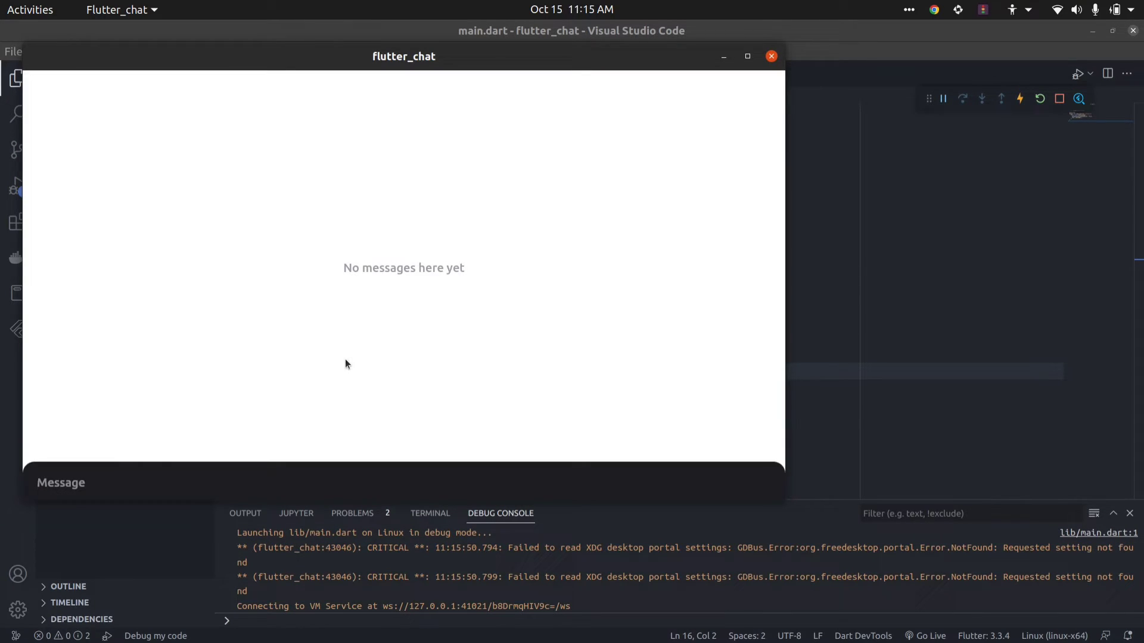
{"action": "left_click_drag", "start_coordinate": [24, 287], "coordinate": [557, 341]}
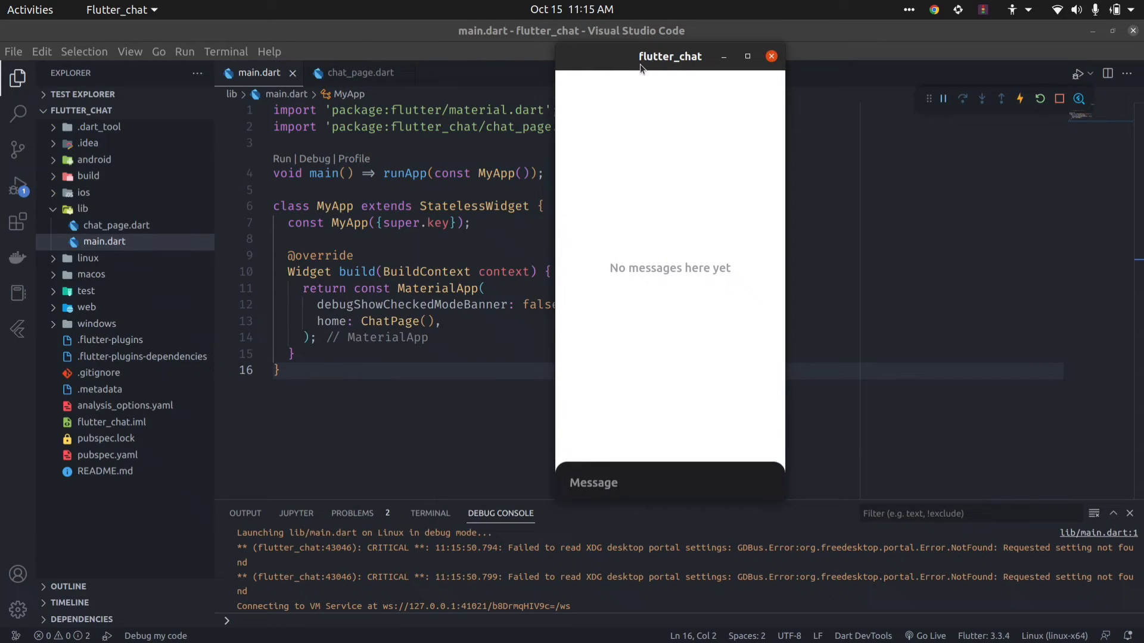
{"action": "left_click_drag", "start_coordinate": [642, 67], "coordinate": [764, 62]}
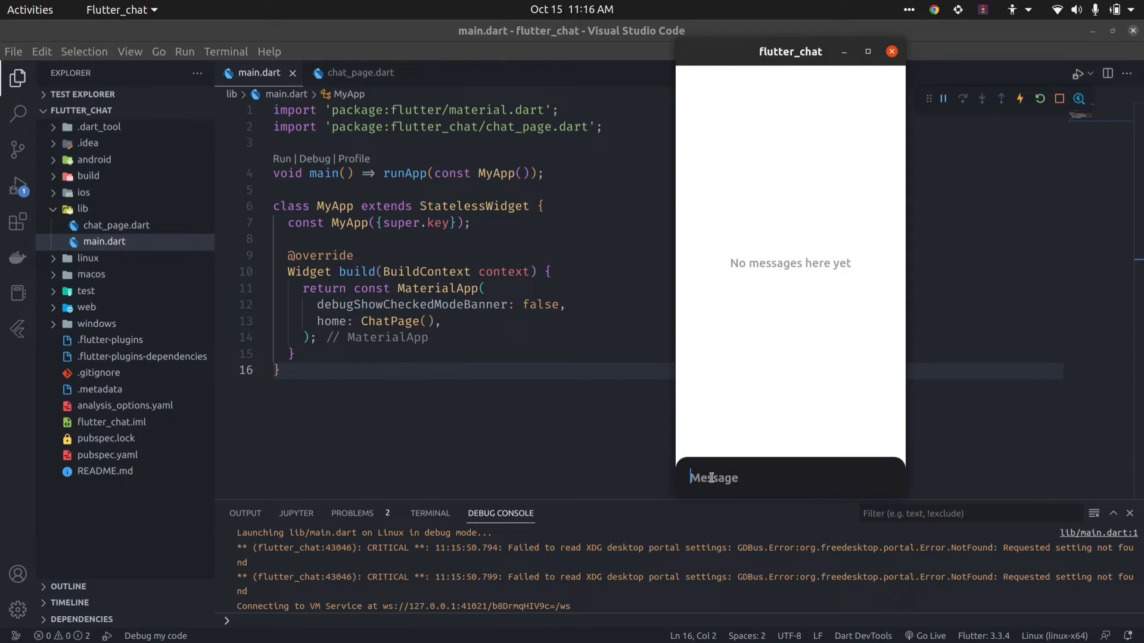
Step: Send the messages "Hello" and "Subscribe" from the app's Message field
{"action": "left_click", "coordinate": [712, 478]}
{"action": "type", "text": "Hello"}
{"action": "key", "text": "Return"}
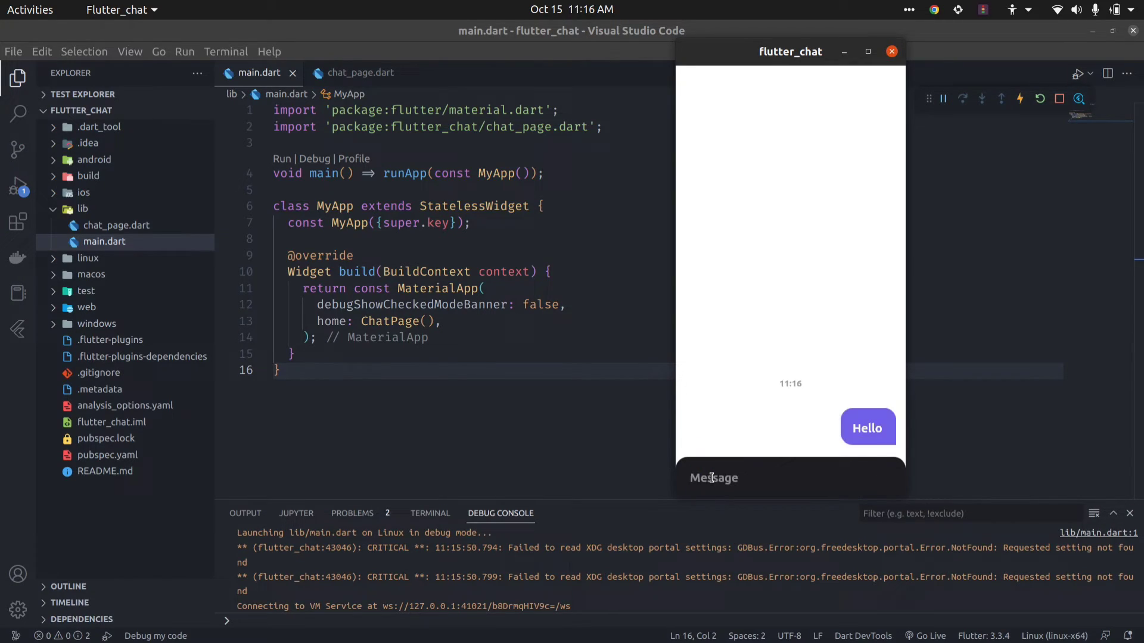
{"action": "type", "text": "ubscri"}
{"action": "type", "text": "be"}
{"action": "key", "text": "Return"}
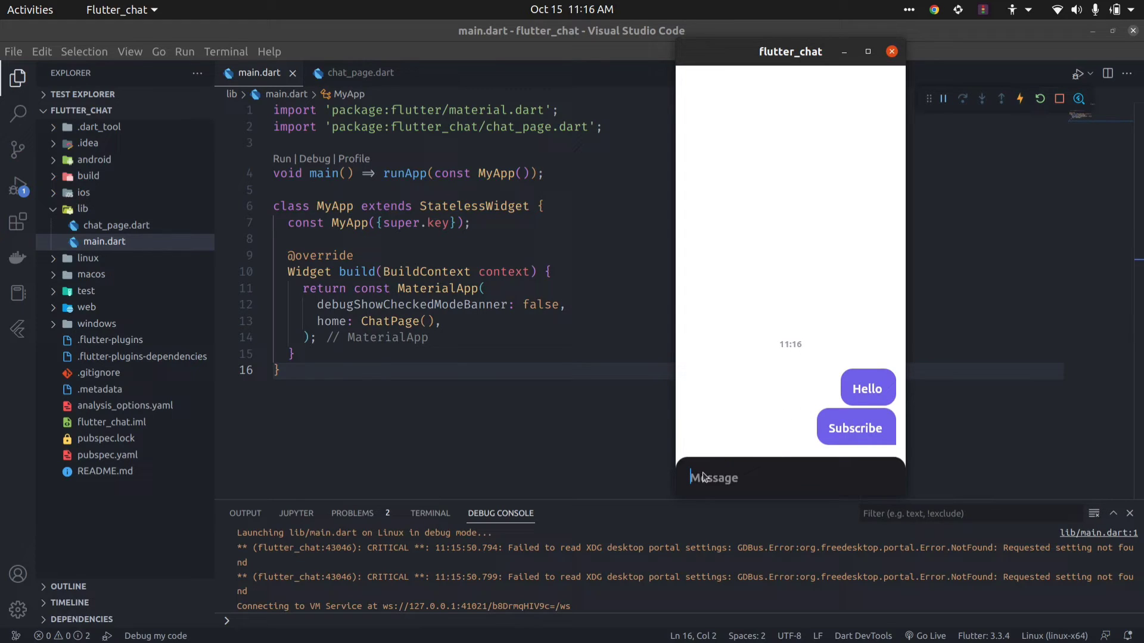
Step: Look over chat_page.dart again, then bring forward the chat app showing Hello and Subscribe
{"action": "left_click", "coordinate": [439, 388]}
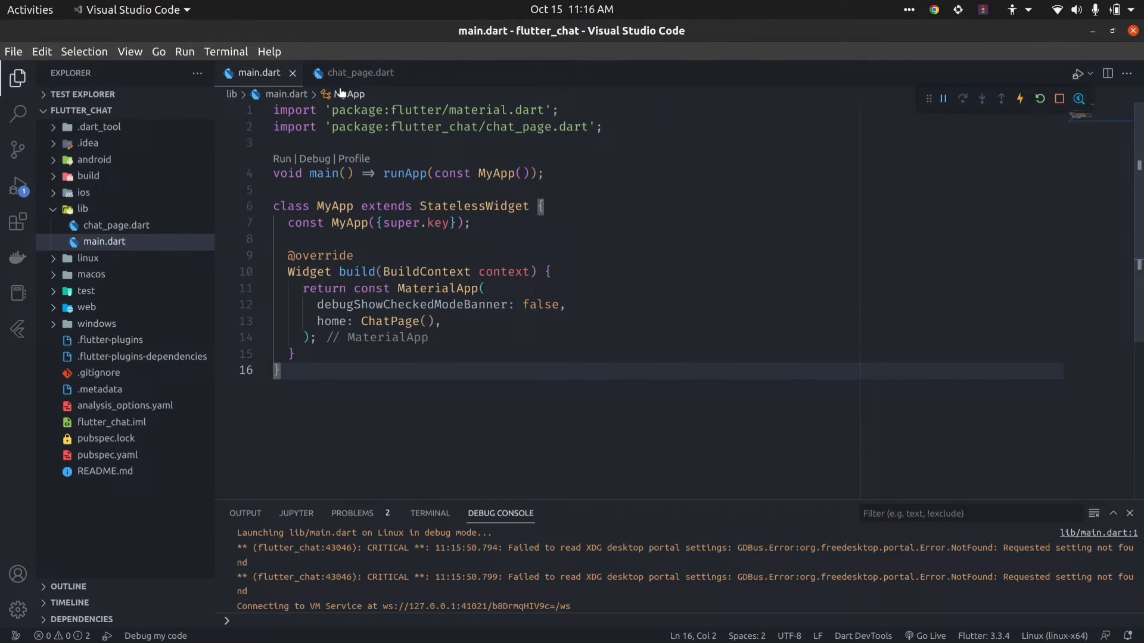
{"action": "left_click", "coordinate": [360, 72]}
{"action": "scroll", "coordinate": [483, 315], "scroll_direction": "down", "scroll_amount": 5}
{"action": "scroll", "coordinate": [483, 316], "scroll_direction": "down", "scroll_amount": 2}
{"action": "scroll", "coordinate": [483, 315], "scroll_direction": "down", "scroll_amount": 2}
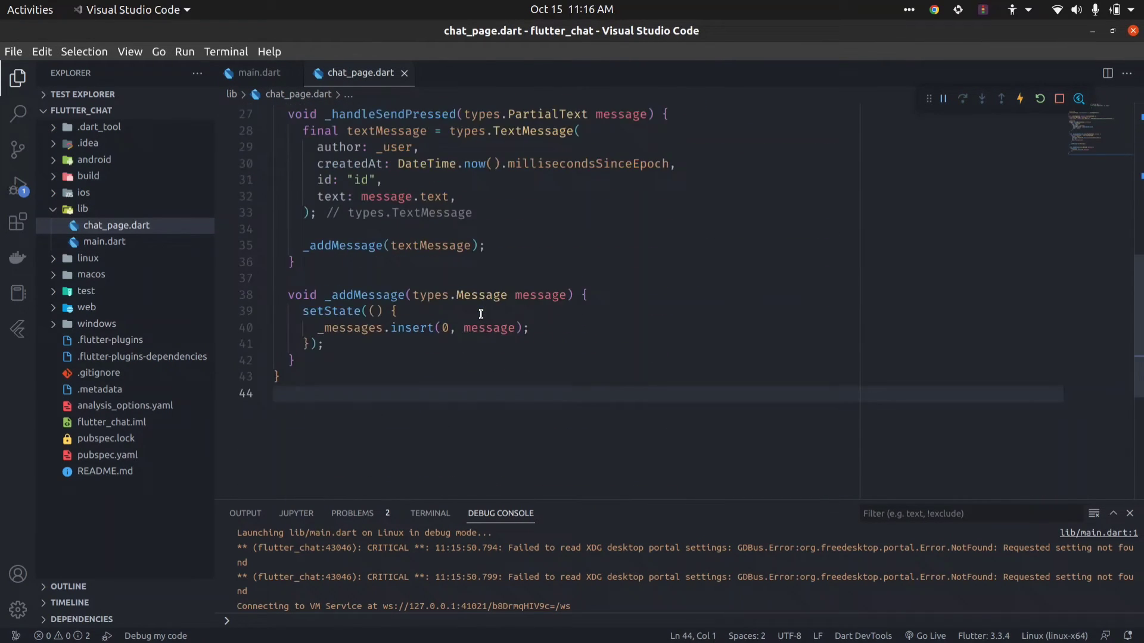
{"action": "scroll", "coordinate": [480, 314], "scroll_direction": "up", "scroll_amount": 7}
{"action": "scroll", "coordinate": [428, 248], "scroll_direction": "up", "scroll_amount": 2}
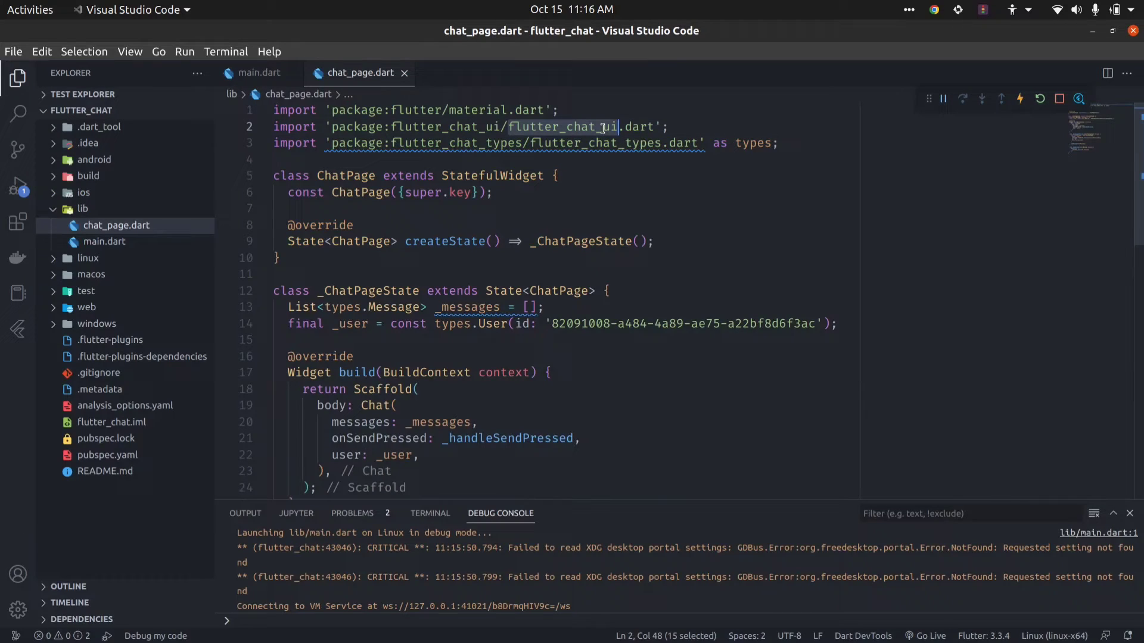
{"action": "left_click", "coordinate": [363, 209]}
{"action": "scroll", "coordinate": [384, 233], "scroll_direction": "down", "scroll_amount": 5}
{"action": "scroll", "coordinate": [395, 253], "scroll_direction": "down", "scroll_amount": 4}
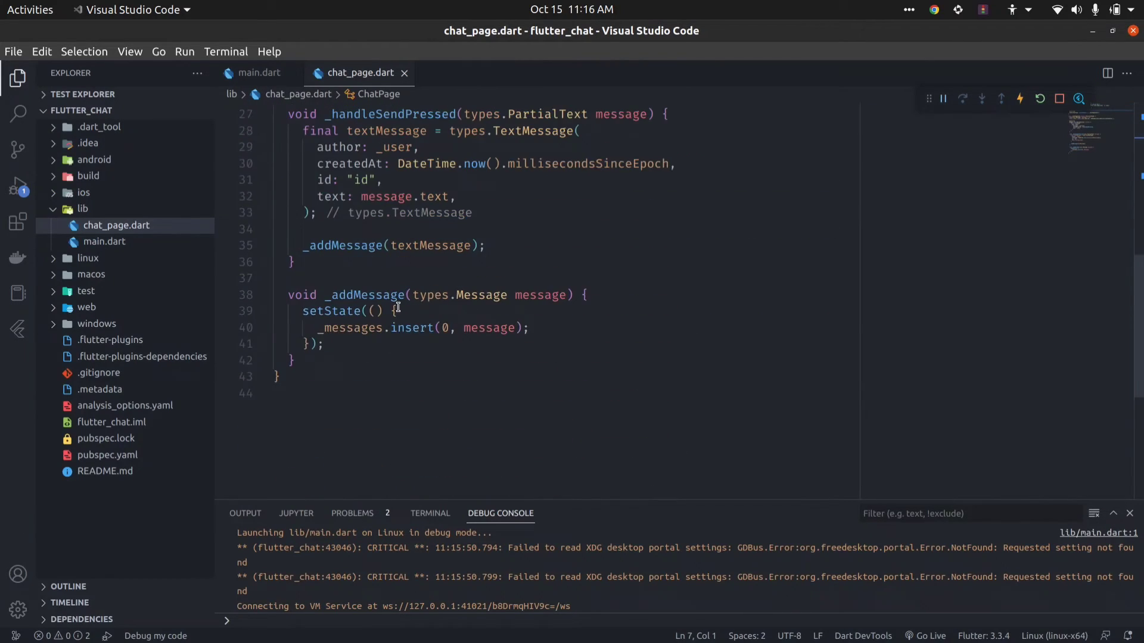
{"action": "left_click", "coordinate": [376, 377]}
{"action": "left_click", "coordinate": [5, 371]}
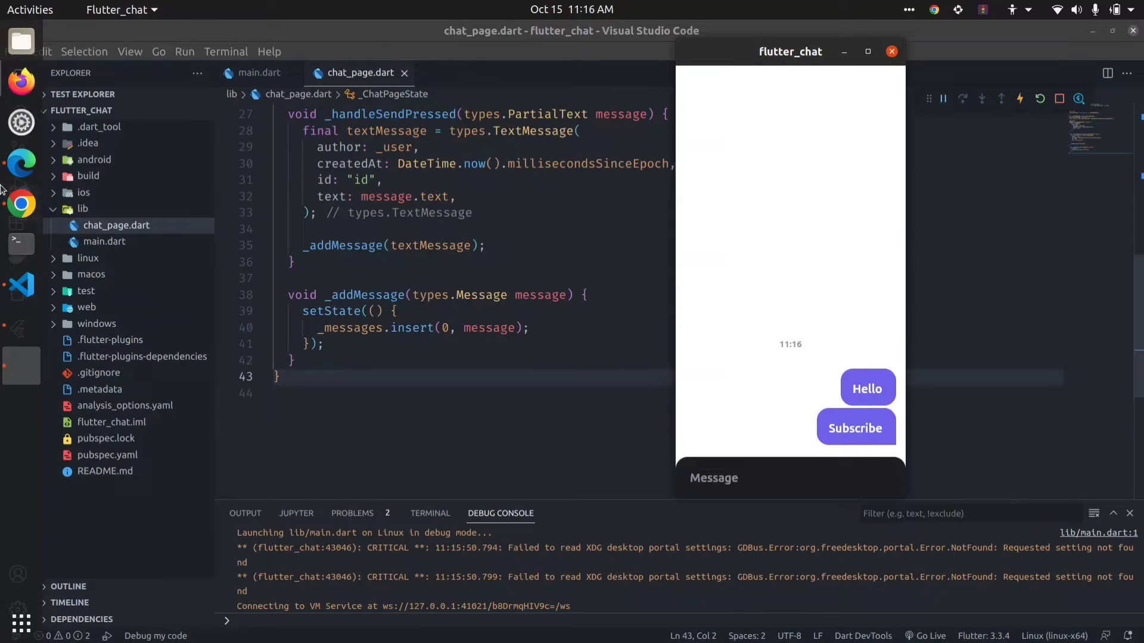
{"action": "left_click", "coordinate": [20, 205]}
{"action": "scroll", "coordinate": [276, 248], "scroll_direction": "up", "scroll_amount": 2}
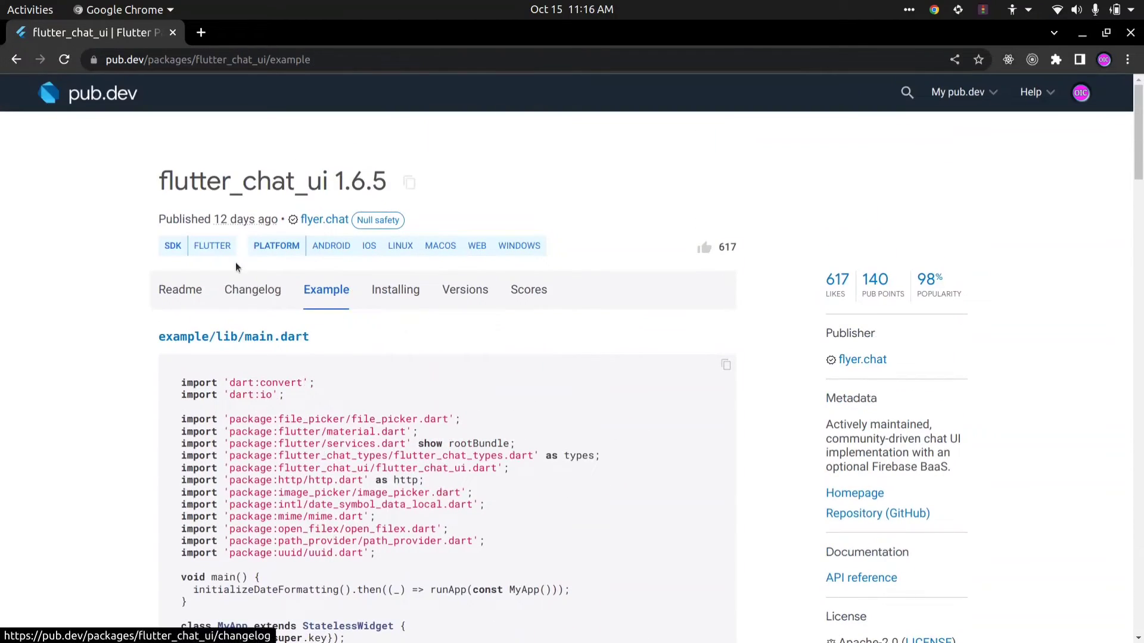
{"action": "left_click", "coordinate": [173, 291]}
{"action": "scroll", "coordinate": [447, 340], "scroll_direction": "down", "scroll_amount": 5}
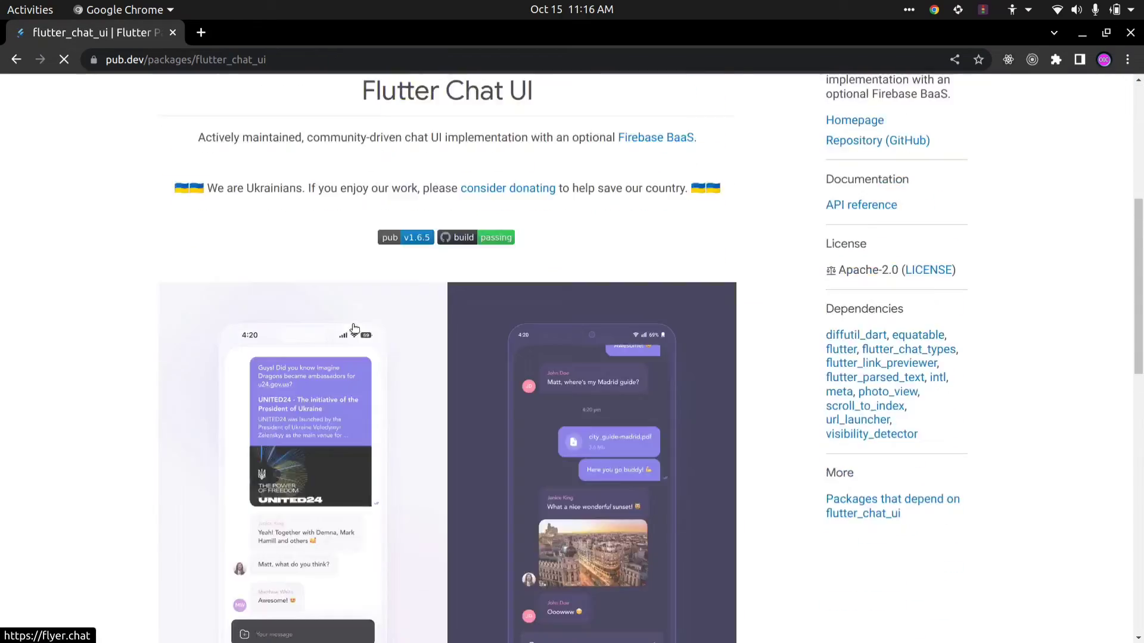
{"action": "scroll", "coordinate": [552, 358], "scroll_direction": "down", "scroll_amount": 4}
{"action": "scroll", "coordinate": [547, 336], "scroll_direction": "up", "scroll_amount": 5}
{"action": "scroll", "coordinate": [547, 337], "scroll_direction": "up", "scroll_amount": 3}
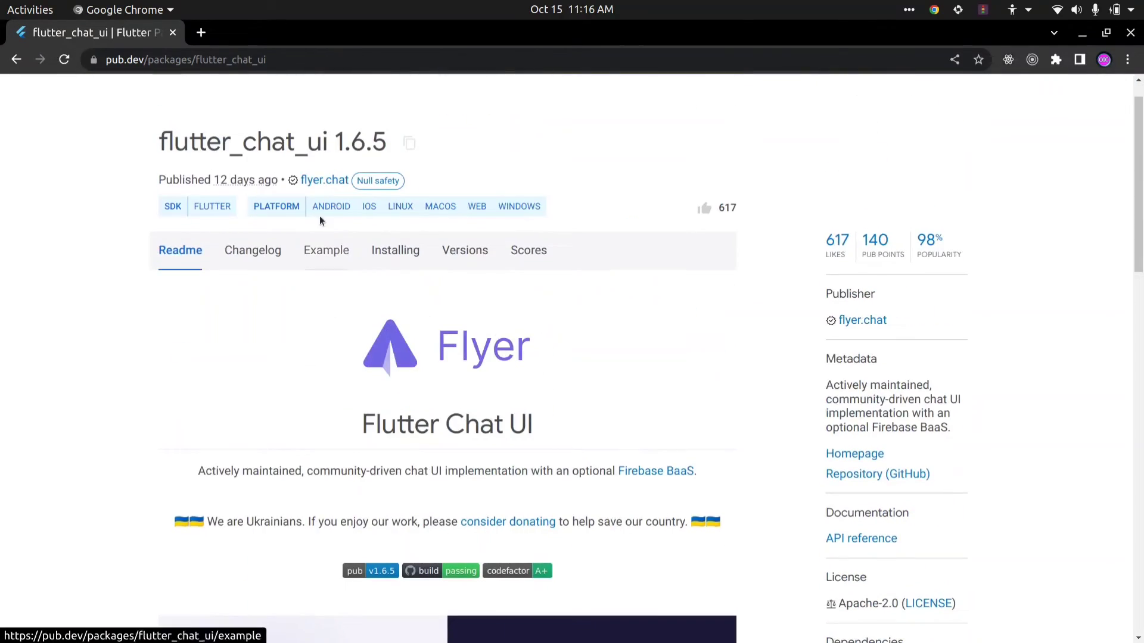
{"action": "left_click", "coordinate": [330, 252]}
{"action": "scroll", "coordinate": [294, 348], "scroll_direction": "down", "scroll_amount": 6}
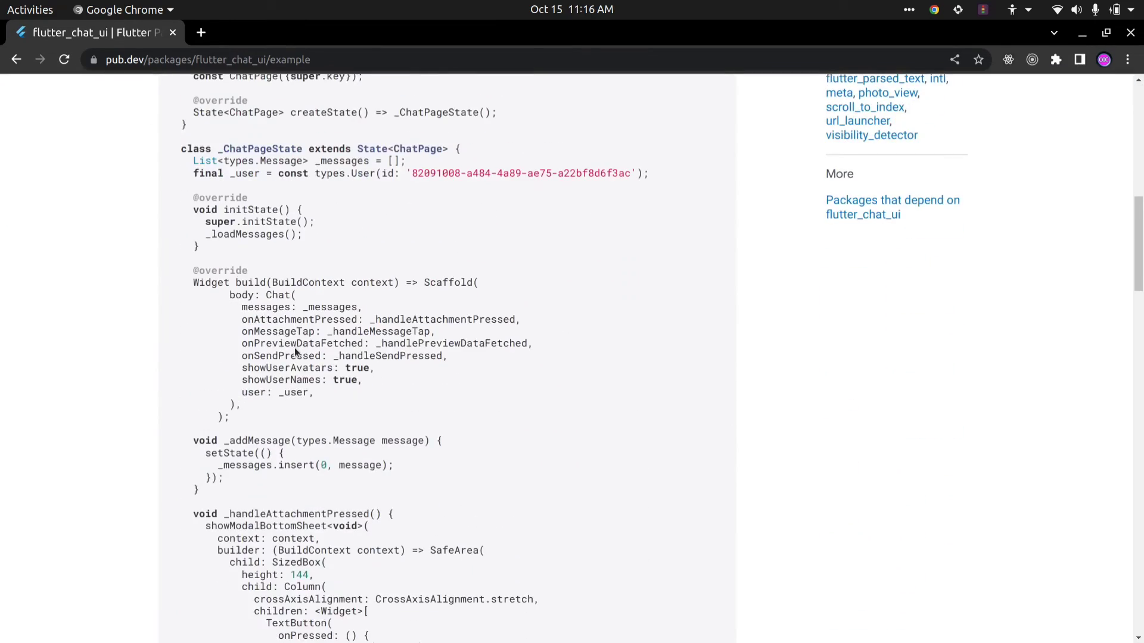
{"action": "scroll", "coordinate": [294, 347], "scroll_direction": "up", "scroll_amount": 1}
{"action": "scroll", "coordinate": [294, 348], "scroll_direction": "down", "scroll_amount": 3}
{"action": "scroll", "coordinate": [294, 347], "scroll_direction": "up", "scroll_amount": 5}
{"action": "scroll", "coordinate": [294, 348], "scroll_direction": "up", "scroll_amount": 2}
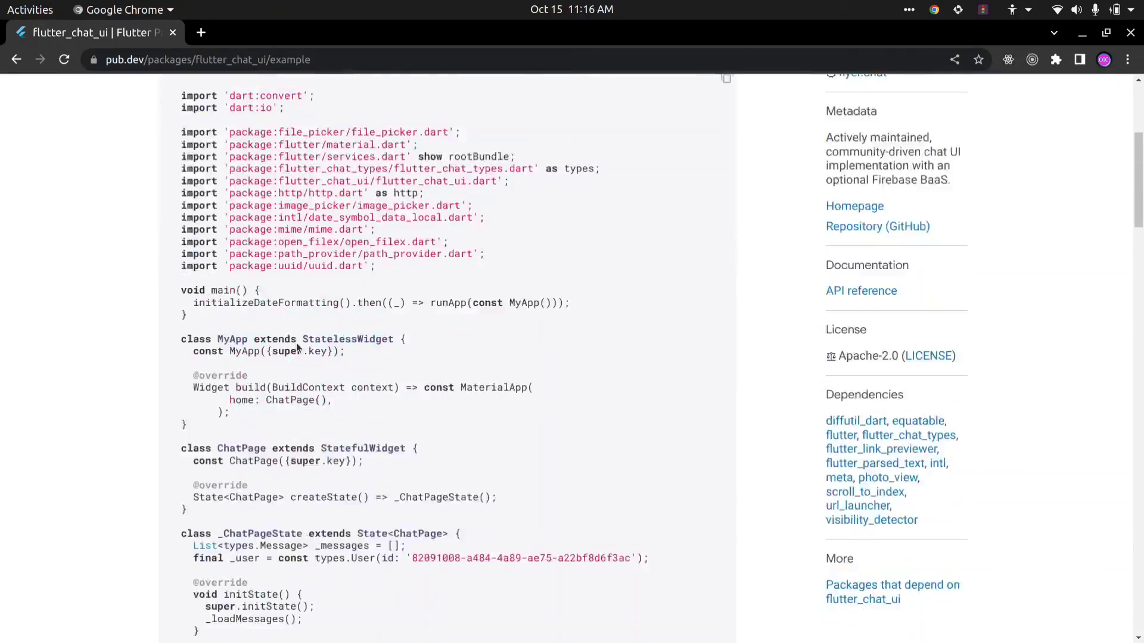
{"action": "scroll", "coordinate": [295, 348], "scroll_direction": "down", "scroll_amount": 7}
{"action": "scroll", "coordinate": [294, 347], "scroll_direction": "down", "scroll_amount": 8}
{"action": "scroll", "coordinate": [295, 354], "scroll_direction": "down", "scroll_amount": 3}
{"action": "scroll", "coordinate": [296, 354], "scroll_direction": "down", "scroll_amount": 3}
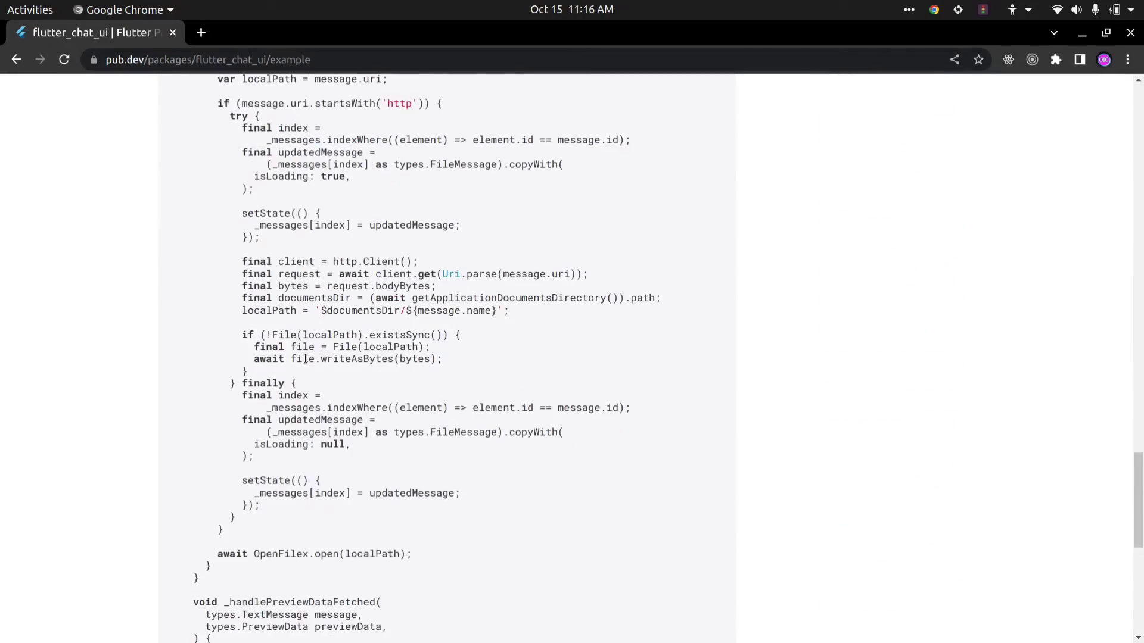
{"action": "scroll", "coordinate": [300, 356], "scroll_direction": "down", "scroll_amount": 1}
{"action": "scroll", "coordinate": [306, 360], "scroll_direction": "up", "scroll_amount": 3}
{"action": "scroll", "coordinate": [306, 360], "scroll_direction": "up", "scroll_amount": 5}
{"action": "scroll", "coordinate": [306, 360], "scroll_direction": "up", "scroll_amount": 5}
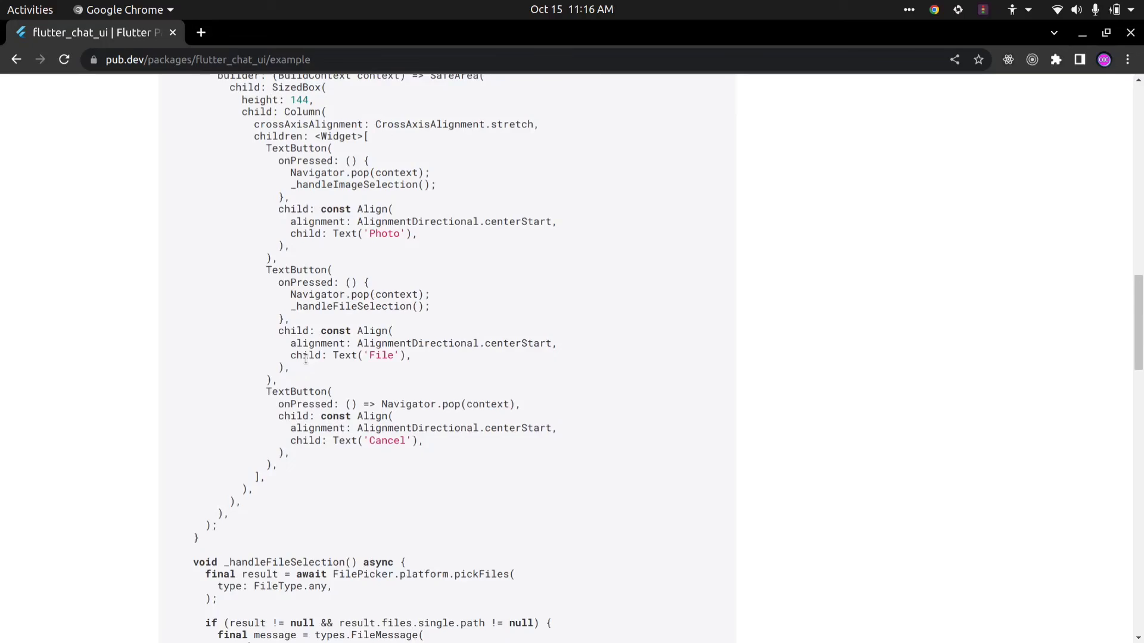
{"action": "scroll", "coordinate": [307, 360], "scroll_direction": "up", "scroll_amount": 5}
{"action": "scroll", "coordinate": [306, 362], "scroll_direction": "up", "scroll_amount": 5}
{"action": "scroll", "coordinate": [305, 358], "scroll_direction": "up", "scroll_amount": 3}
{"action": "scroll", "coordinate": [309, 360], "scroll_direction": "down", "scroll_amount": 3}
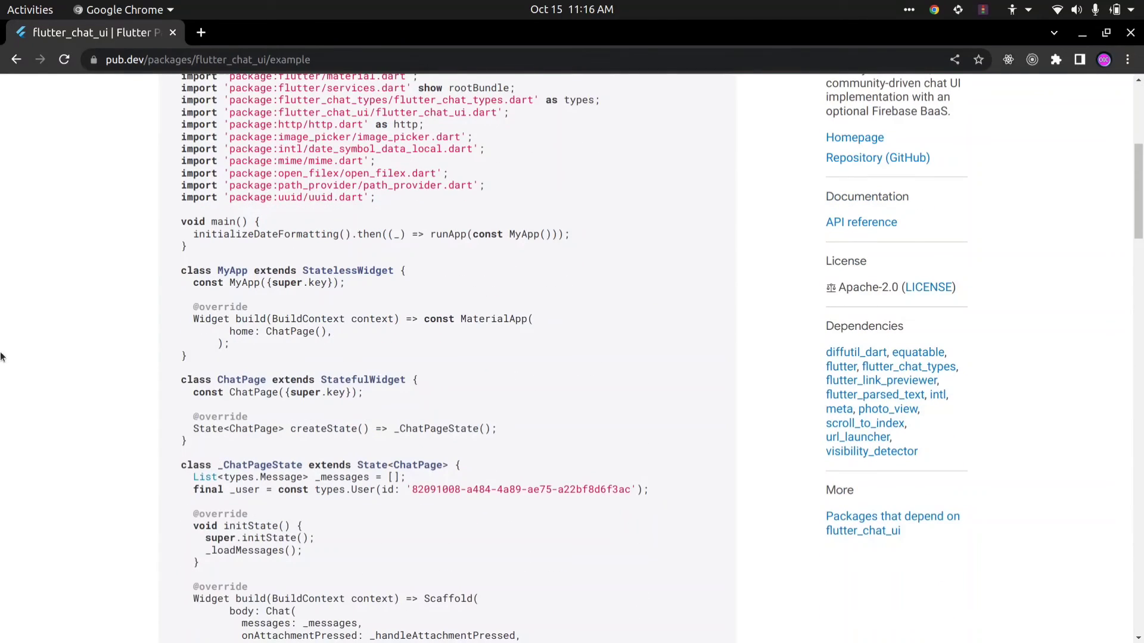
{"action": "mouse_move", "coordinate": [2, 358]}
{"action": "left_click", "coordinate": [4, 288]}
{"action": "left_click", "coordinate": [4, 380]}
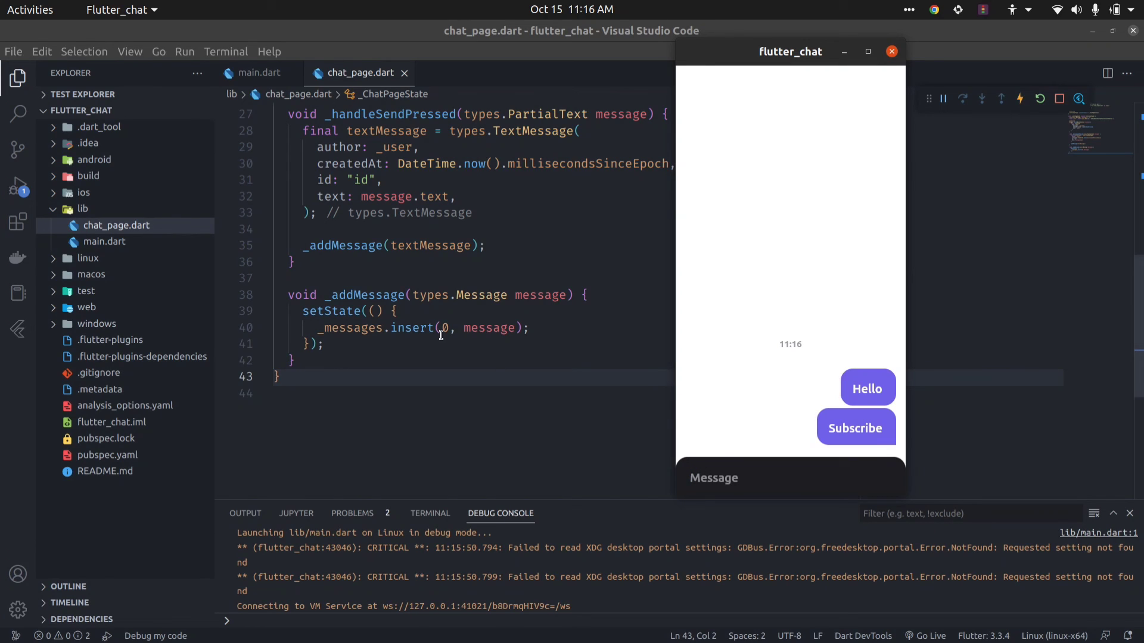
Step: Bring VS Code in front of the chat app, scroll chat_page.dart, then switch to main.dart
{"action": "left_click", "coordinate": [396, 396]}
{"action": "scroll", "coordinate": [334, 196], "scroll_direction": "up", "scroll_amount": 9}
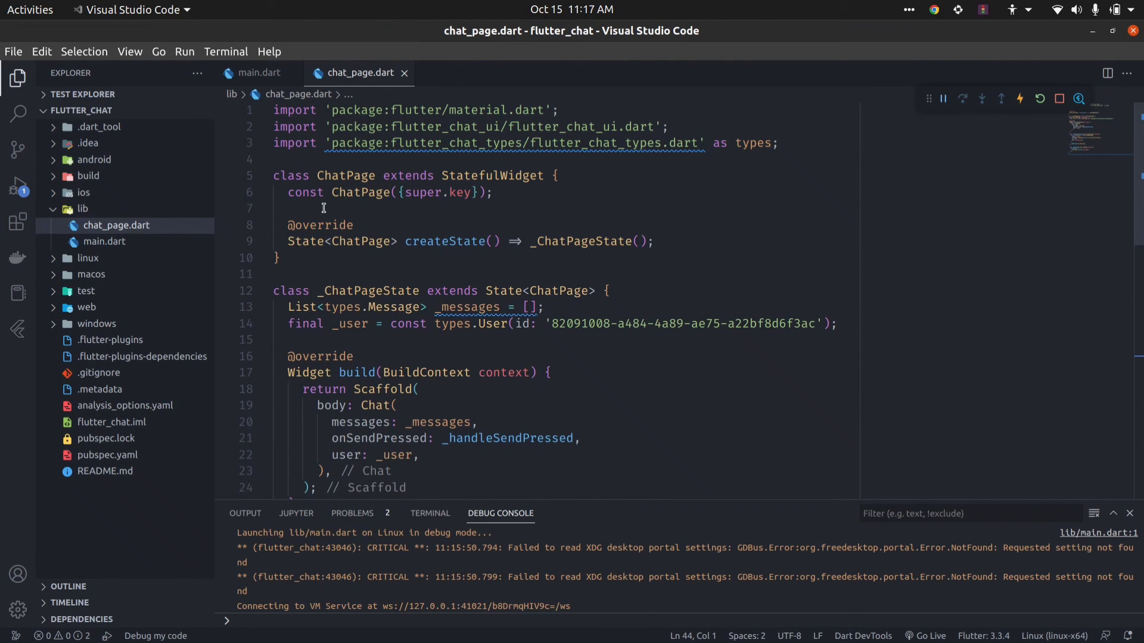
{"action": "left_click", "coordinate": [312, 167]}
{"action": "scroll", "coordinate": [420, 286], "scroll_direction": "down", "scroll_amount": 2}
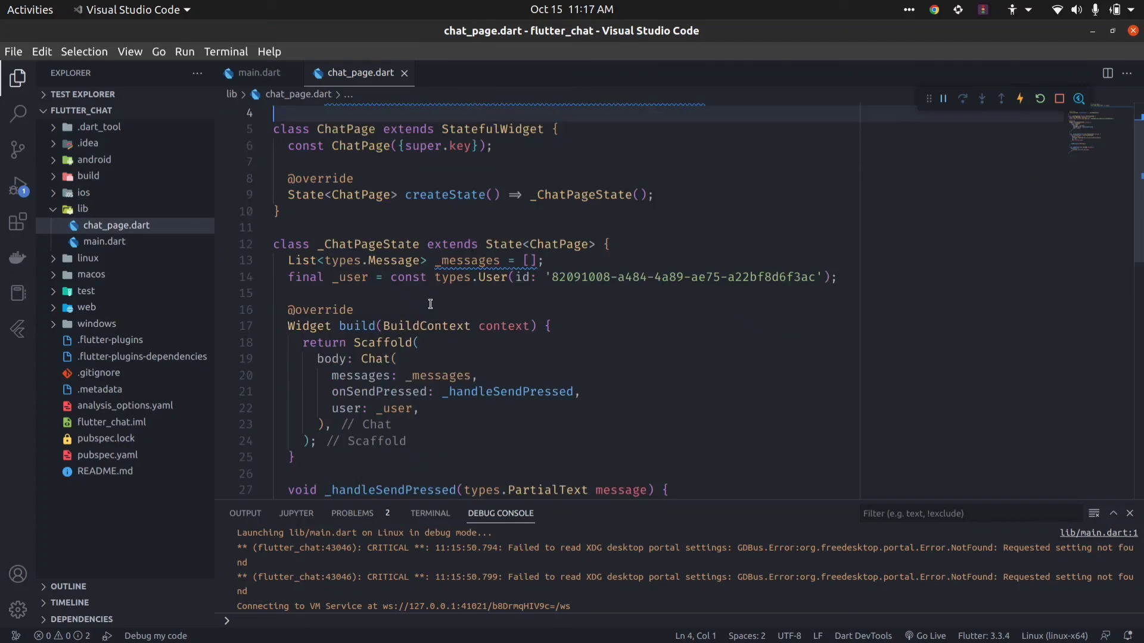
{"action": "scroll", "coordinate": [370, 341], "scroll_direction": "down", "scroll_amount": 4}
{"action": "scroll", "coordinate": [384, 346], "scroll_direction": "down", "scroll_amount": 5}
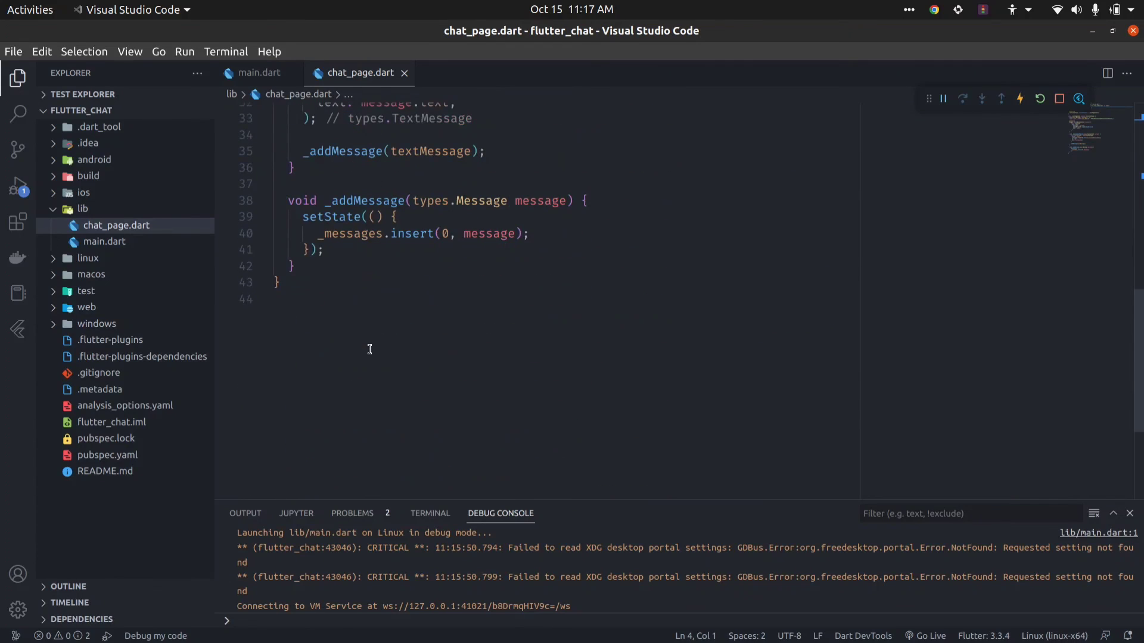
{"action": "left_click", "coordinate": [255, 73]}
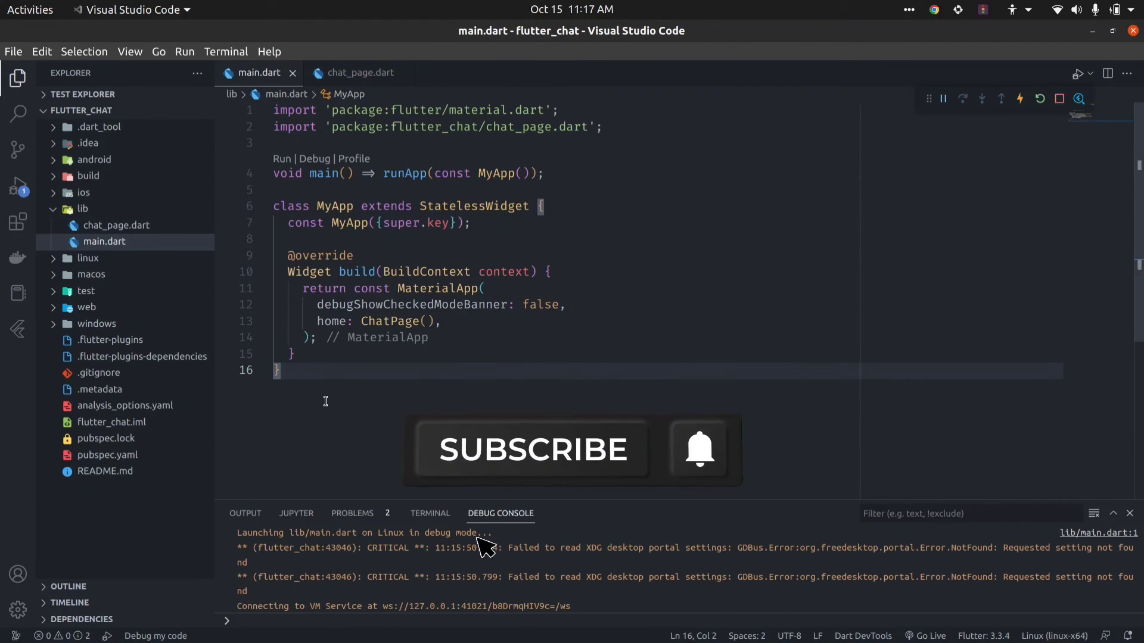